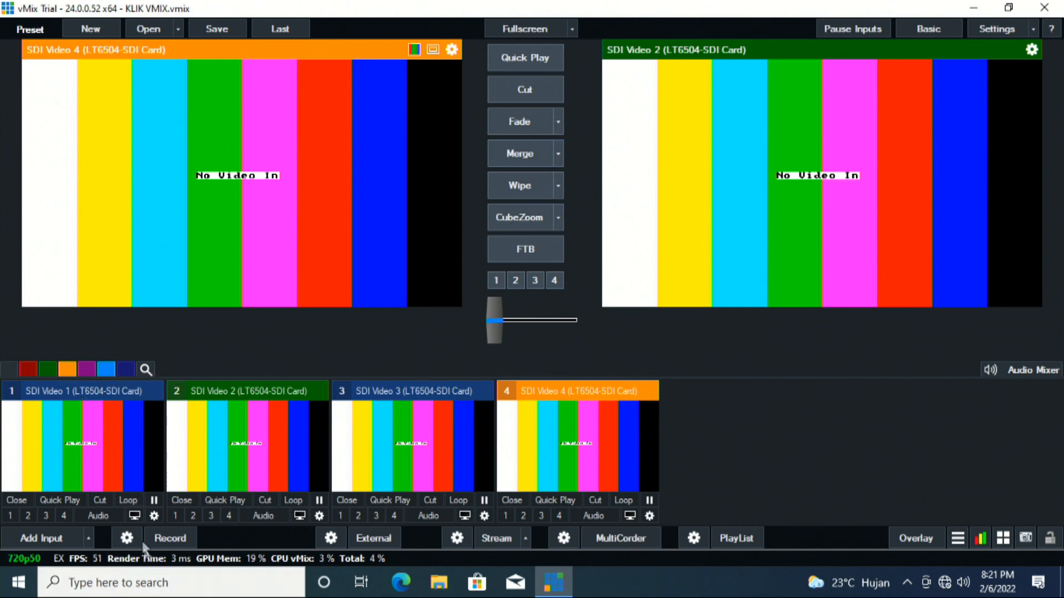
Assign SDI Video 1's Arduino tally light to COM port COM3 with tally number 1, and close its input settings
left_click(154, 517)
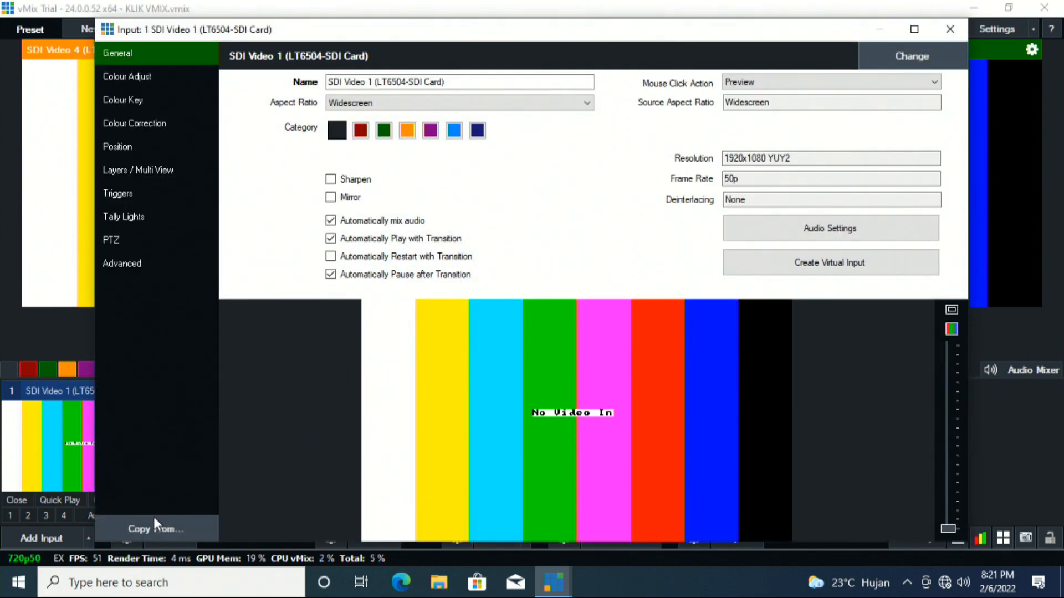
left_click(128, 214)
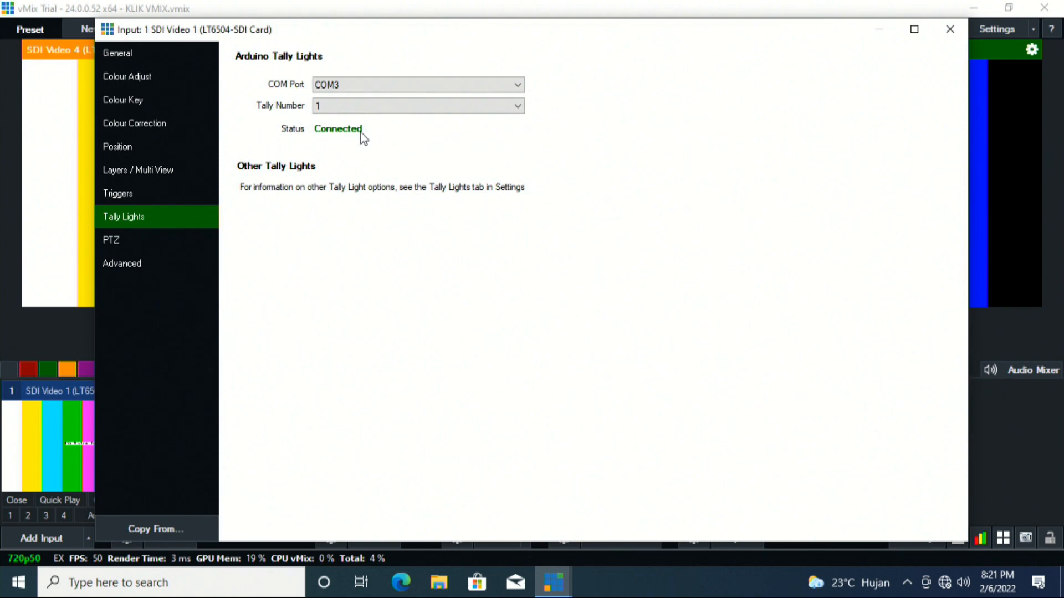
left_click(376, 89)
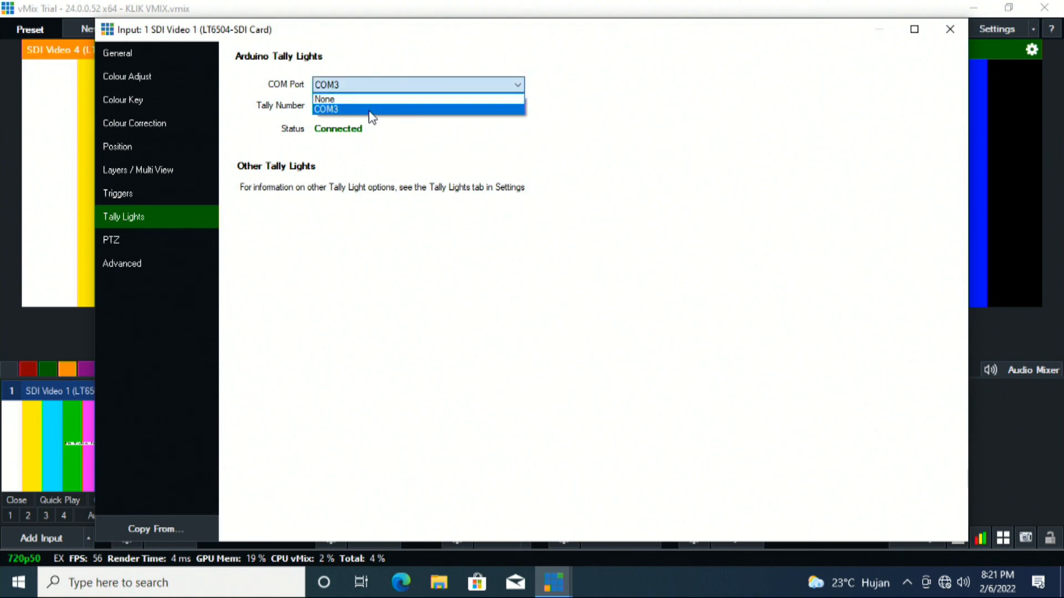
left_click(368, 110)
left_click(370, 88)
left_click(370, 109)
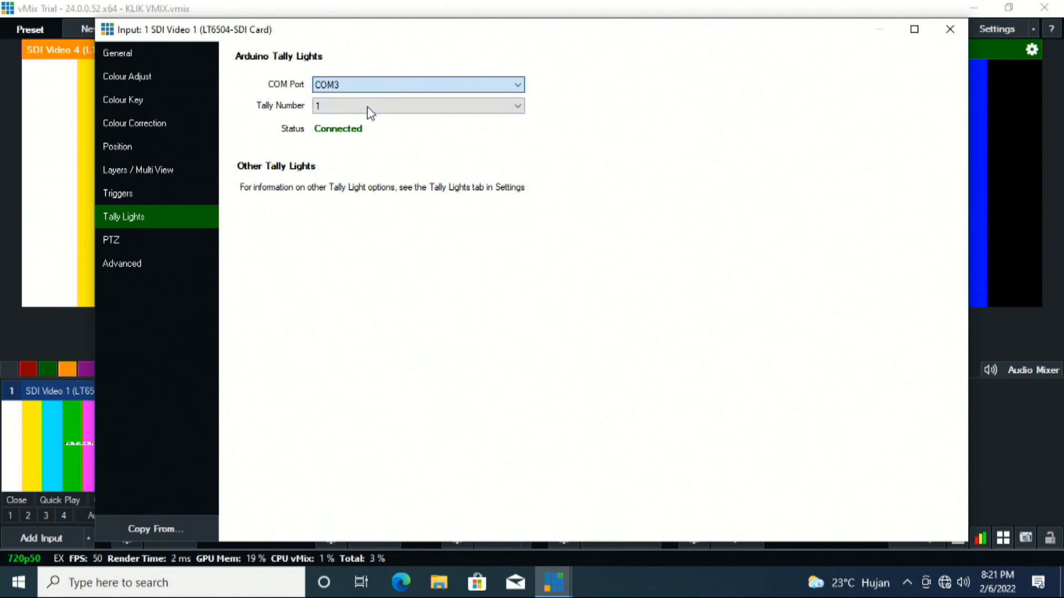
left_click(346, 88)
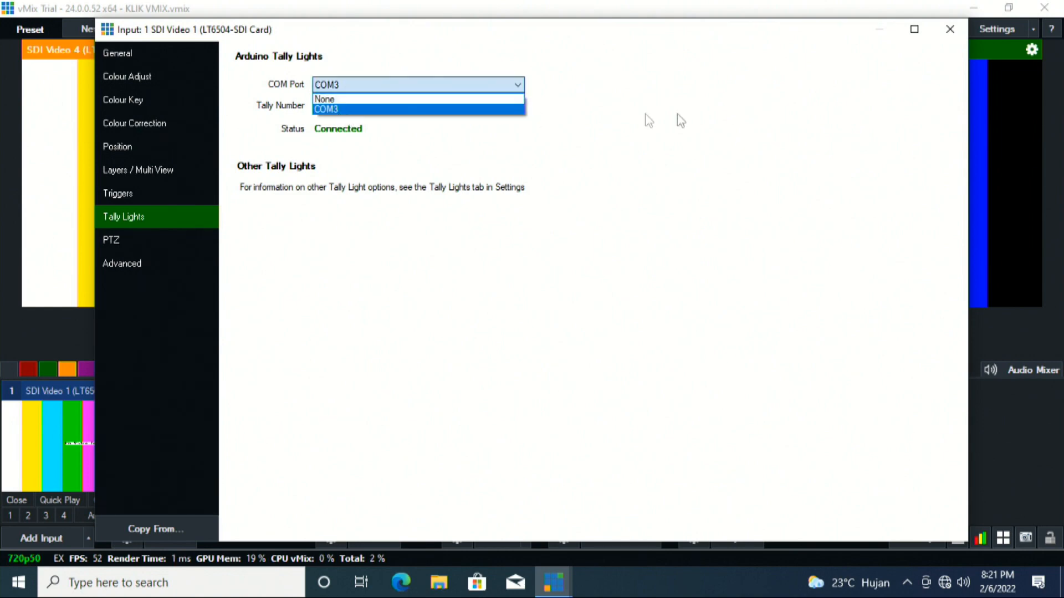
left_click(677, 116)
left_click(364, 91)
left_click(351, 108)
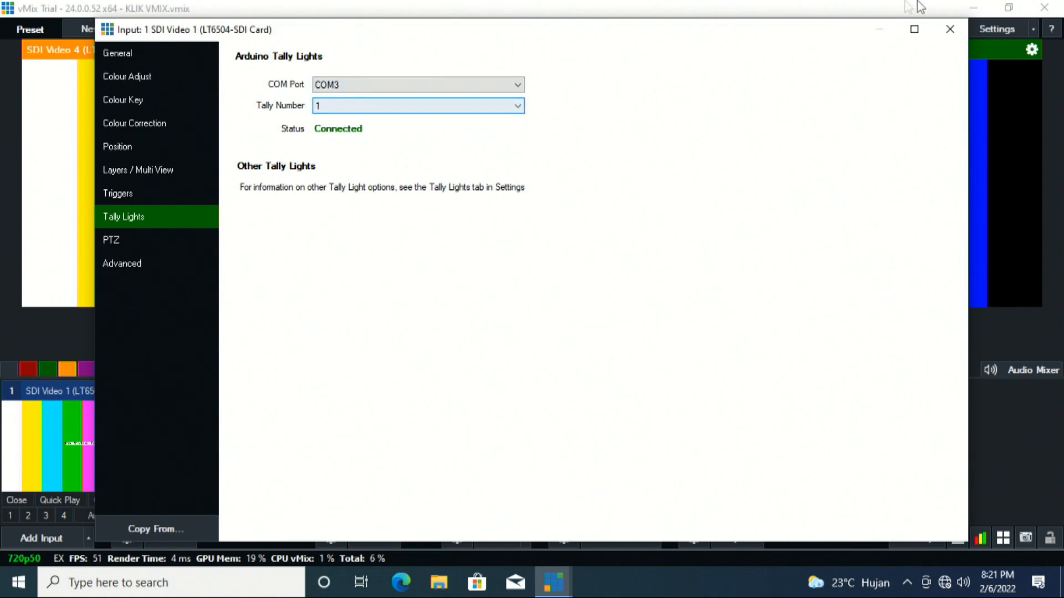
left_click(948, 30)
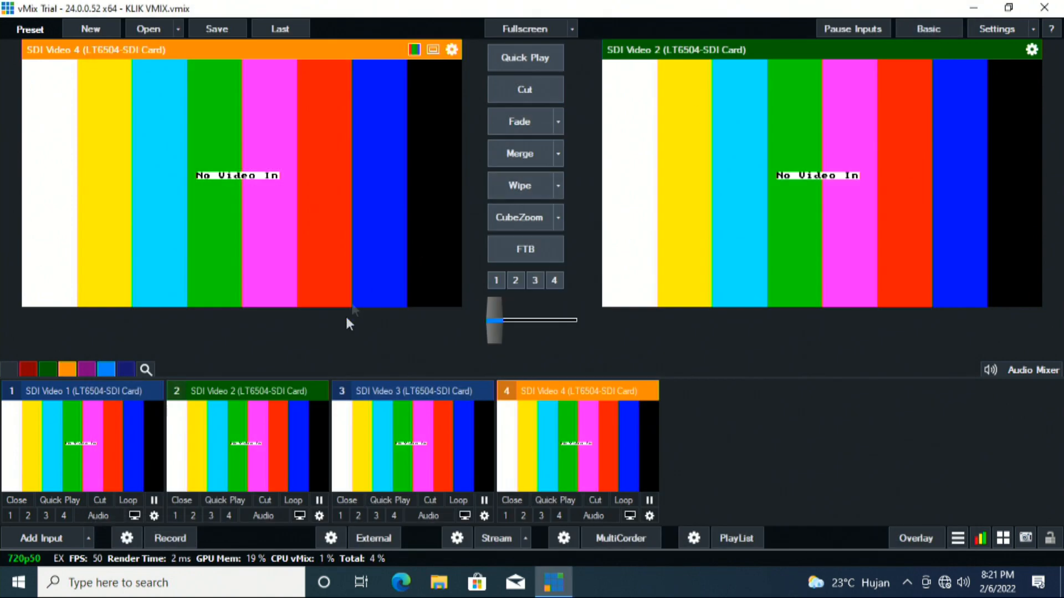
Check the Arduino tally light COM port and tally number of SDI Video 2, 3 and 4 in their input settings
left_click(323, 519)
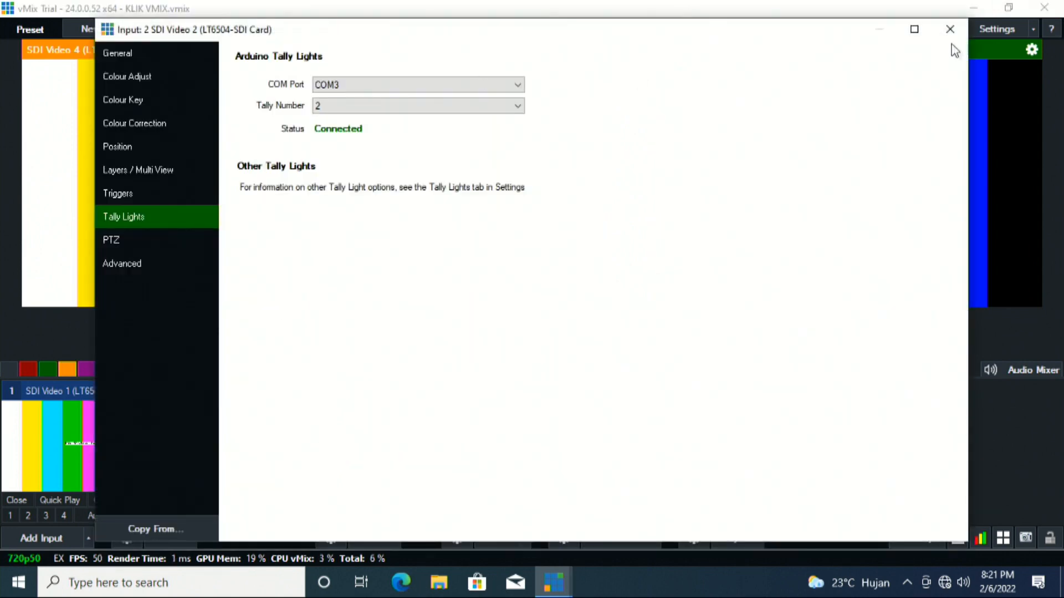
left_click(948, 30)
left_click(477, 514)
left_click(949, 29)
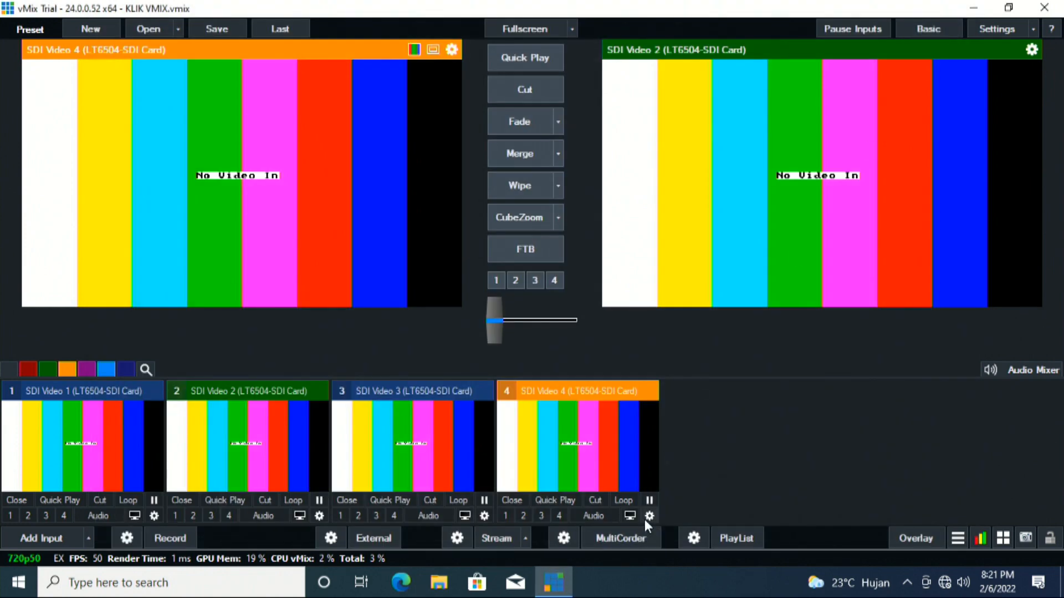
left_click(649, 515)
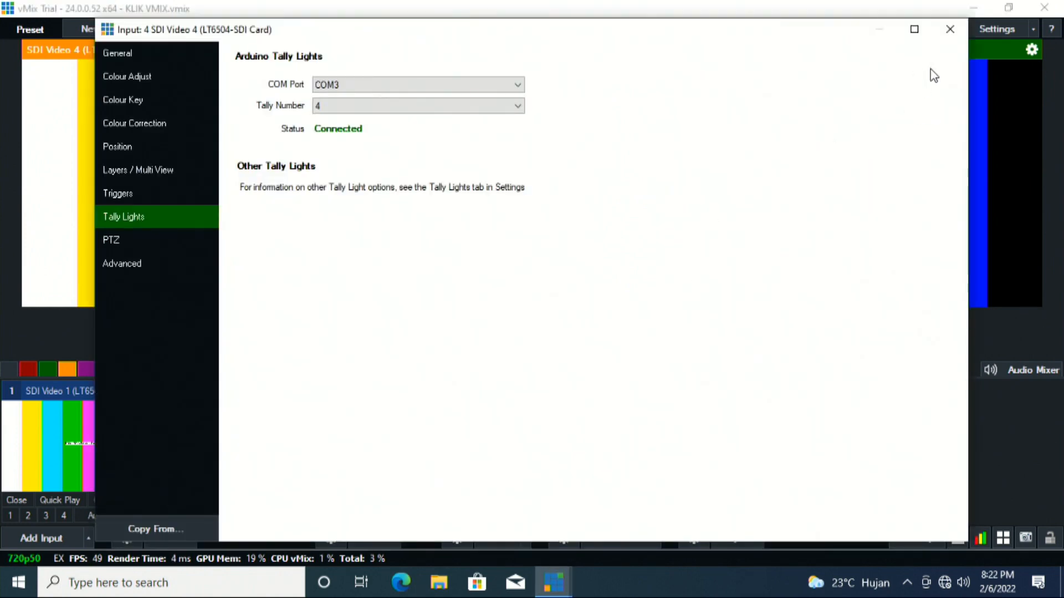
left_click(944, 38)
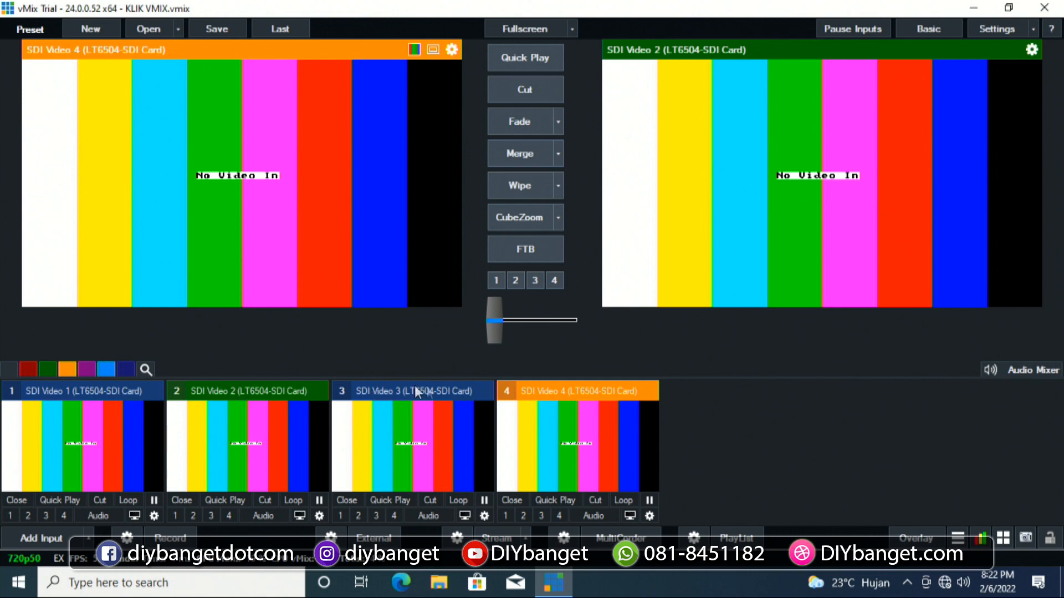
Review the tally light and general settings of SDI Video 1, and close its input settings
left_click(155, 515)
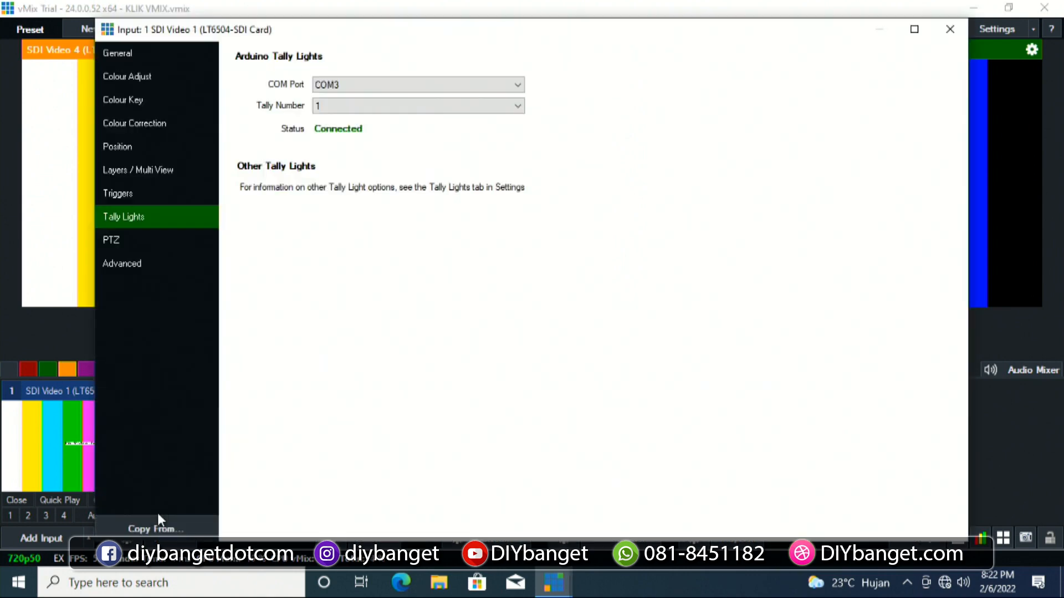
left_click(125, 61)
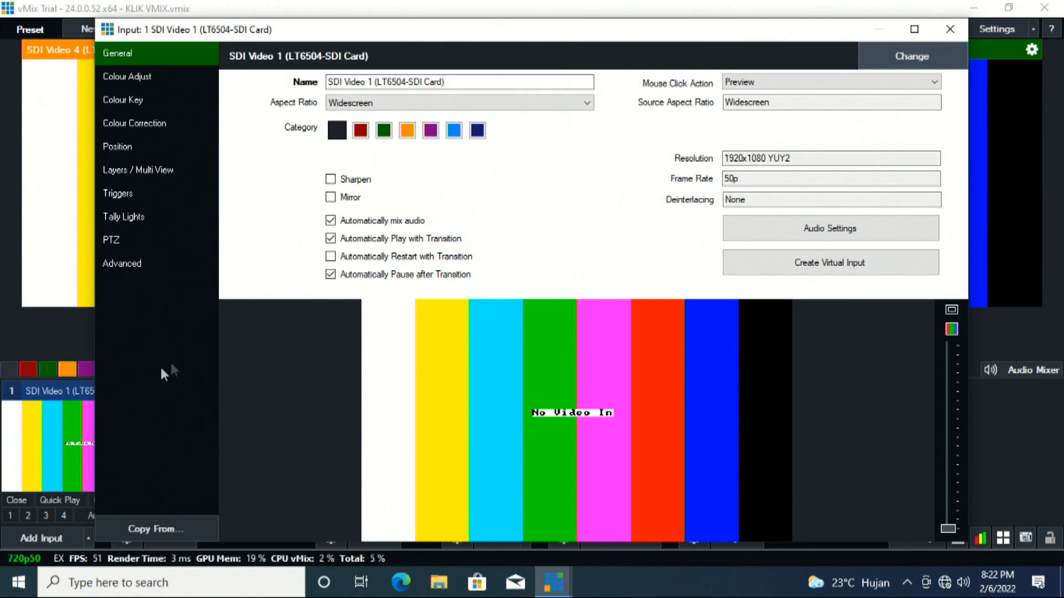
left_click(951, 30)
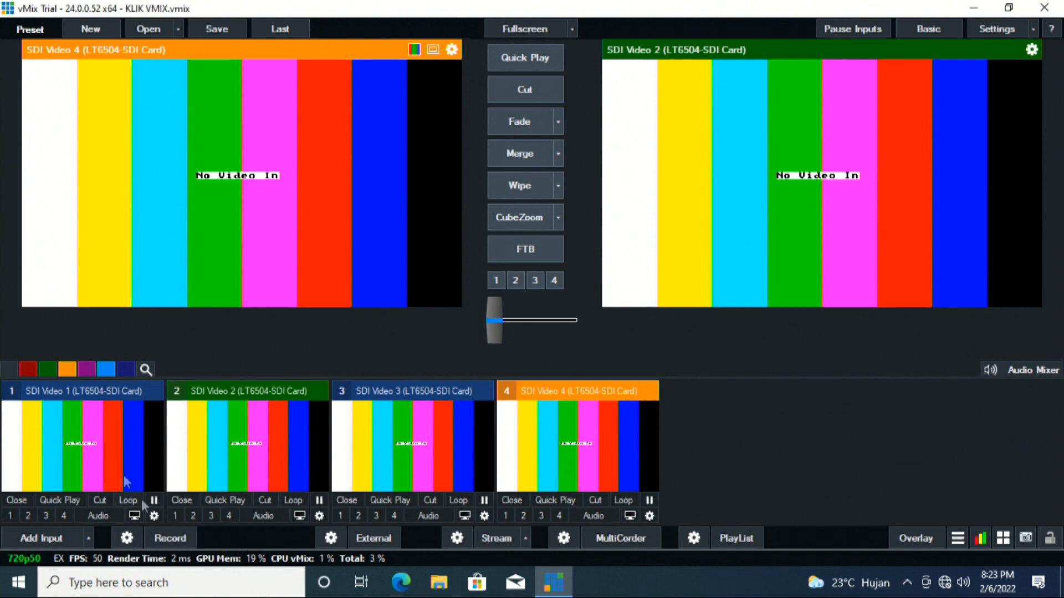
Examine the recording setup's options for the AVI, WMV, WMV Streaming, MP4, FFMPEG and vMix AVI formats and for both recorders
left_click(127, 542)
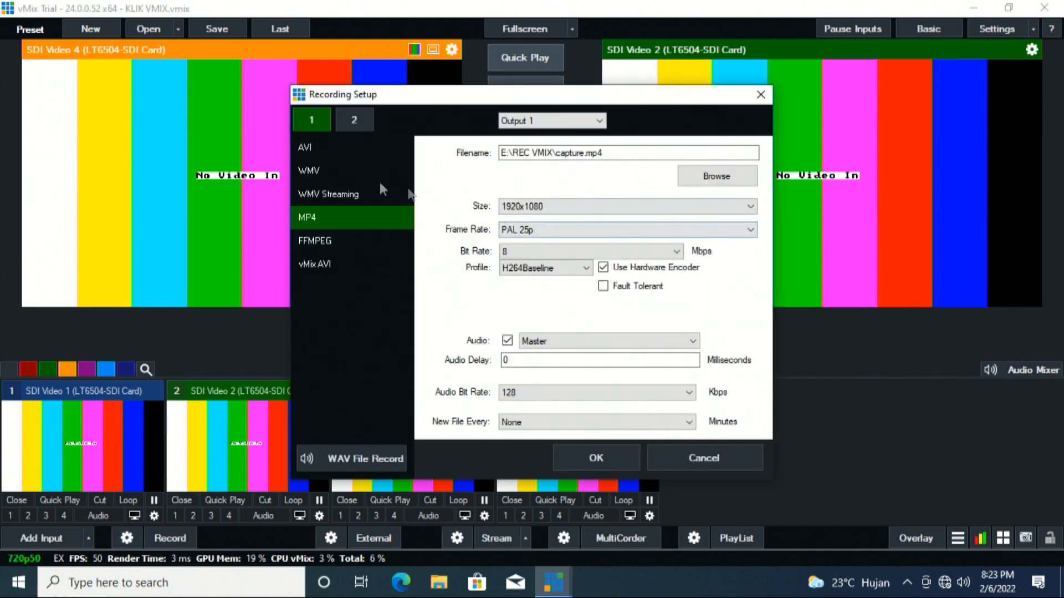
left_click(320, 148)
left_click(322, 171)
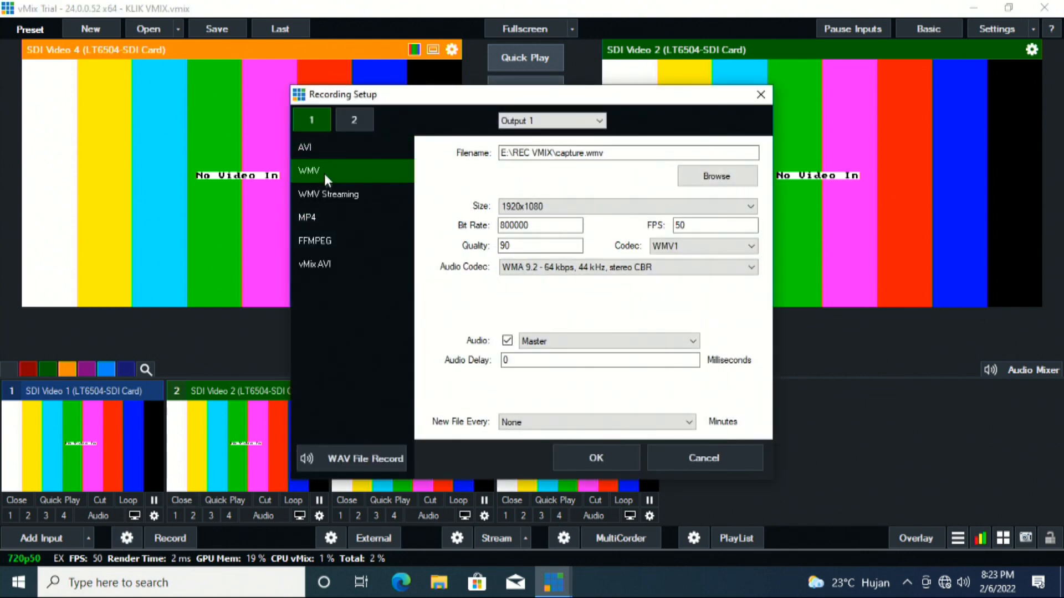
left_click(325, 194)
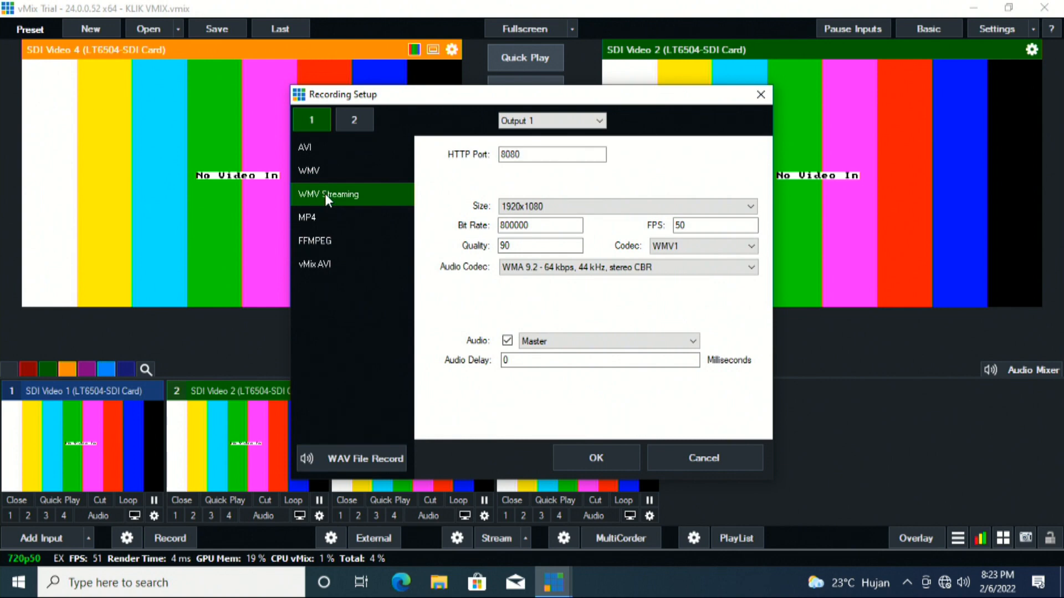
left_click(313, 216)
left_click(325, 241)
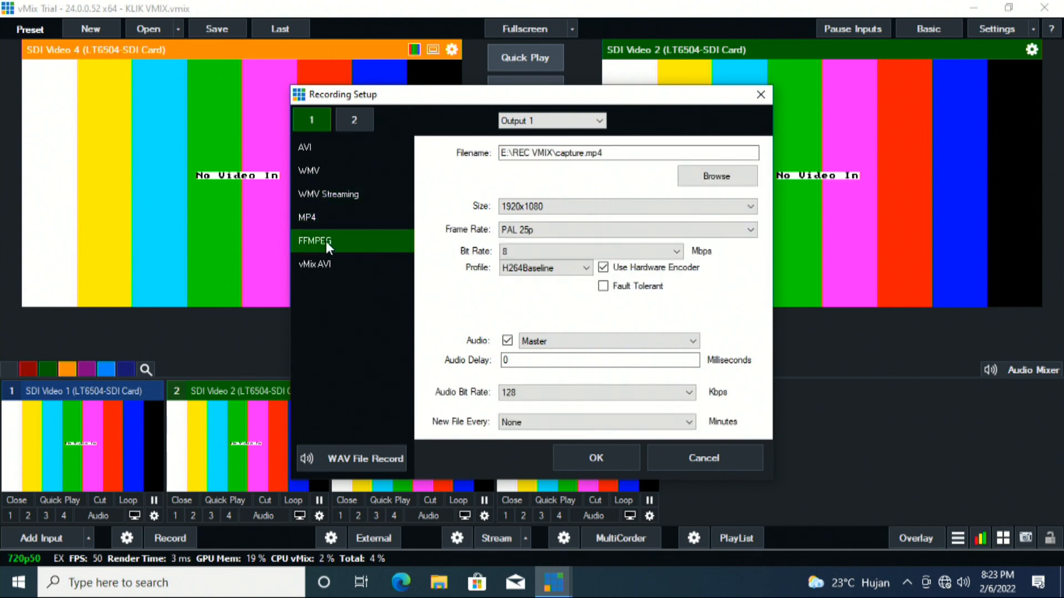
left_click(318, 261)
left_click(352, 119)
left_click(316, 119)
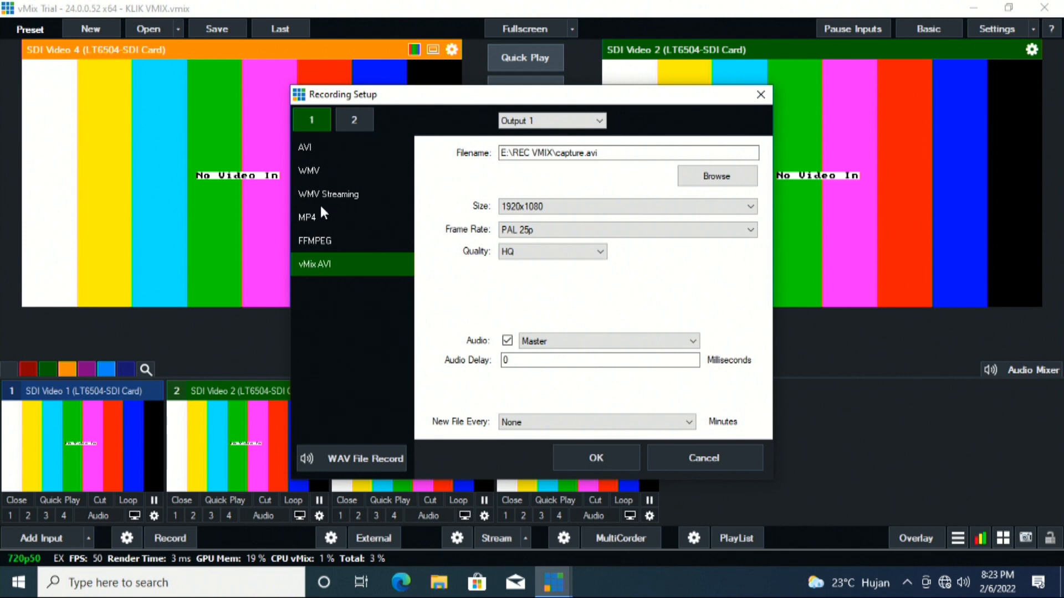
Select MP4 as the format of recorder 1 and check the available bit rates, keeping 8 Mbps
left_click(326, 218)
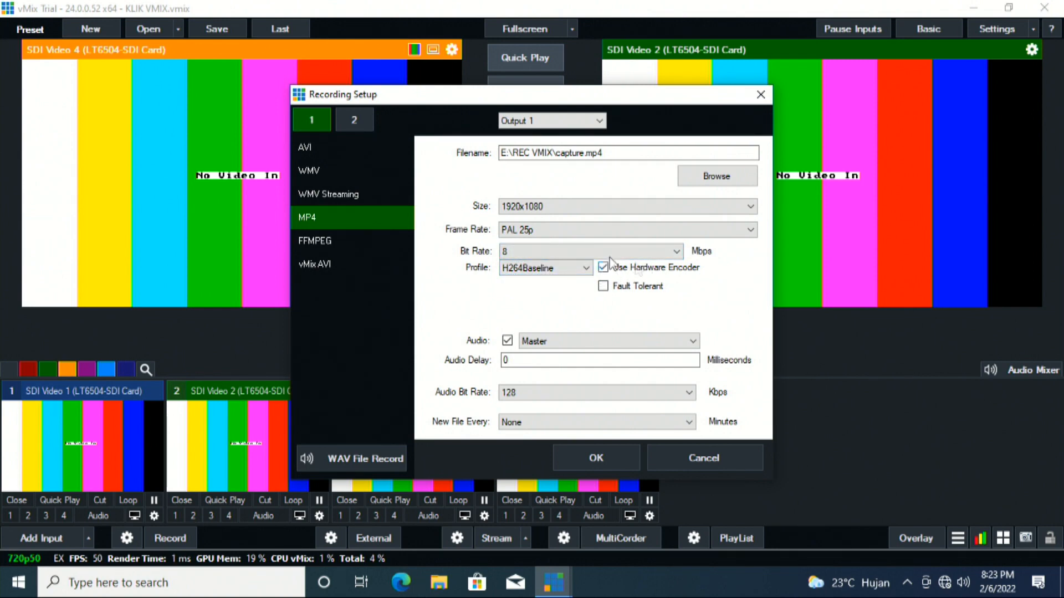
left_click(681, 250)
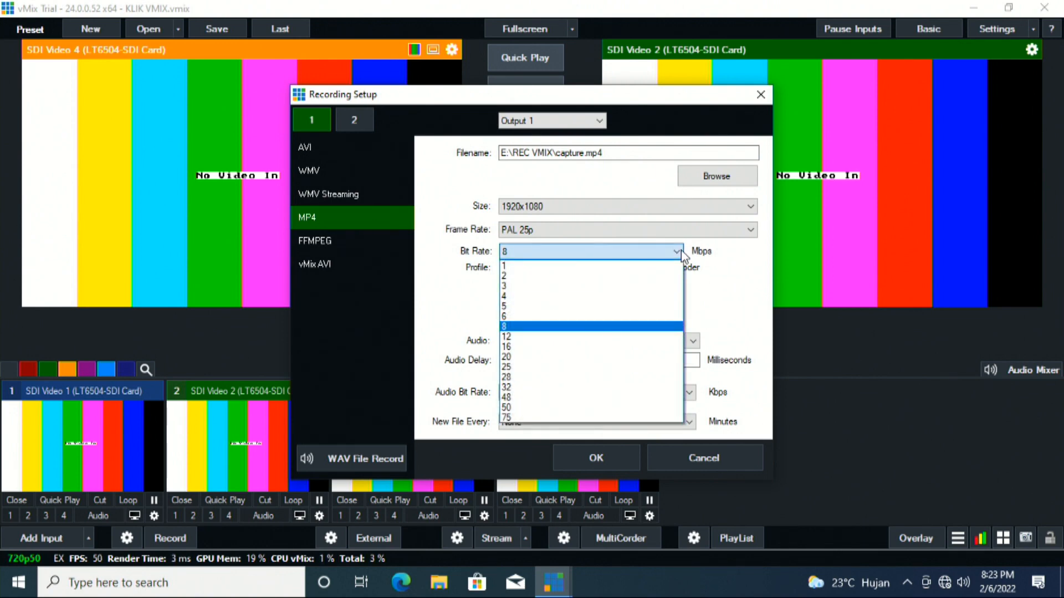
left_click(760, 283)
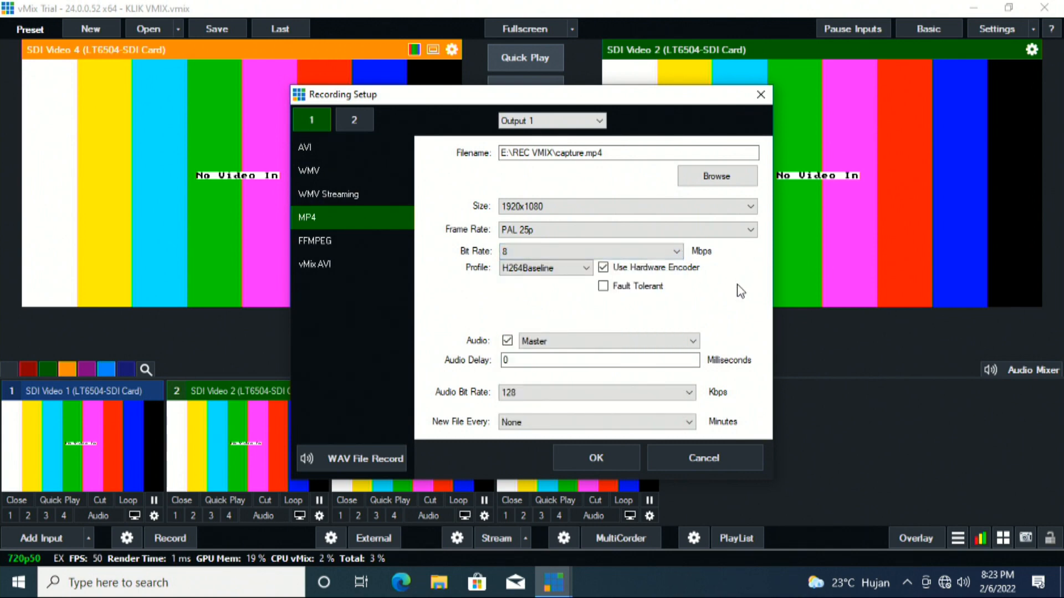
Set the MP4 recording's frame rate to PAL 25p
left_click(642, 238)
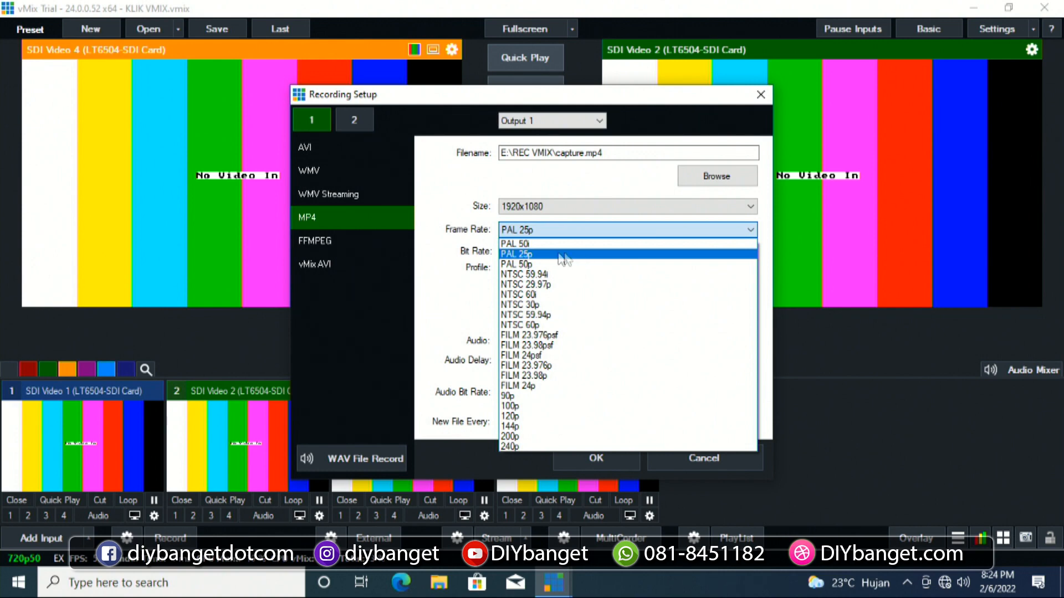
left_click(520, 254)
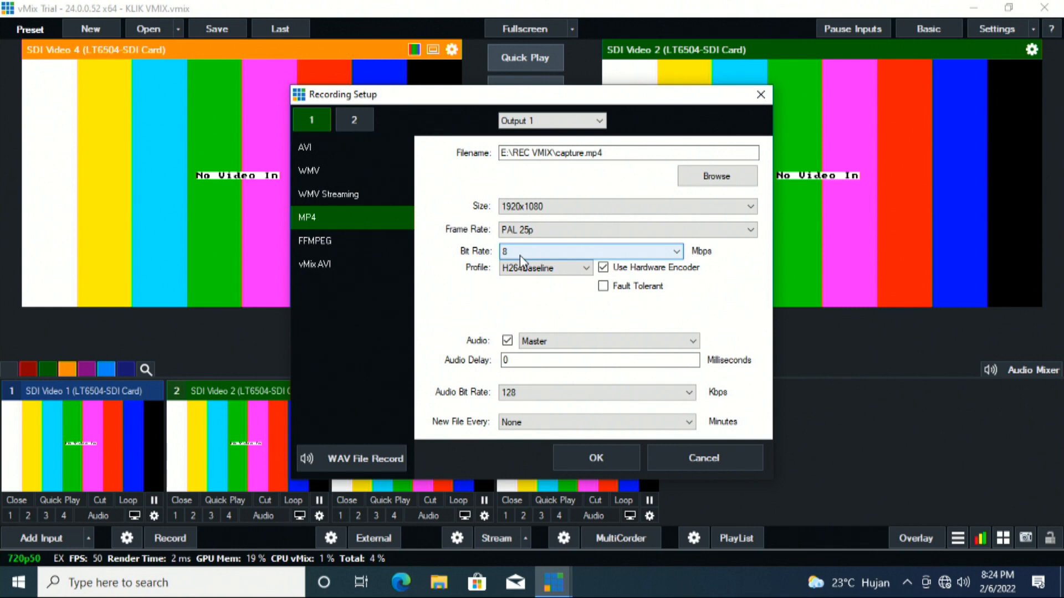
left_click(567, 234)
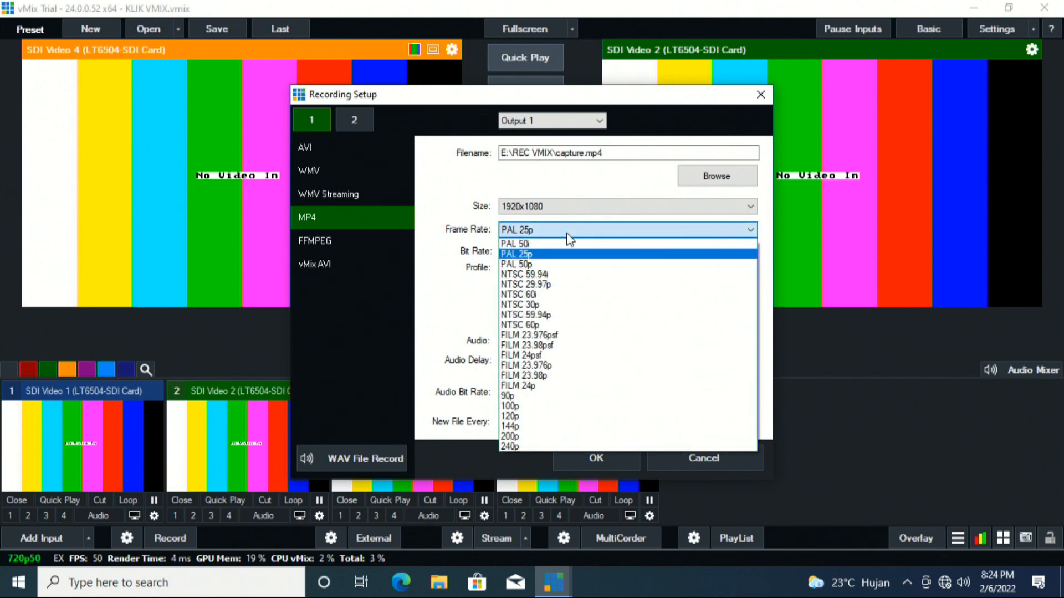
left_click(530, 254)
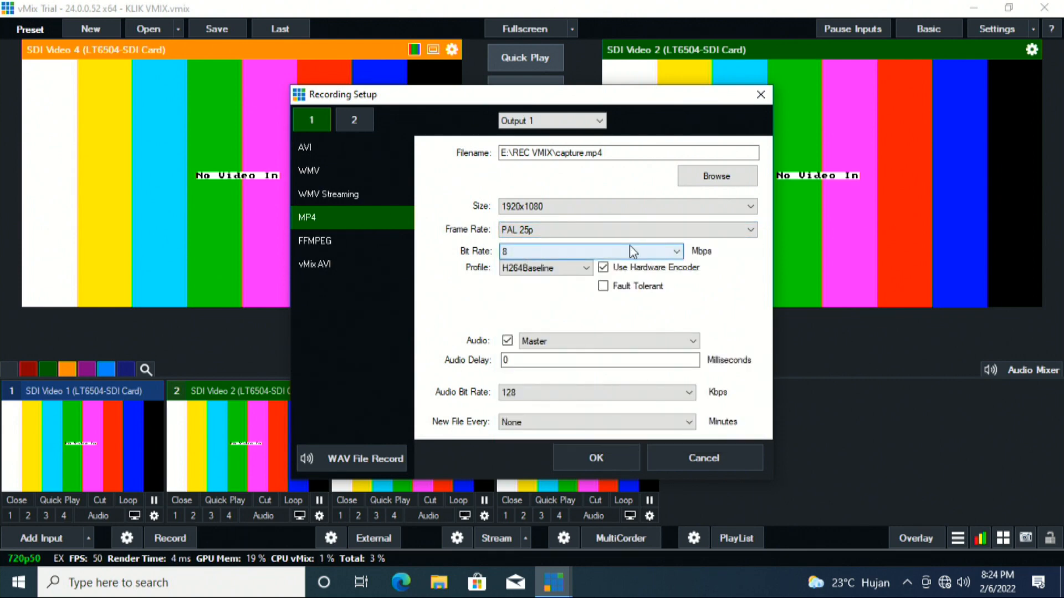
Try PAL 50p as the MP4 recording's frame rate and switch back to PAL 25p
left_click(594, 233)
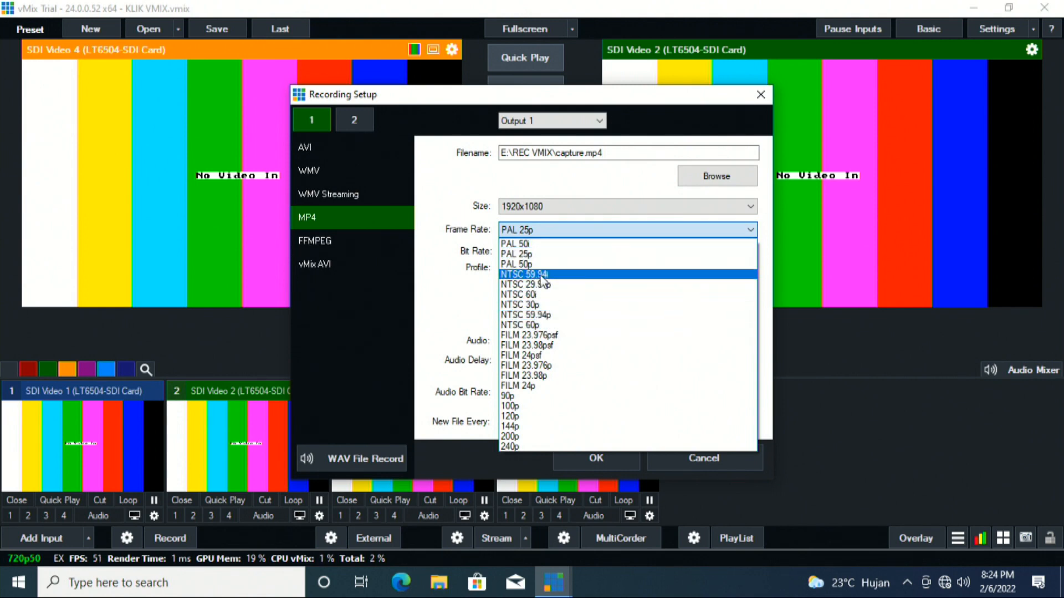
left_click(536, 264)
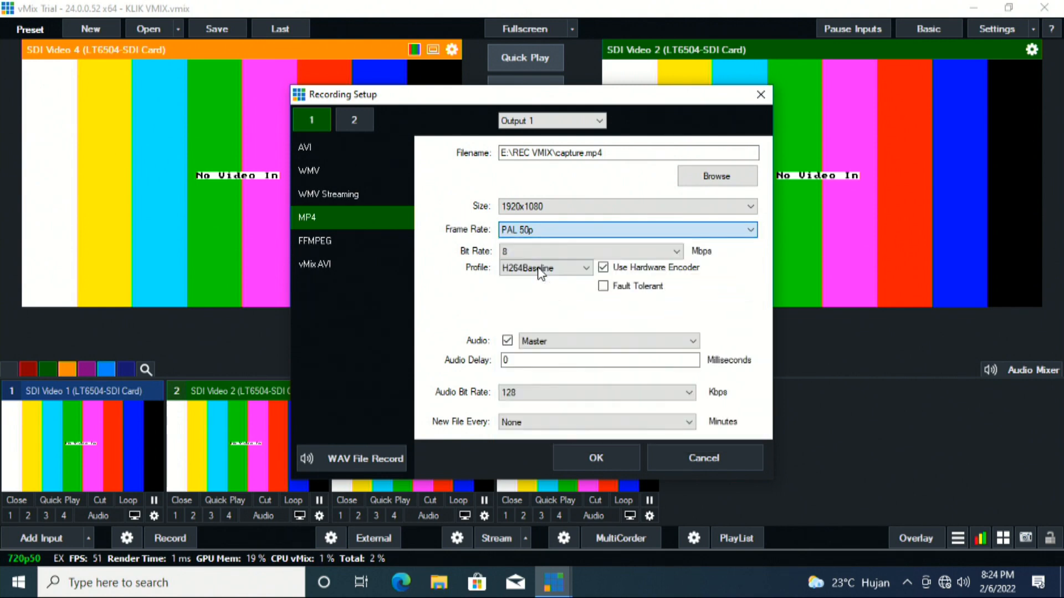
left_click(600, 224)
left_click(574, 248)
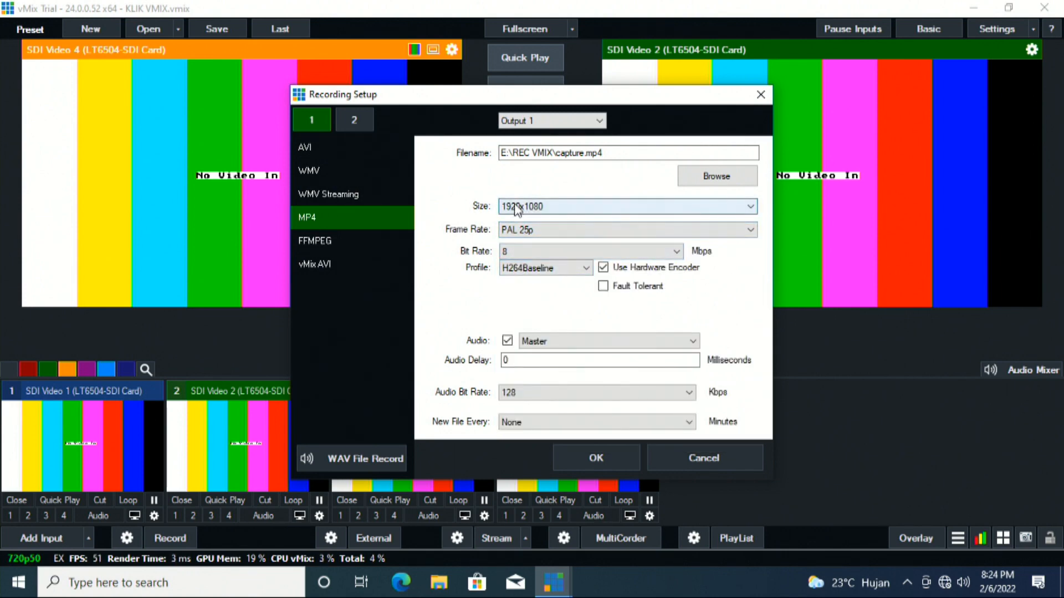
left_click(559, 230)
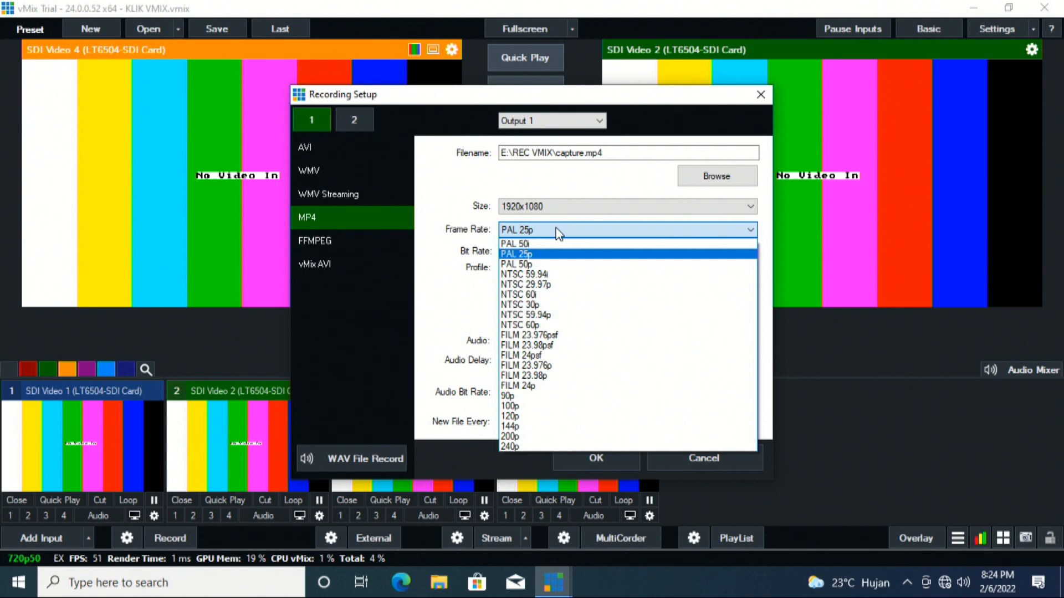
left_click(558, 230)
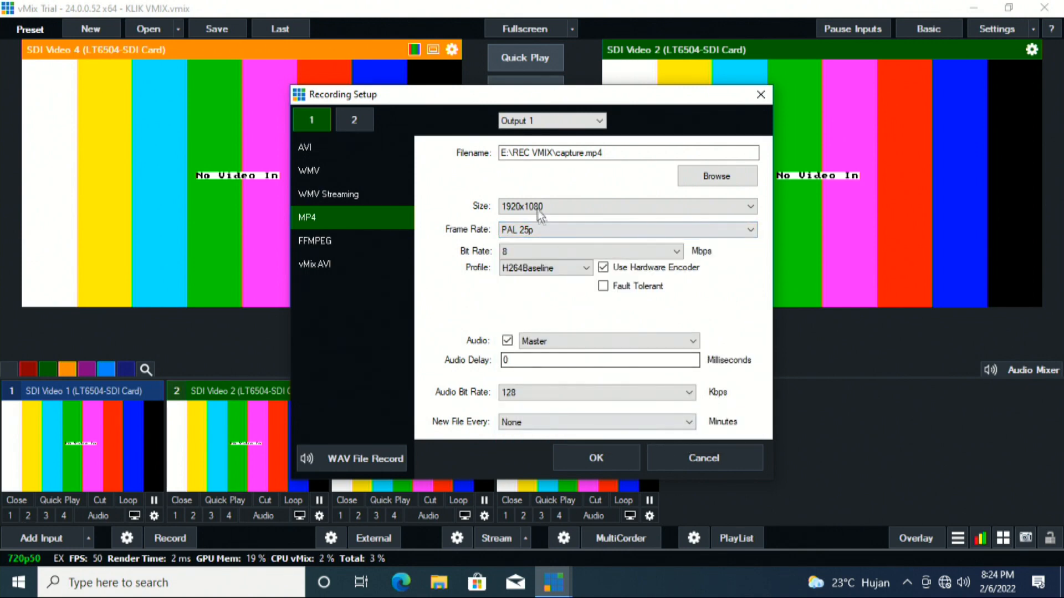
Browse for the MP4 recording's save location and open the REC VMIX folder on DATA 2 (E:)
left_click(704, 175)
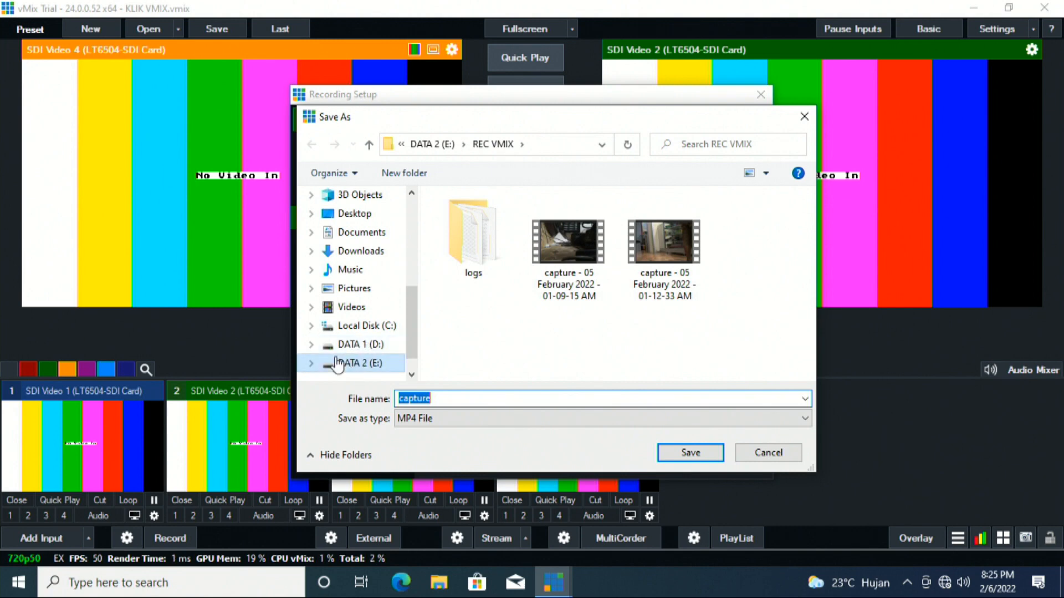
left_click(366, 344)
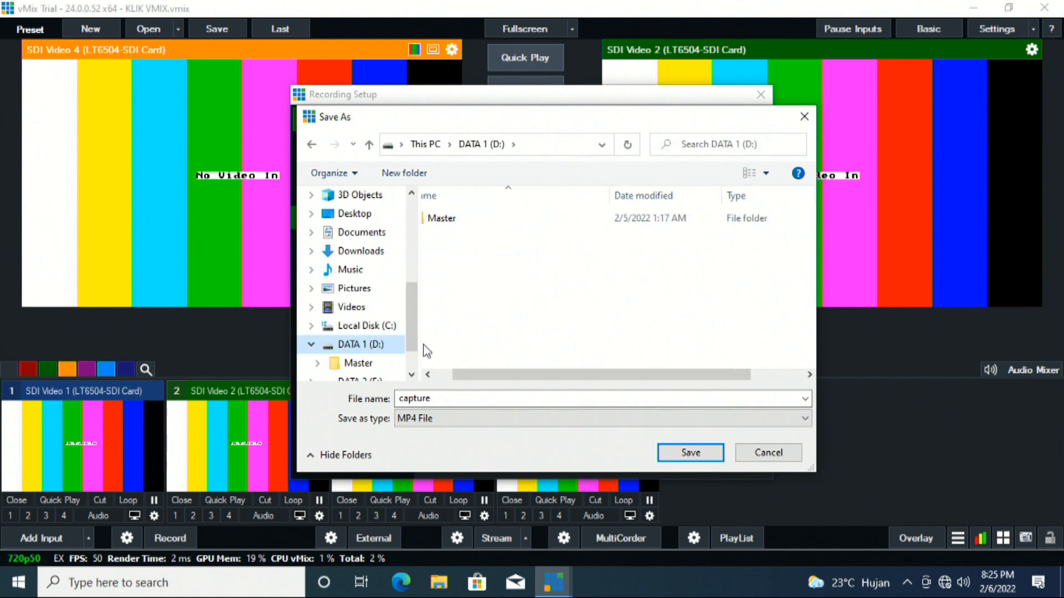
left_click(413, 257)
left_click_drag(414, 261, 416, 352)
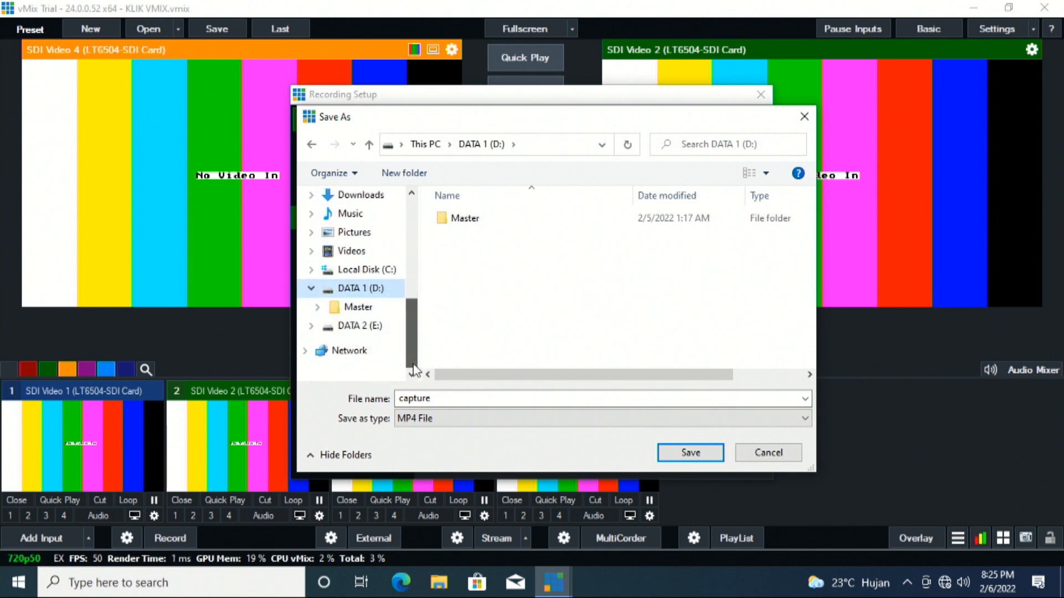
left_click(359, 326)
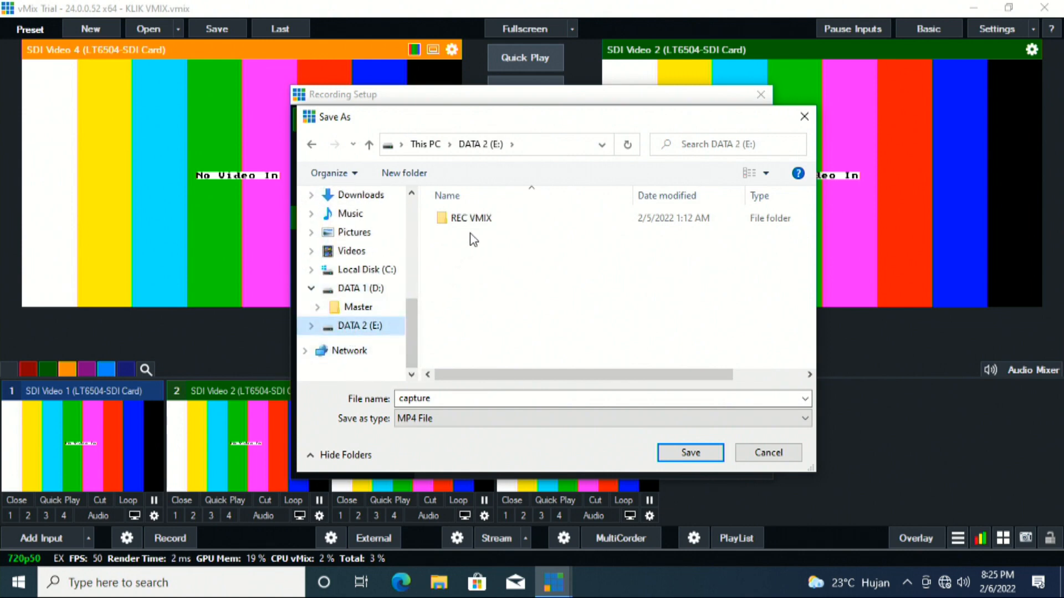
double_click(477, 218)
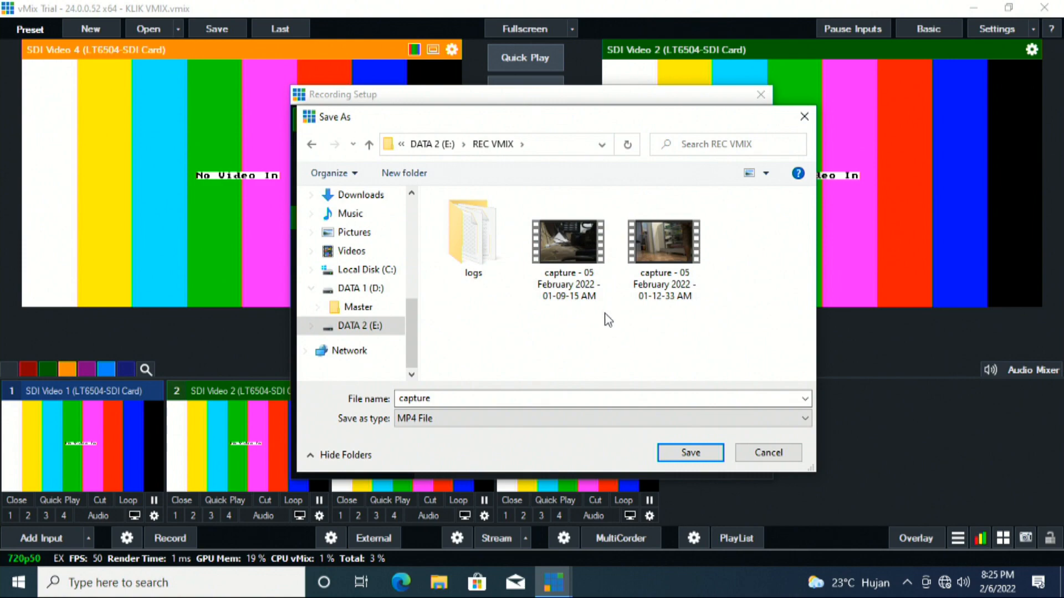
Play the 01-09-15 AM capture recording, skim through its footage and close the player
left_click(564, 252)
right_click(563, 254)
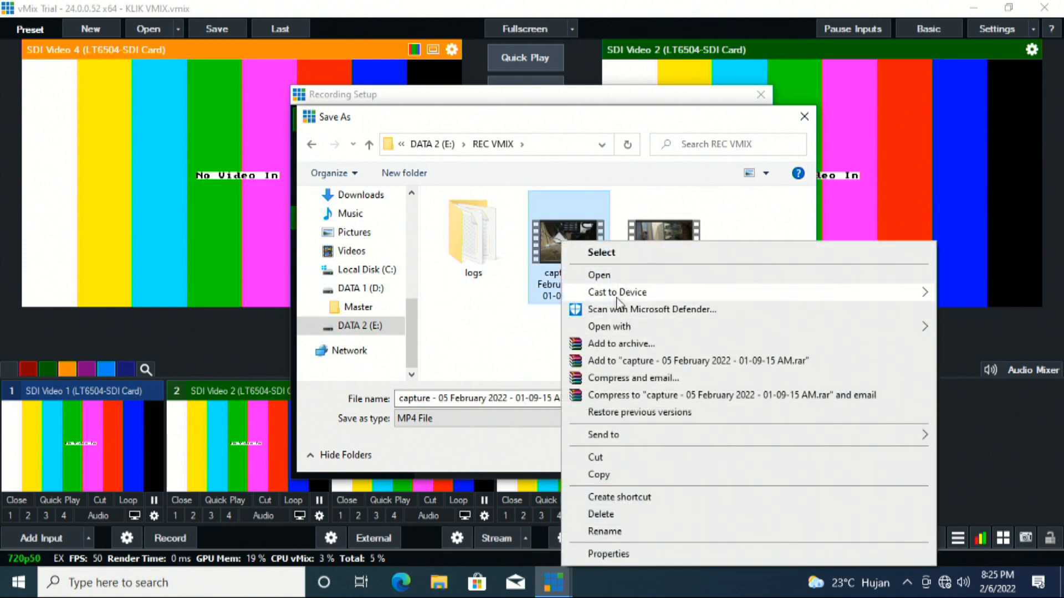
left_click(599, 276)
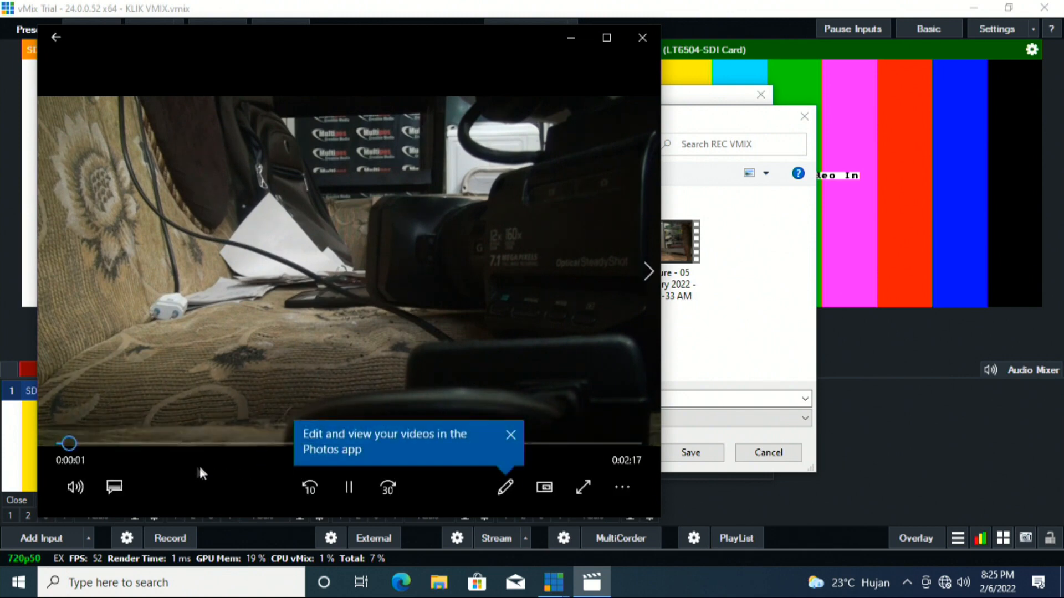
left_click(191, 444)
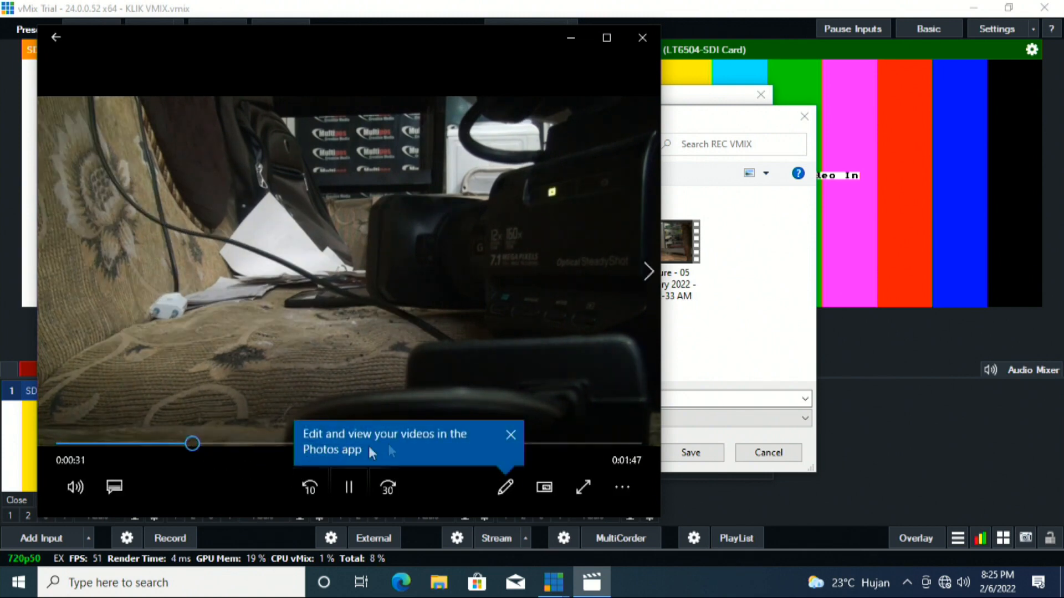
left_click(509, 434)
left_click(445, 444)
left_click(560, 444)
left_click(642, 37)
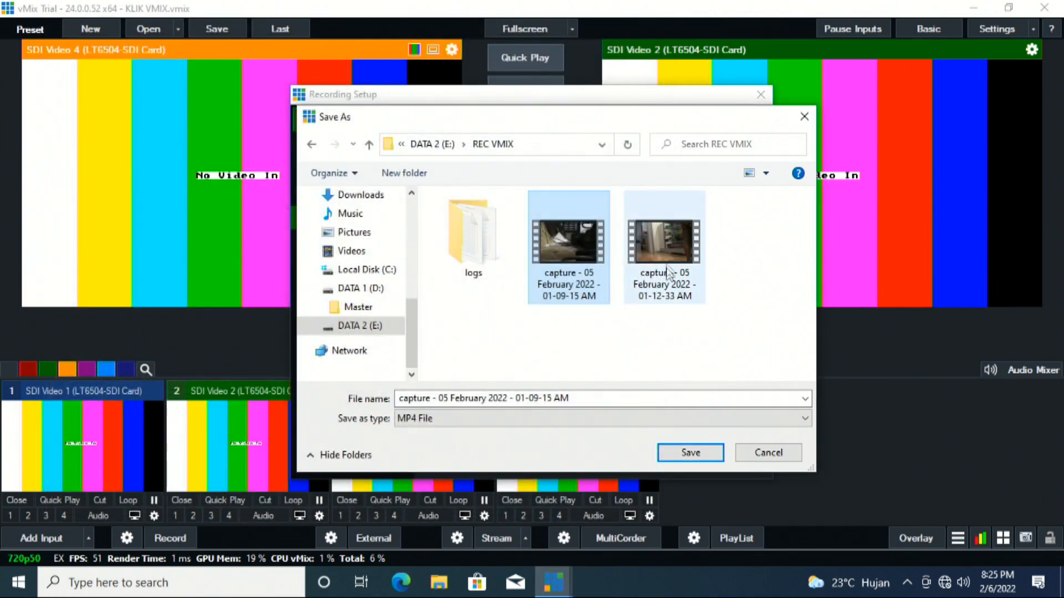
Play the 01-12-33 AM capture recording, skim through its footage and close the player
right_click(667, 243)
left_click(700, 277)
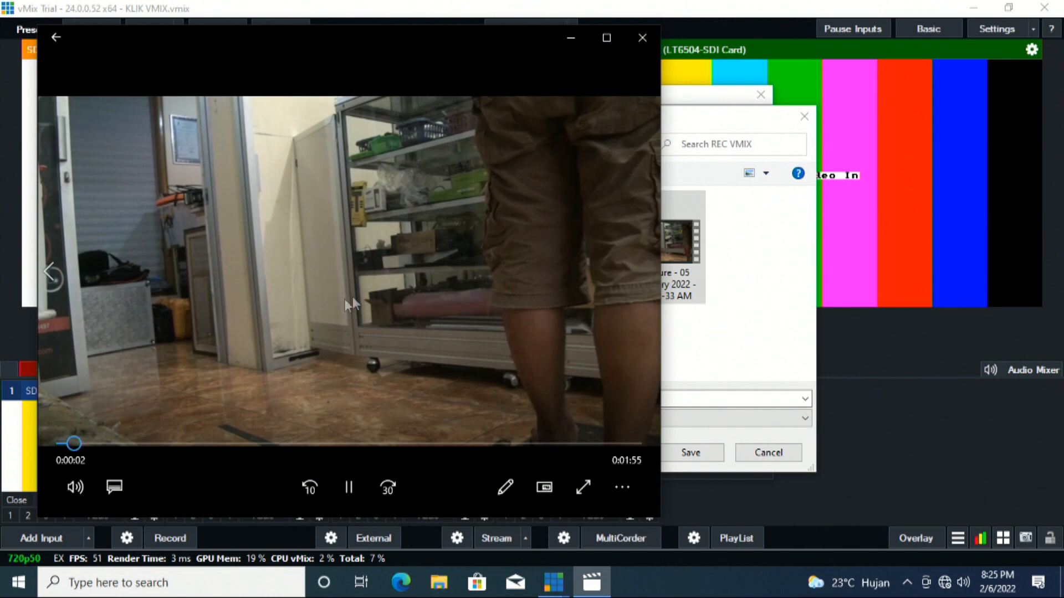
left_click(161, 444)
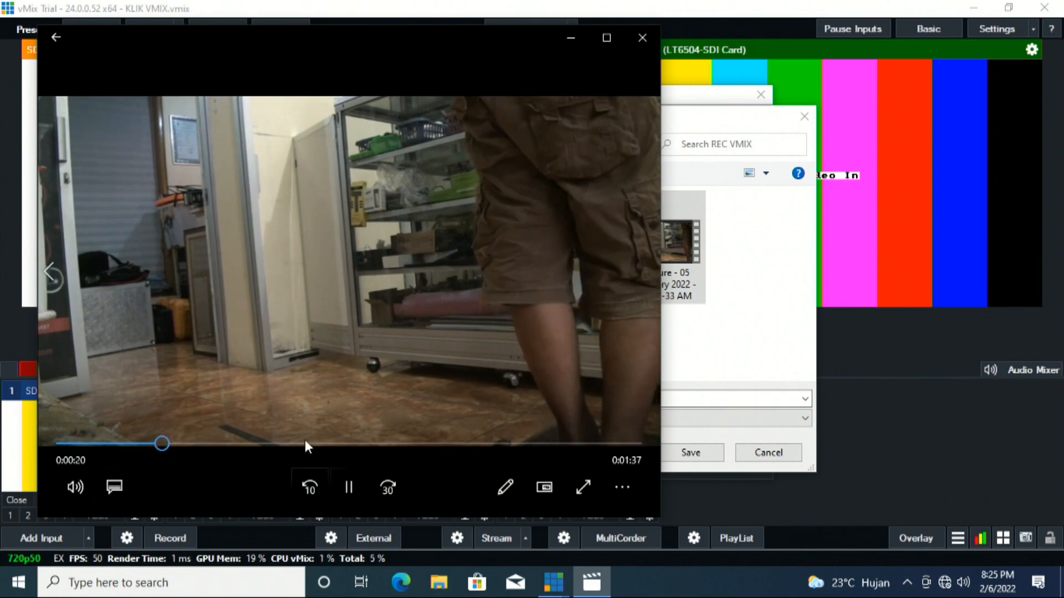
left_click(308, 443)
left_click(390, 444)
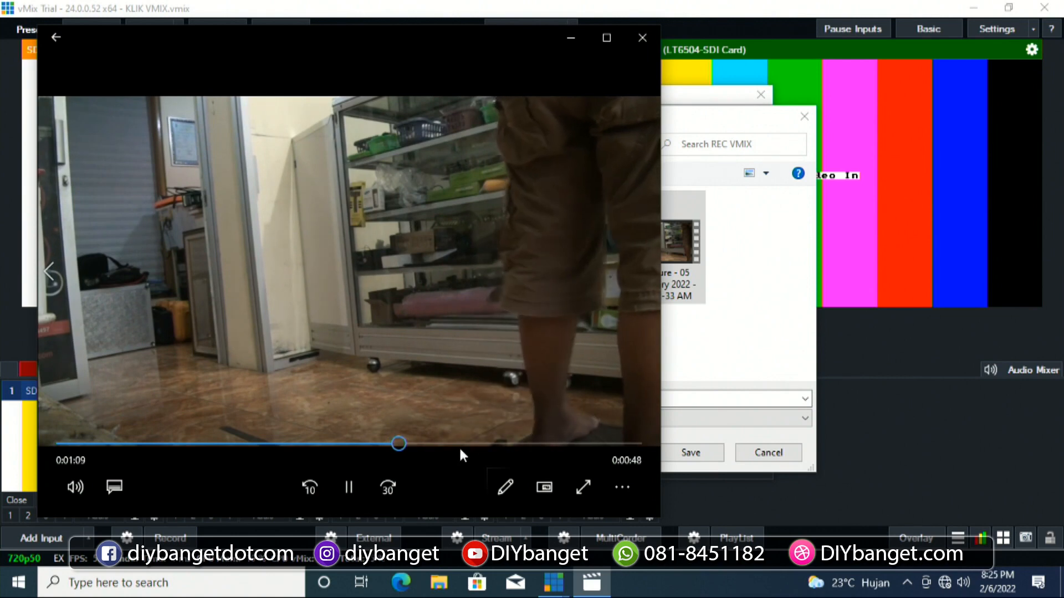
left_click(474, 444)
left_click(554, 444)
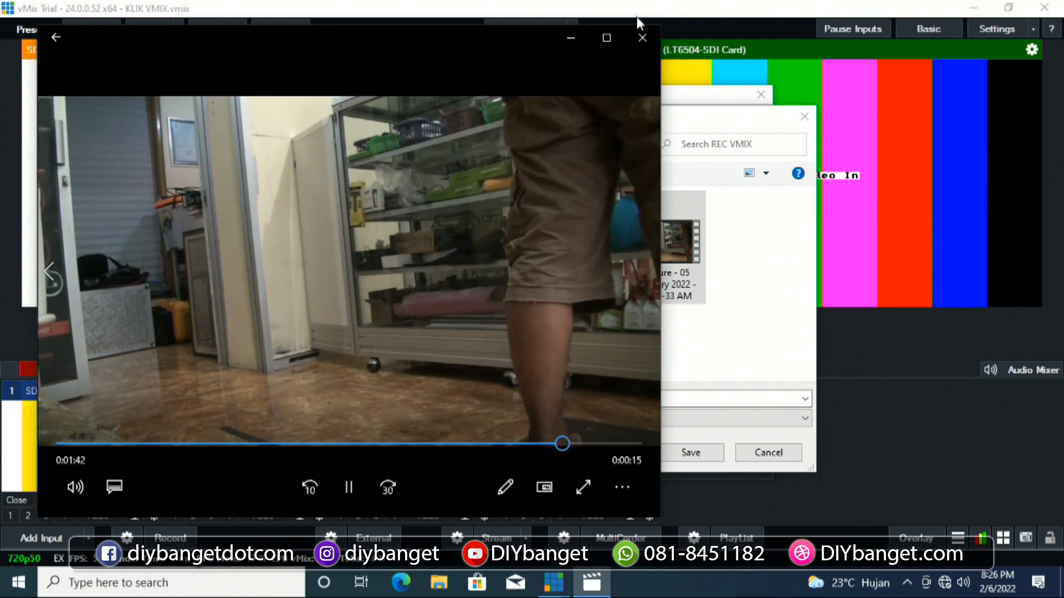
left_click(643, 37)
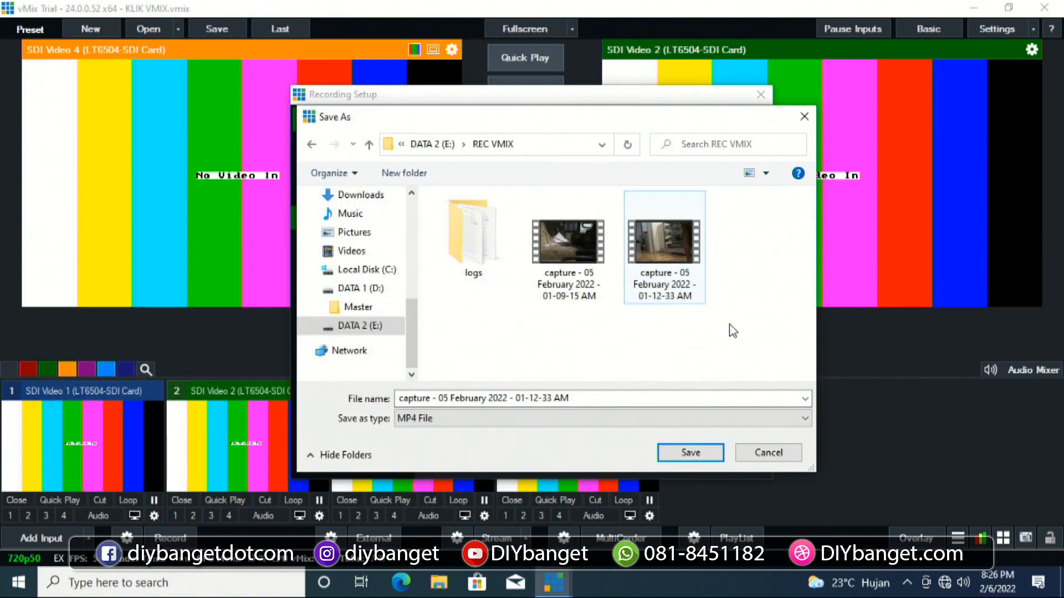
Delete both capture recordings from the REC VMIX folder and save the recording filename there as capture - 05 February 2022 - 01-09-15 AM
left_click(485, 238)
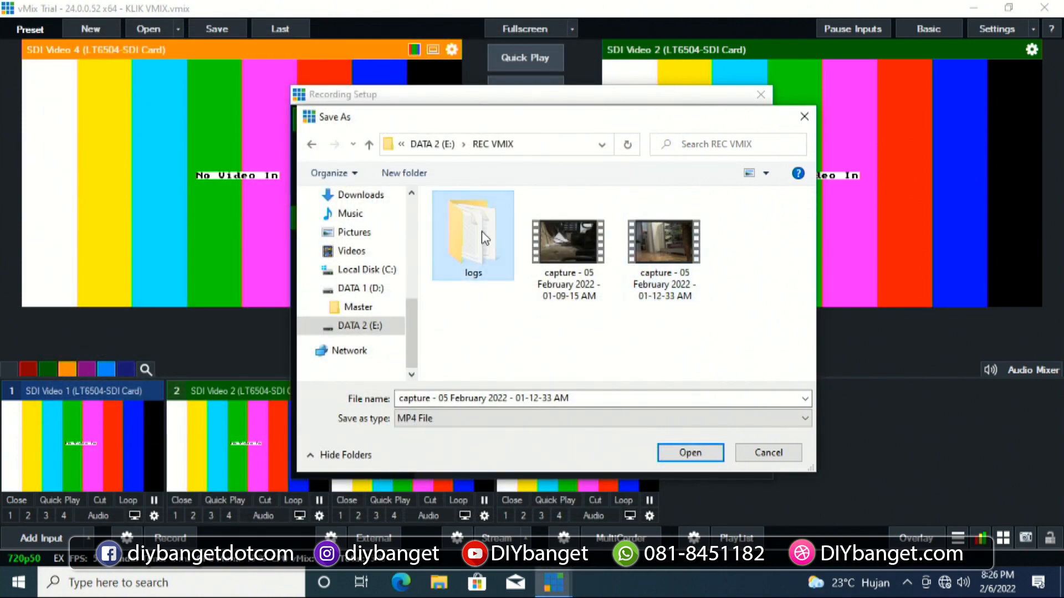
right_click(679, 248)
left_click(588, 245)
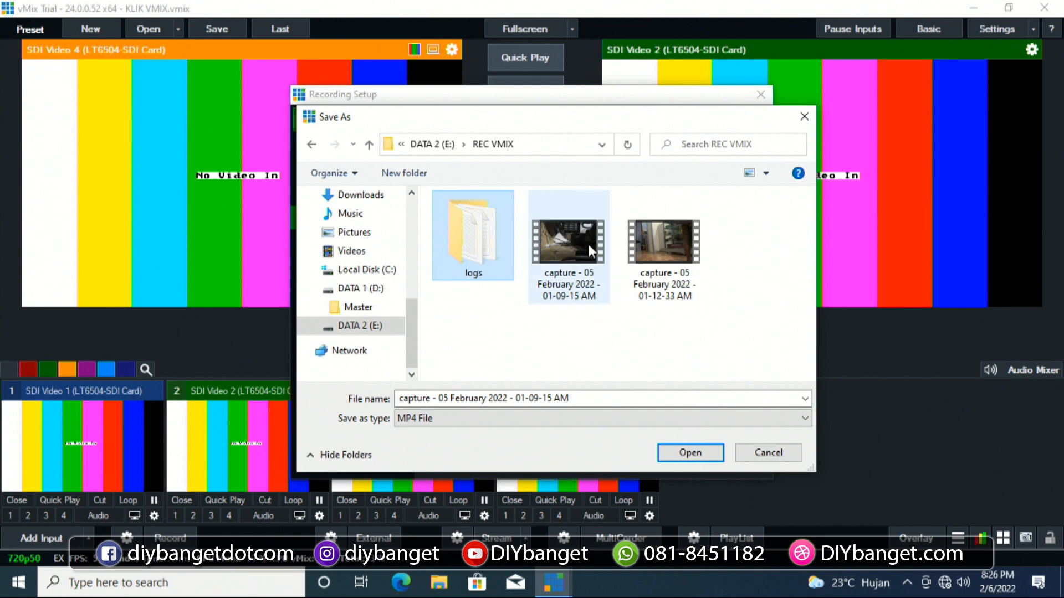
left_click(680, 248)
right_click(680, 247)
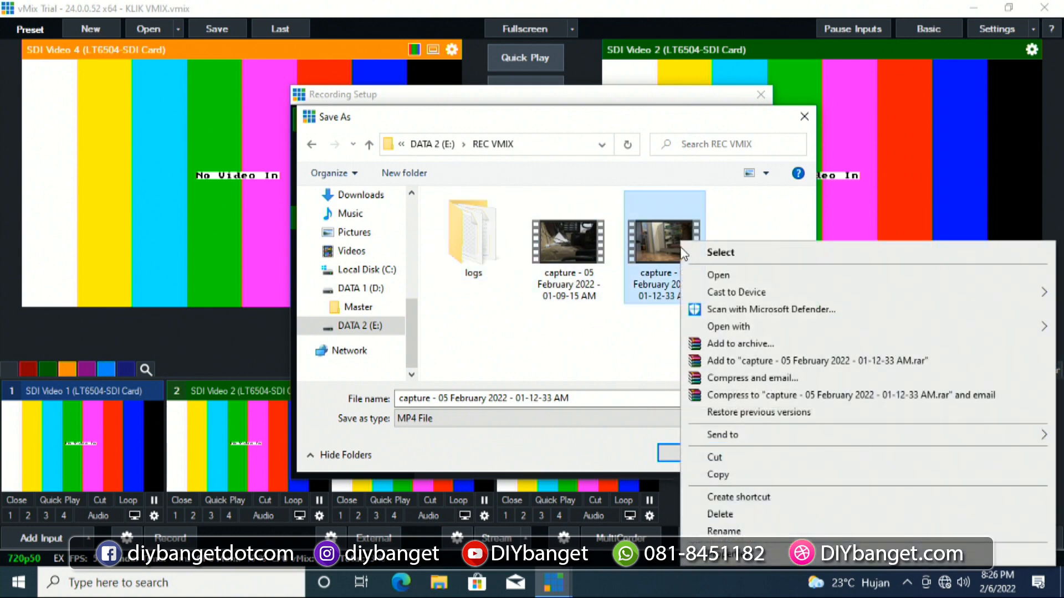
left_click(727, 520)
right_click(568, 266)
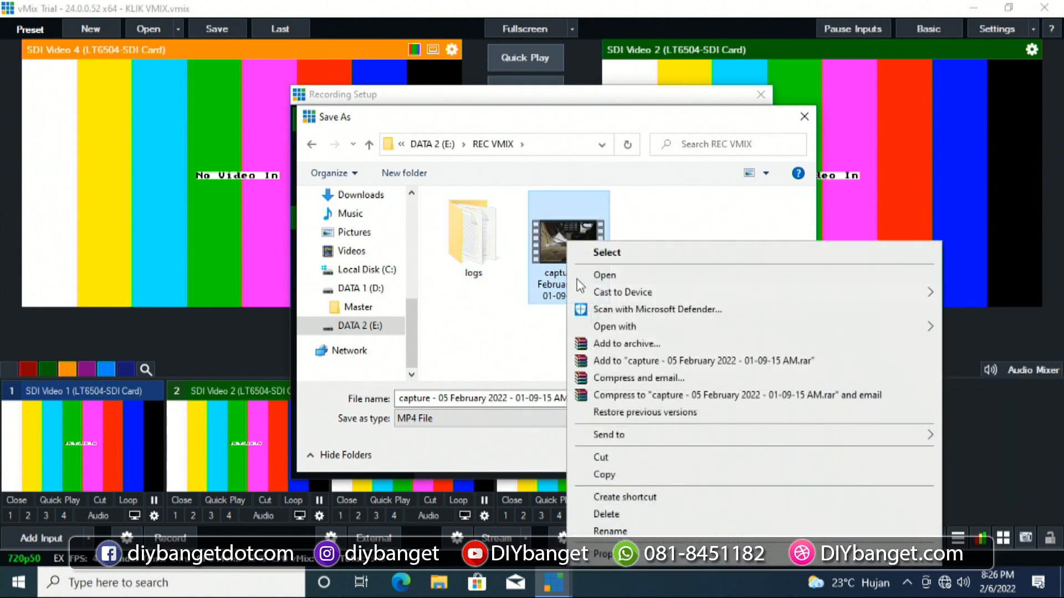
left_click(637, 515)
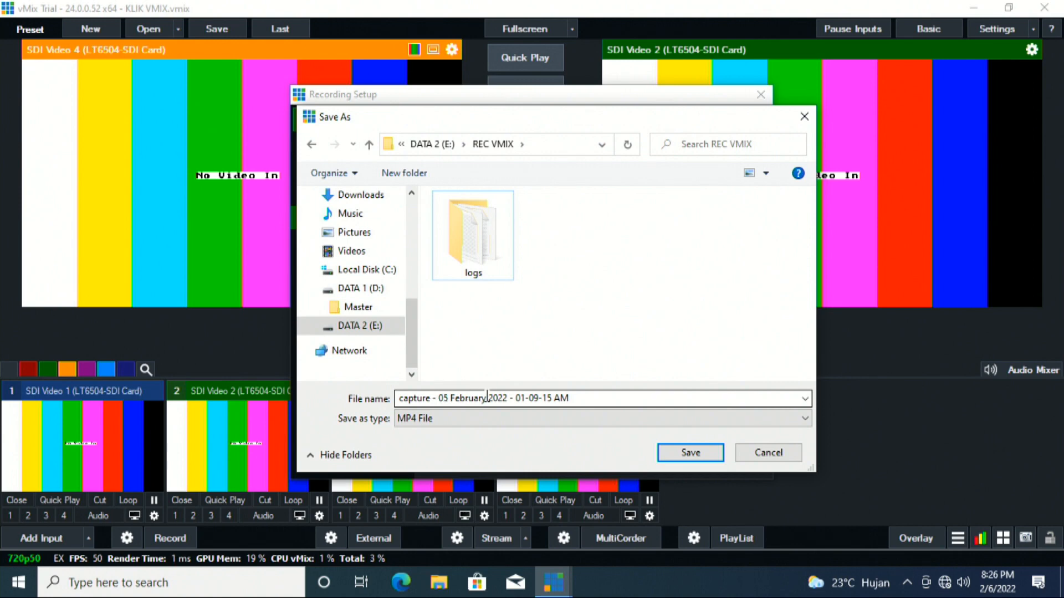
left_click(681, 453)
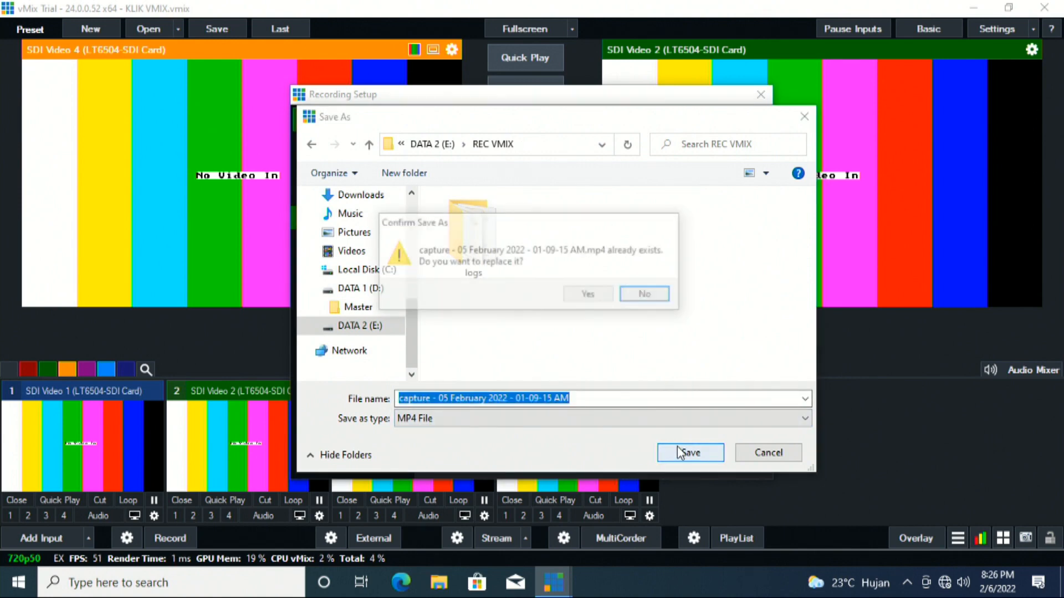
left_click(597, 296)
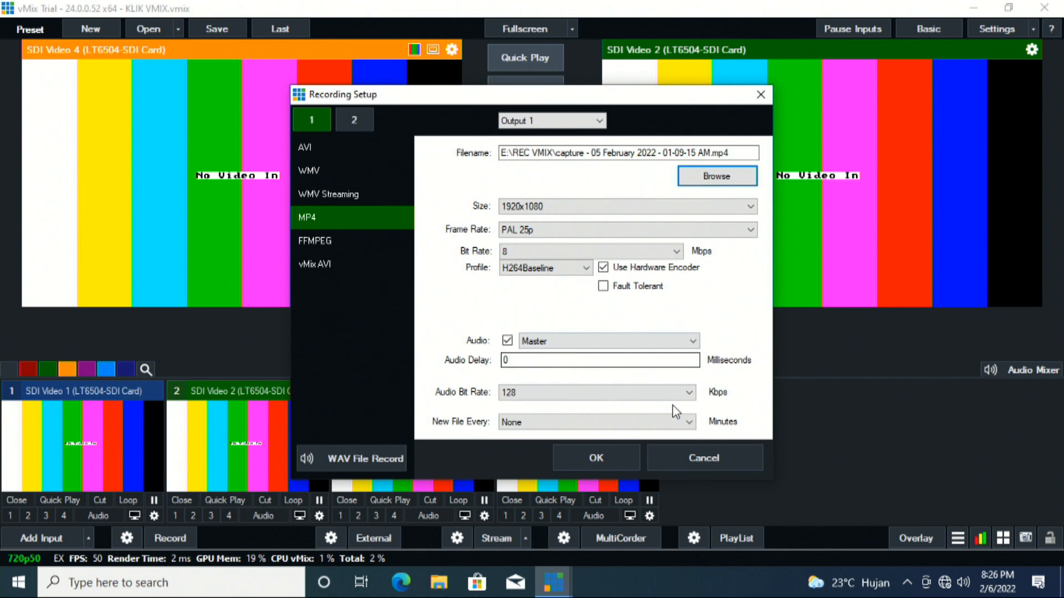
Check the MP4 recording's audio delay, audio bit rate and new-file interval options, keeping the interval at None
left_click(543, 410)
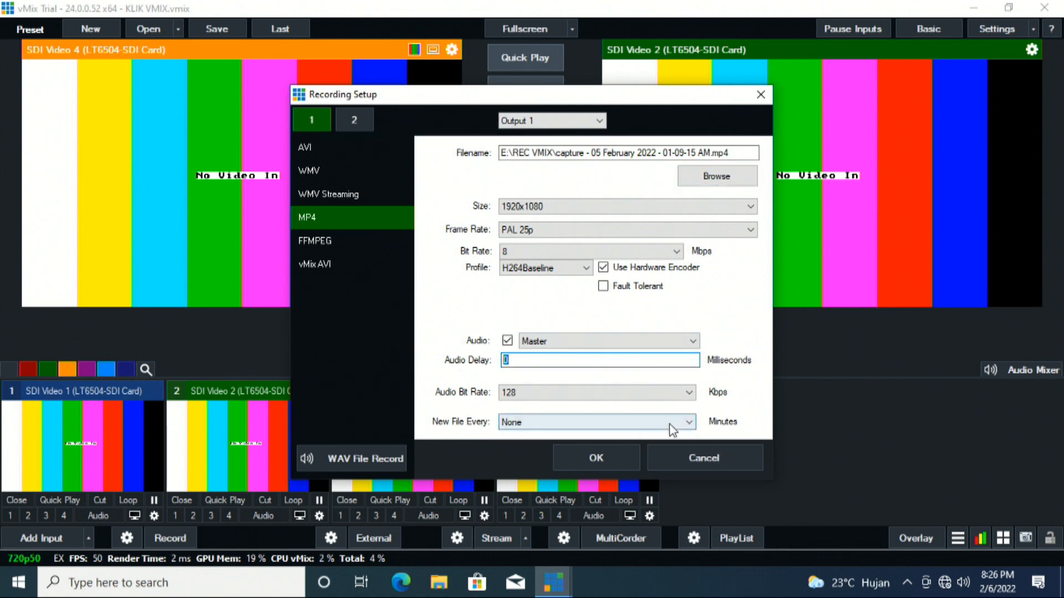
left_click(690, 395)
left_click(694, 397)
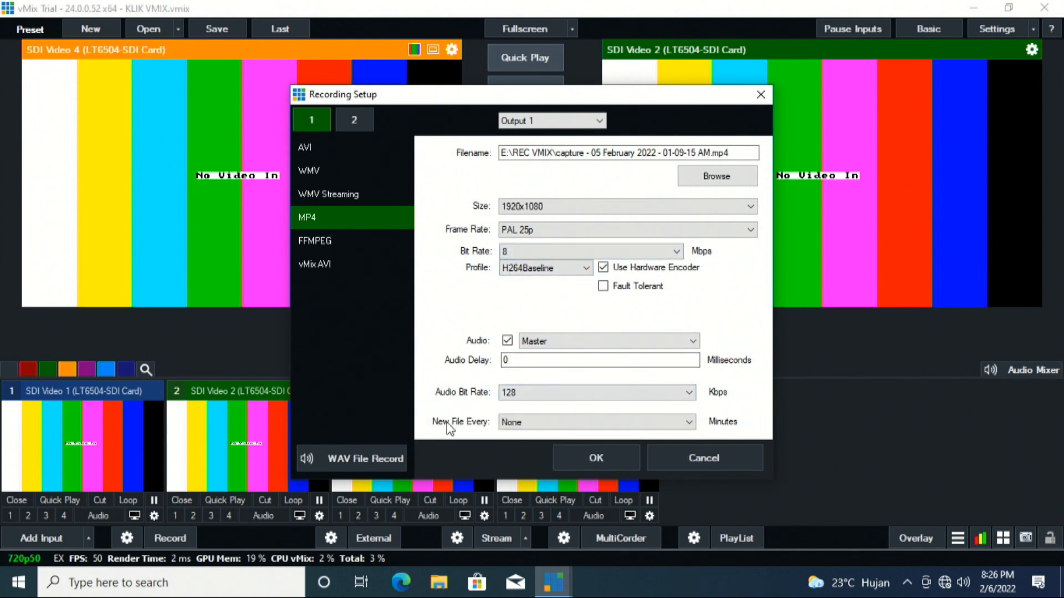
left_click(689, 423)
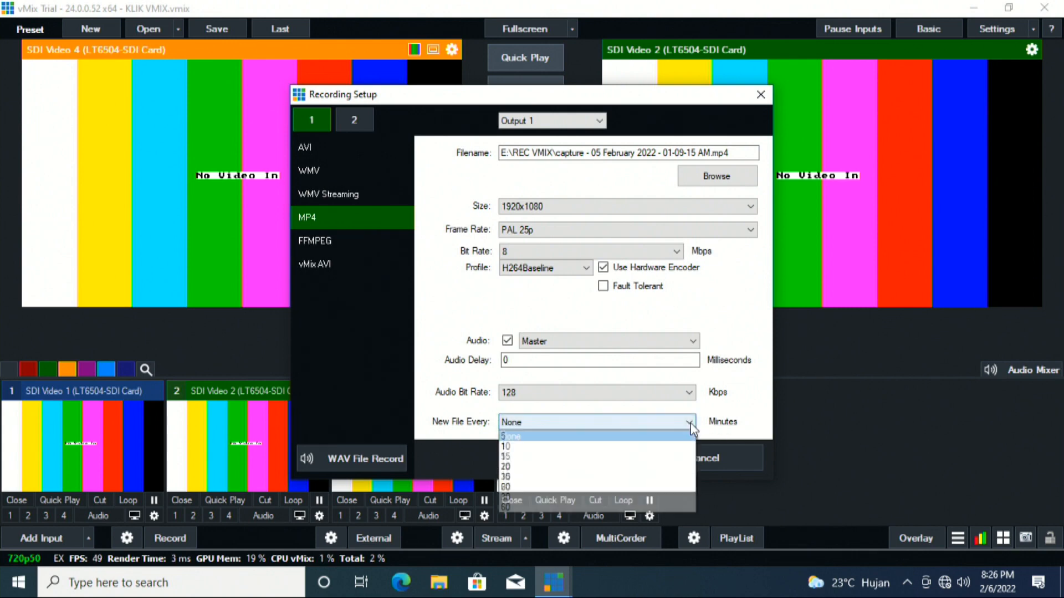
left_click(660, 437)
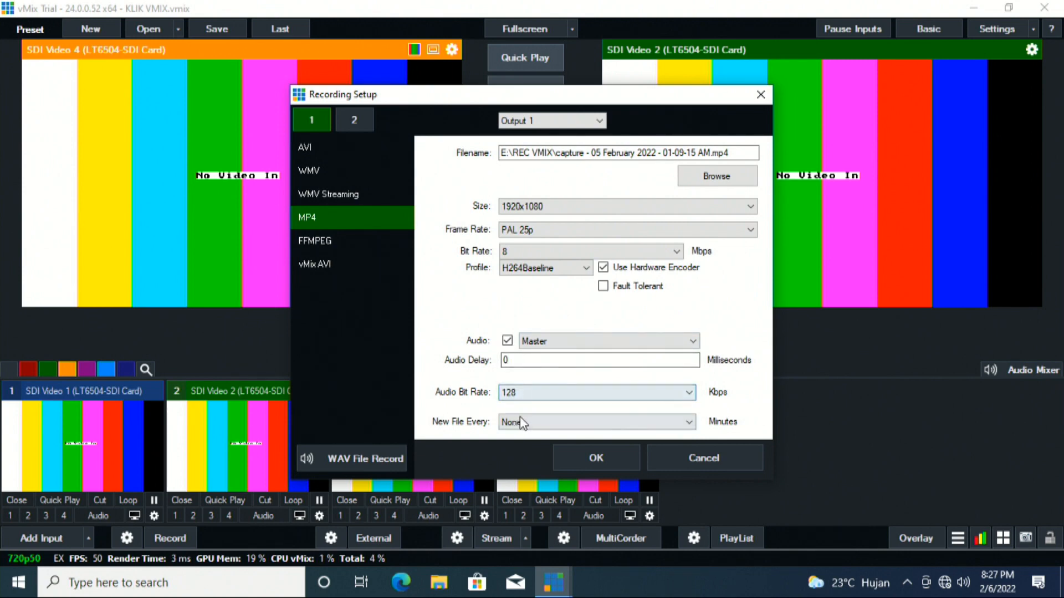
left_click(549, 424)
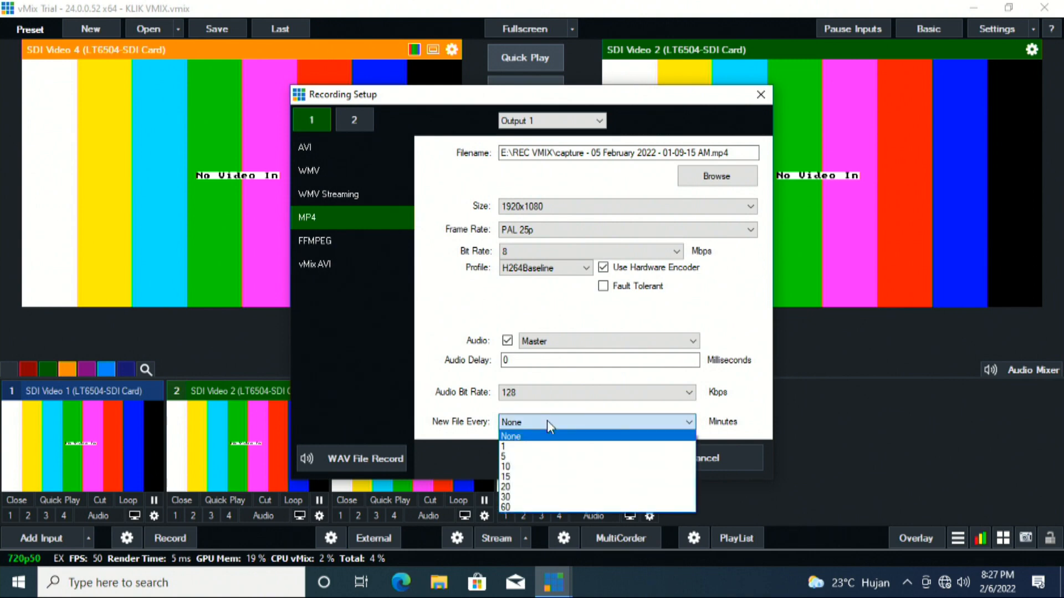
left_click(548, 422)
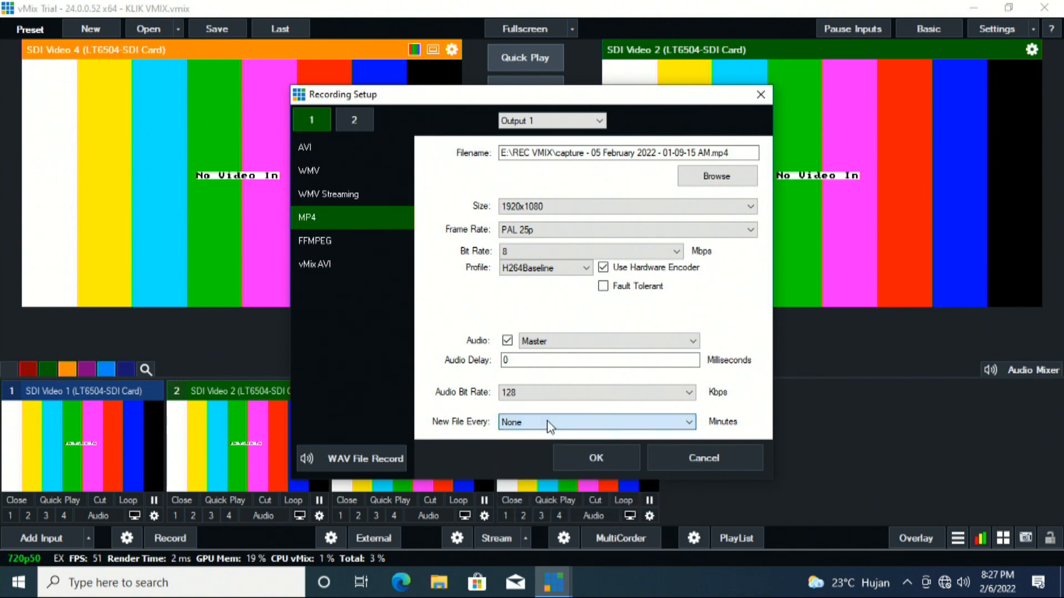
Check the frame sizes offered for the FFMPEG format, keeping 1920x1080, and return to the MP4 format
left_click(333, 242)
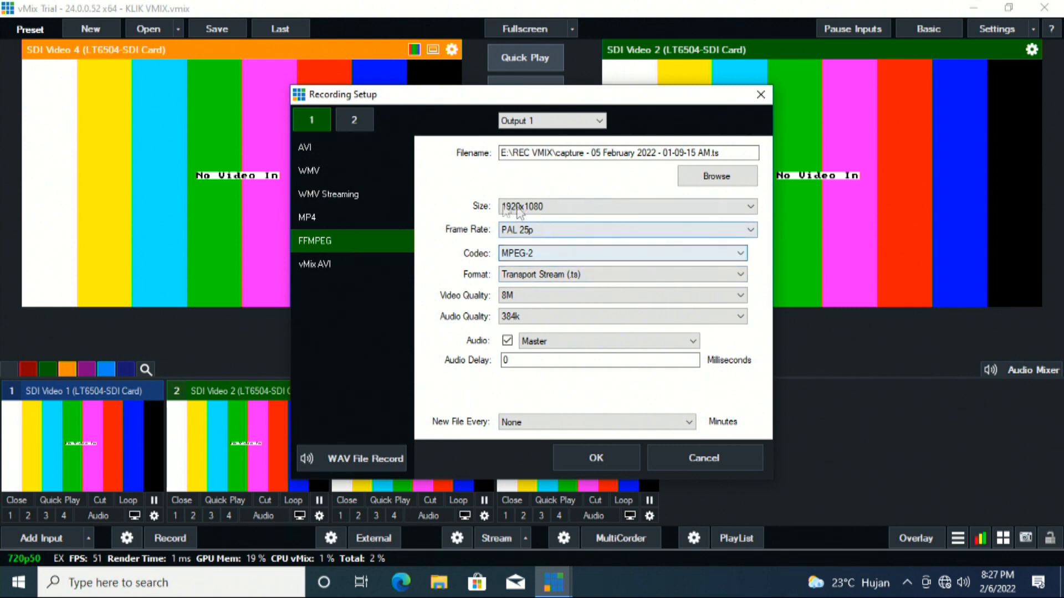
left_click(698, 210)
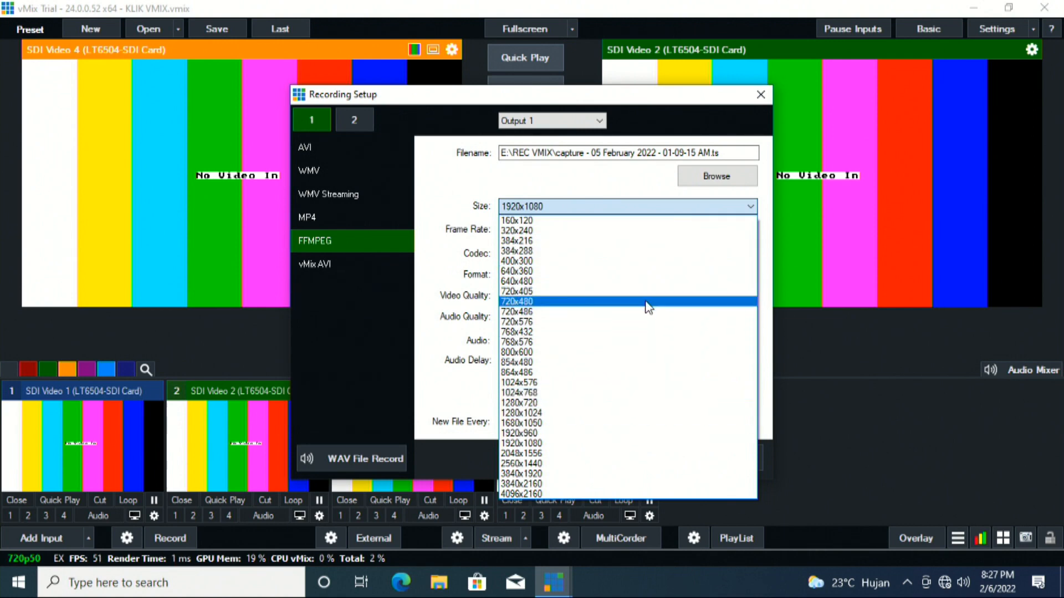
left_click(625, 443)
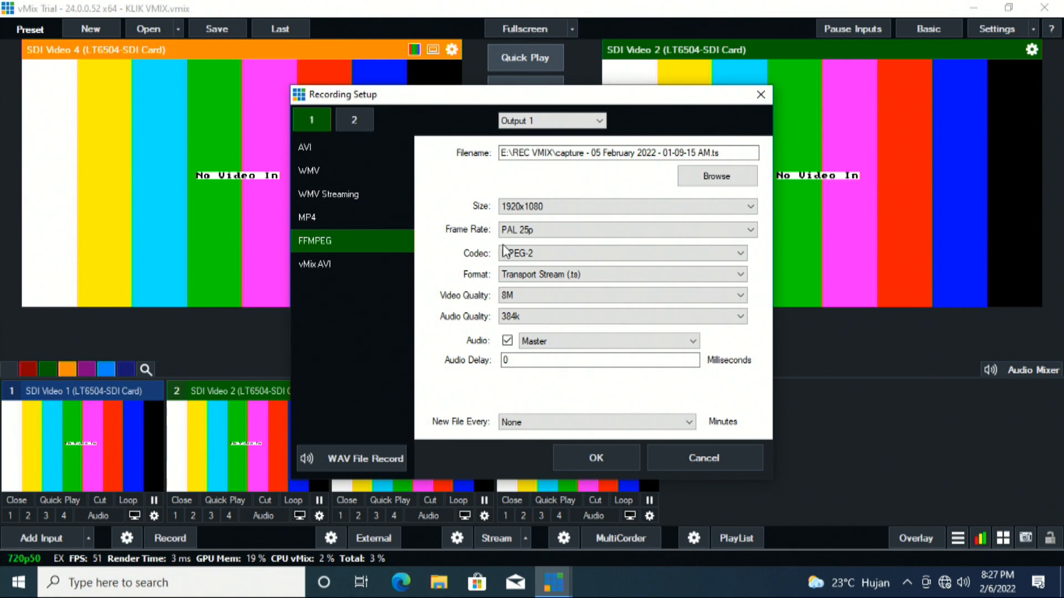
left_click(328, 218)
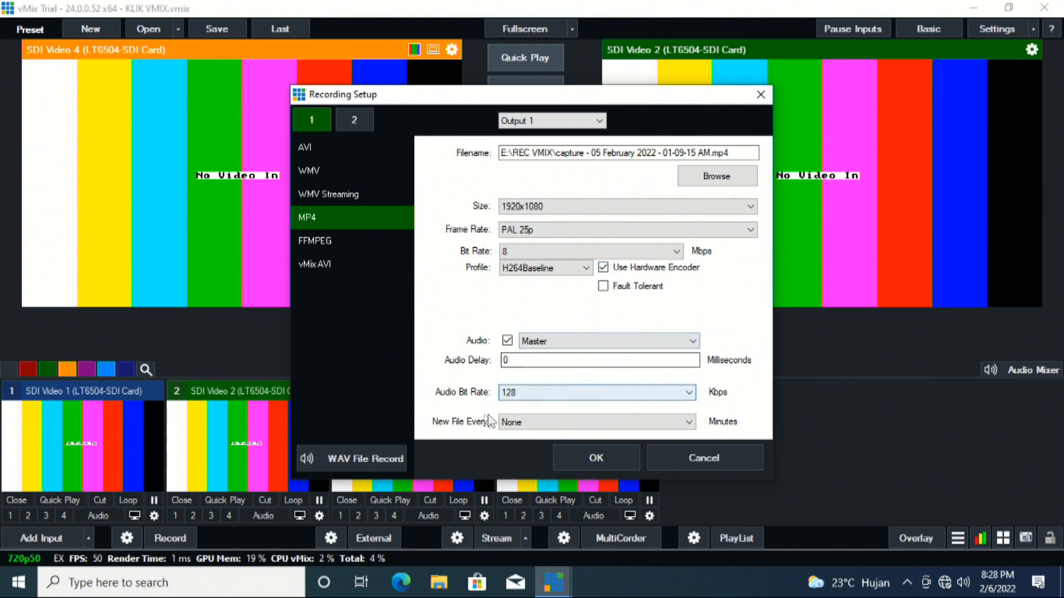
Set the MP4 recording to start a new file every 60 minutes
left_click(688, 422)
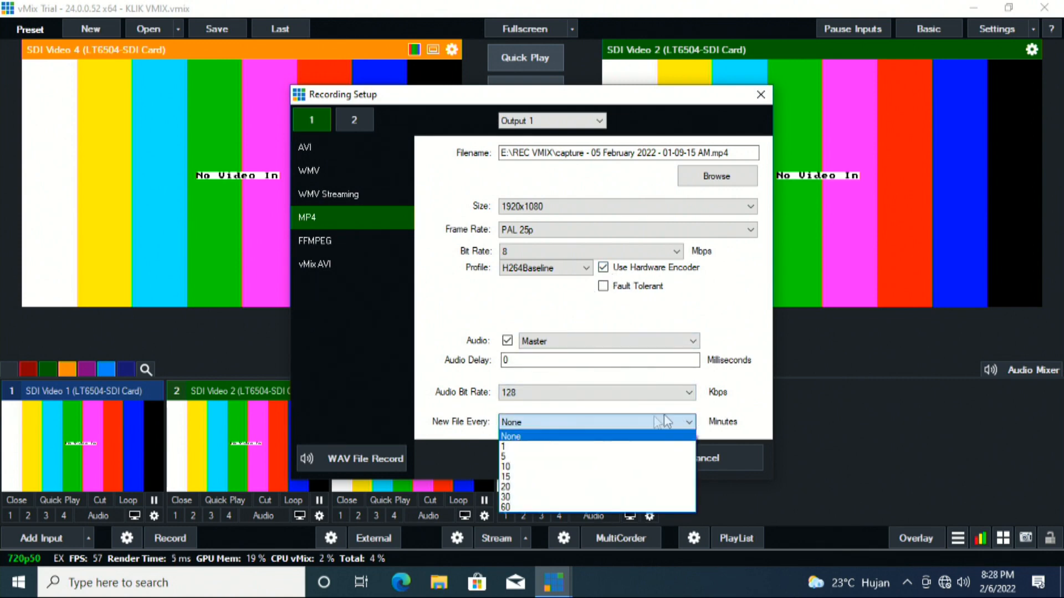
left_click(541, 506)
left_click(674, 423)
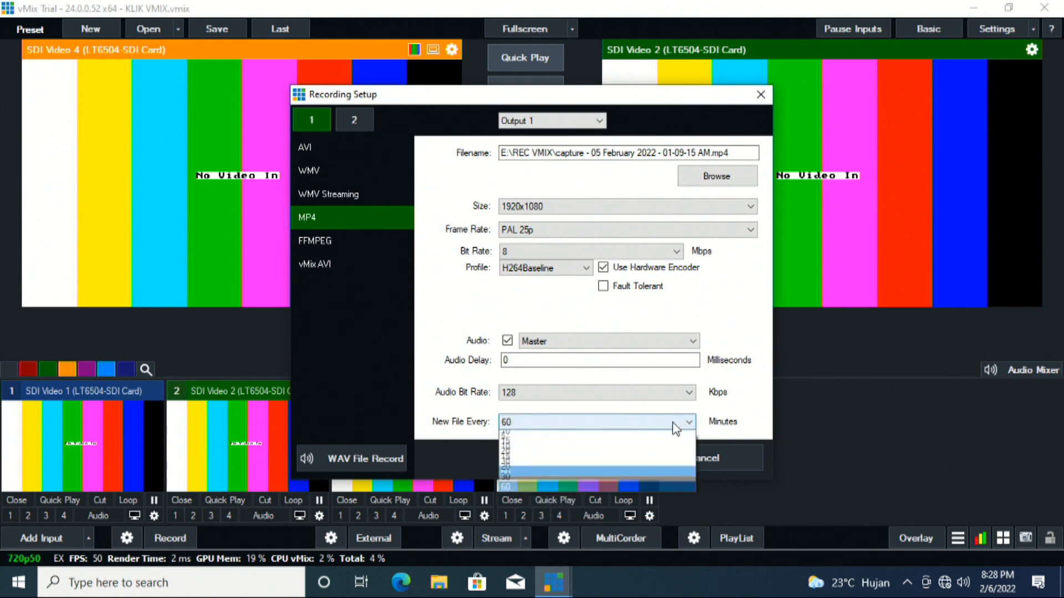
left_click(674, 424)
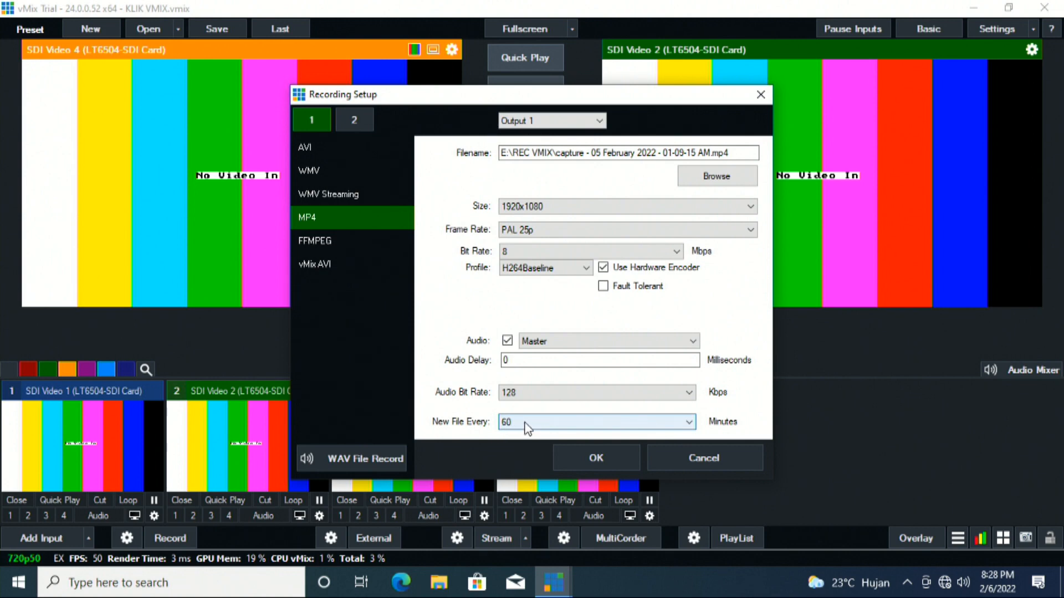
left_click(522, 363)
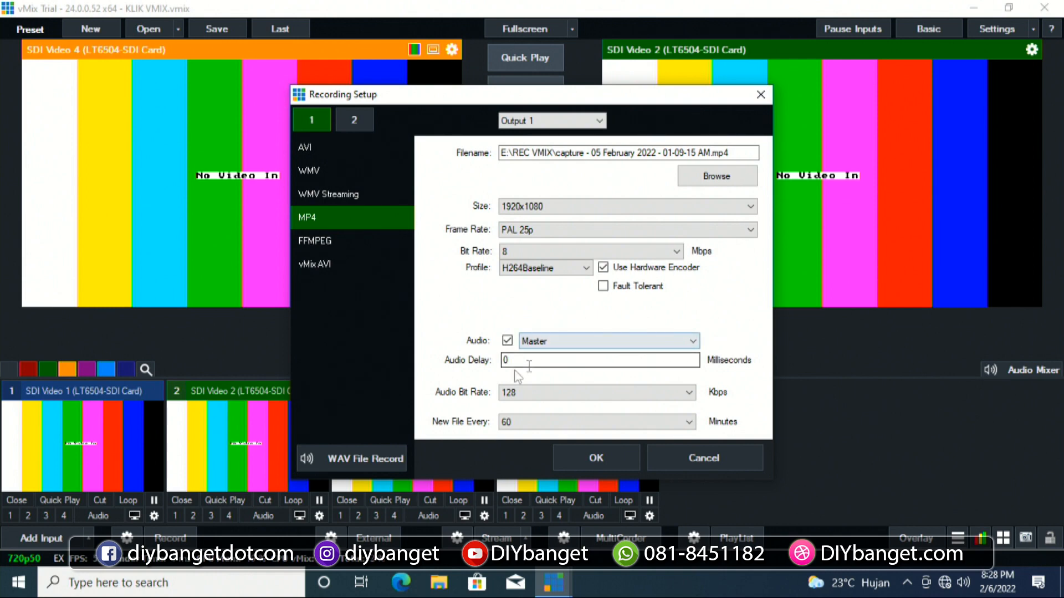
Recheck the MP4 recording's new-file interval options, keeping 60 minutes, and save the recording setup
left_click(583, 424)
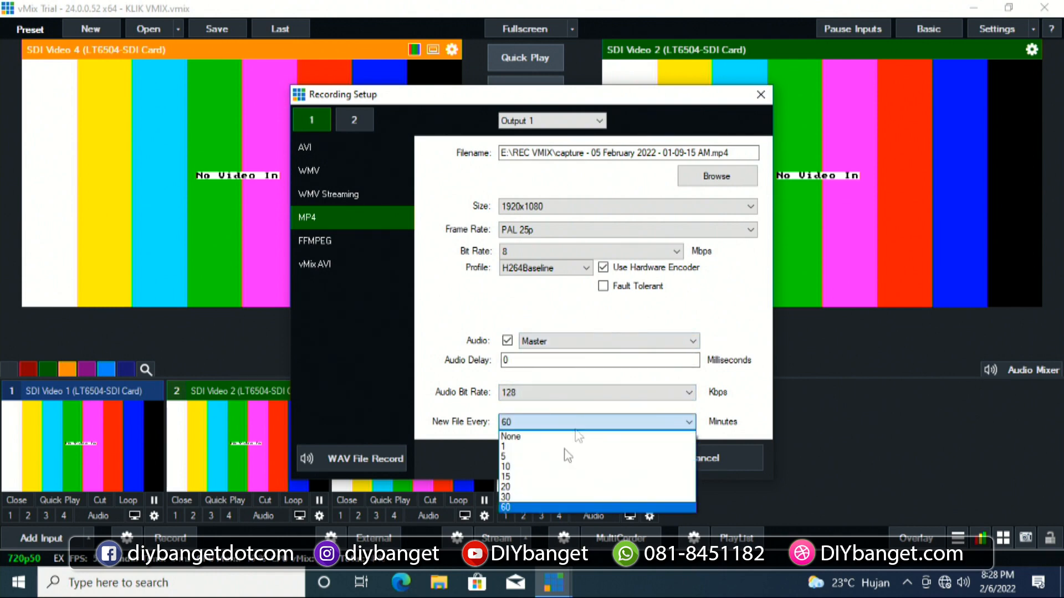
left_click(528, 506)
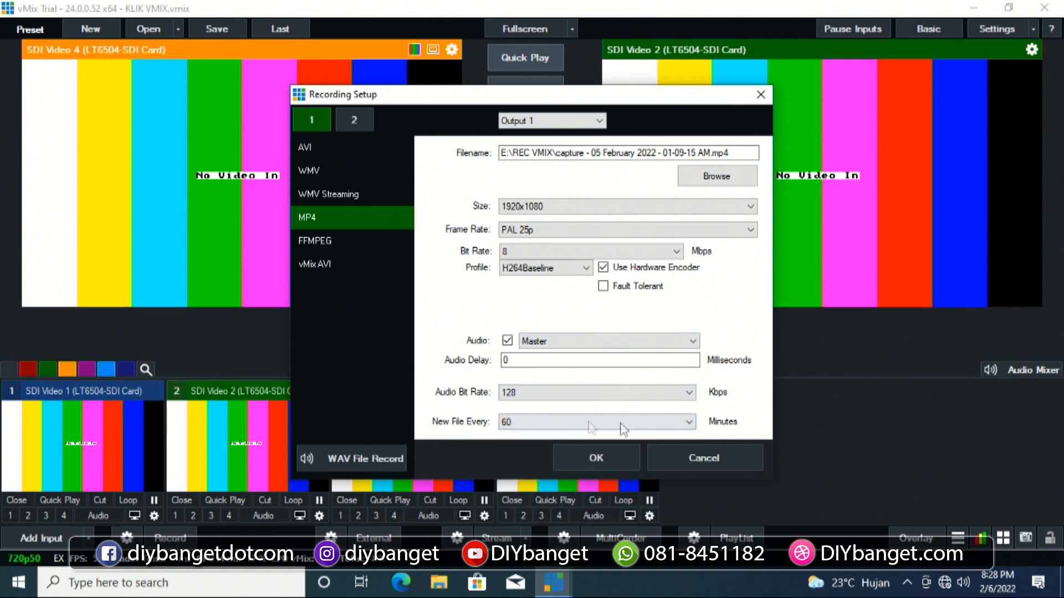
left_click(642, 426)
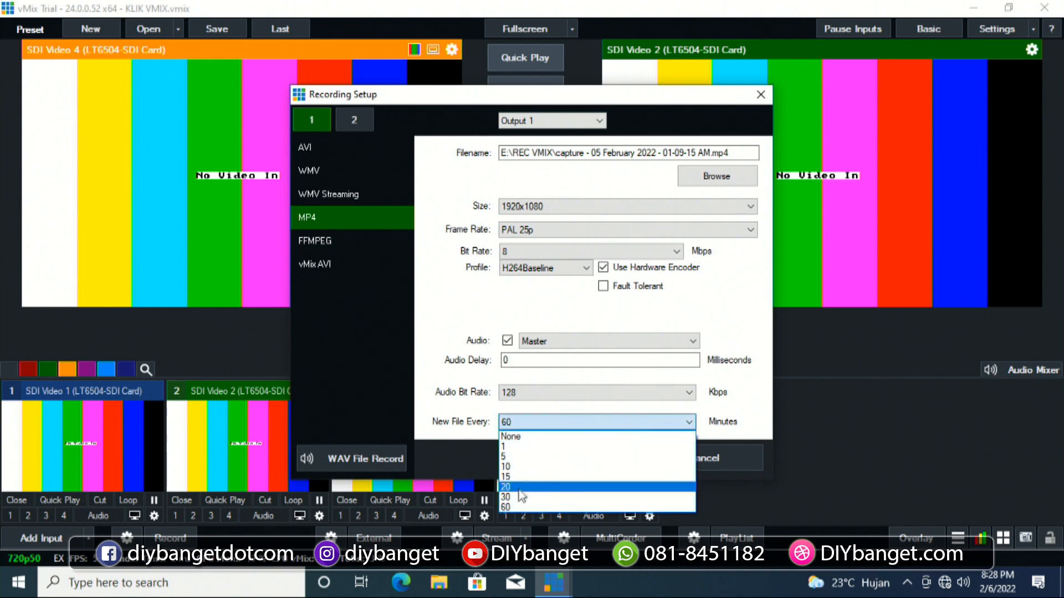
left_click(521, 504)
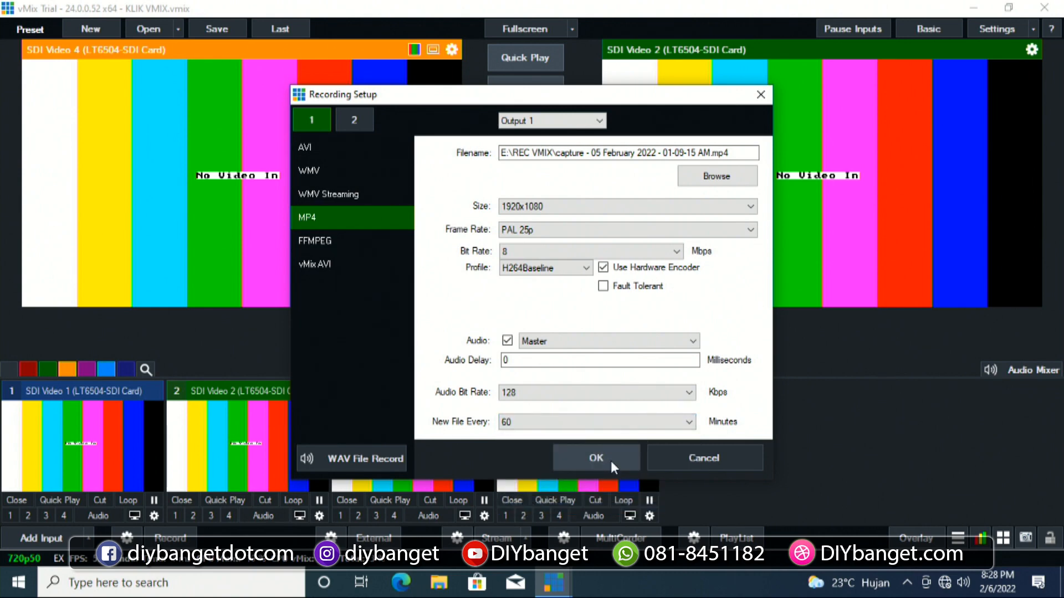
left_click(611, 461)
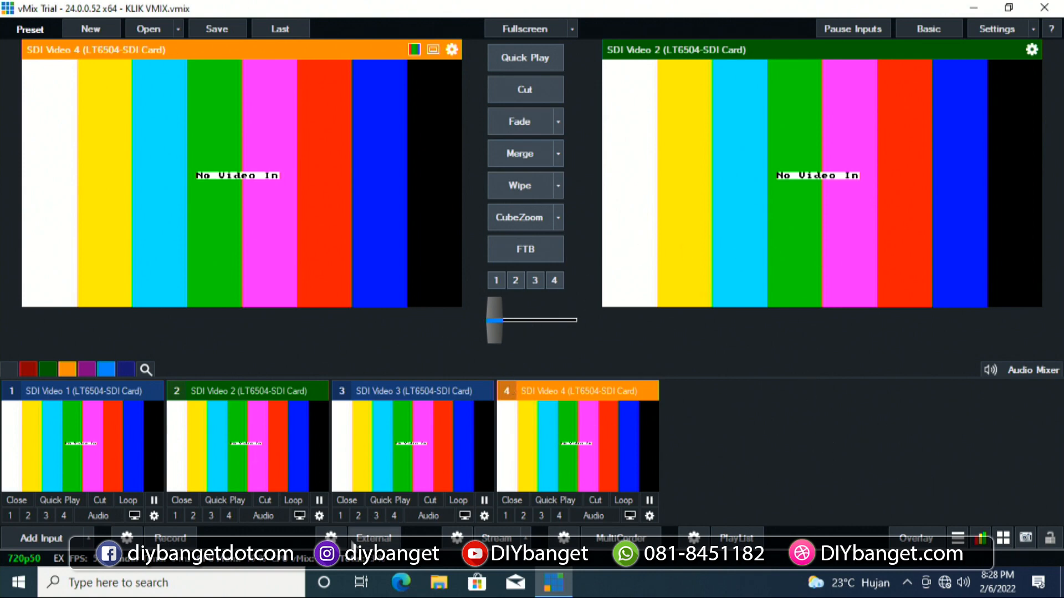
left_click(137, 542)
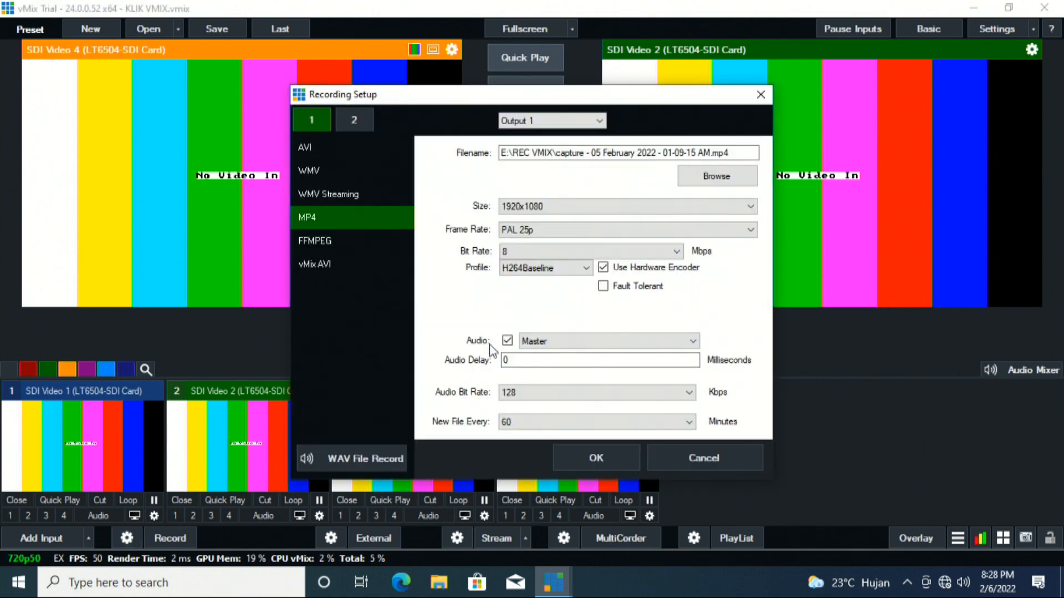
left_click(771, 102)
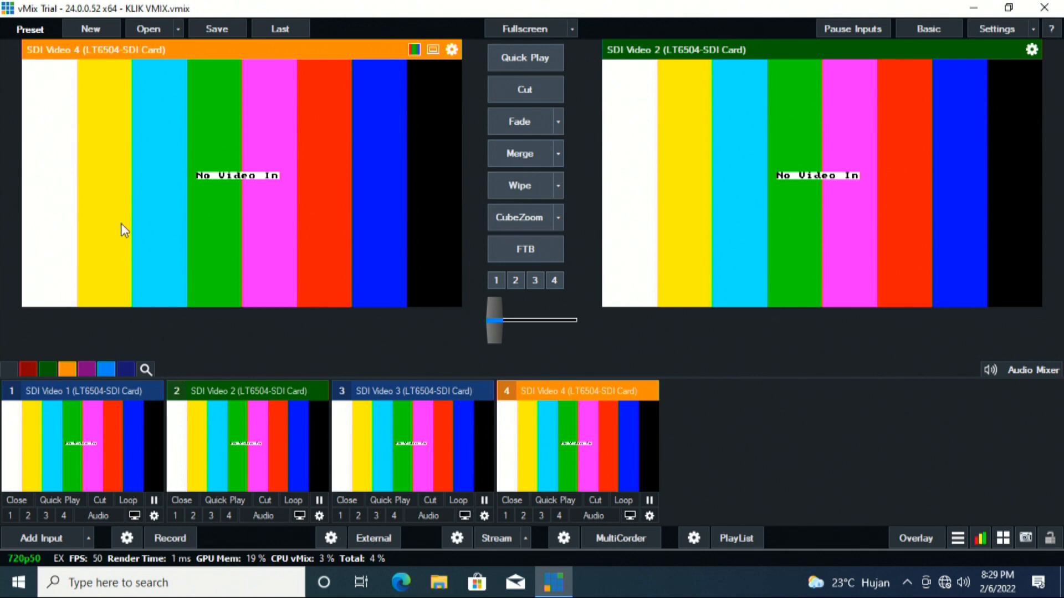
Record the program output for a few seconds and stop the recording
left_click(166, 538)
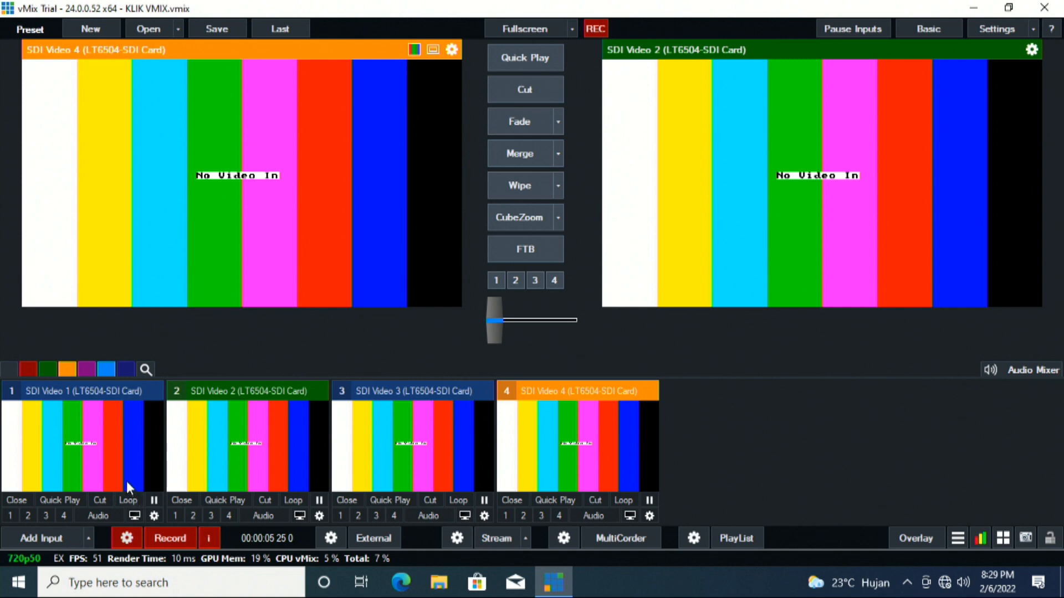
left_click(168, 539)
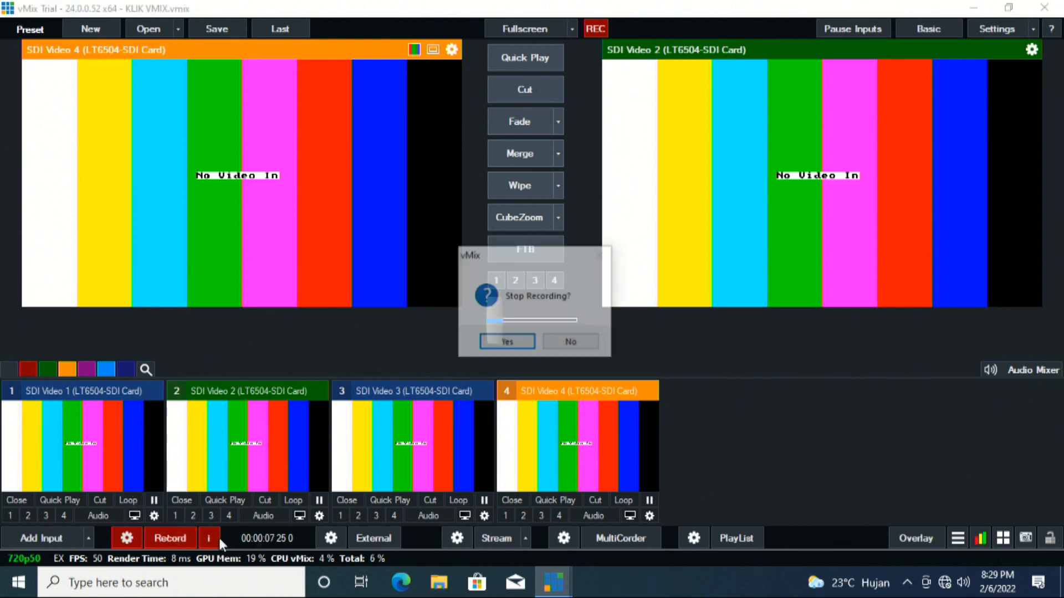
left_click(507, 343)
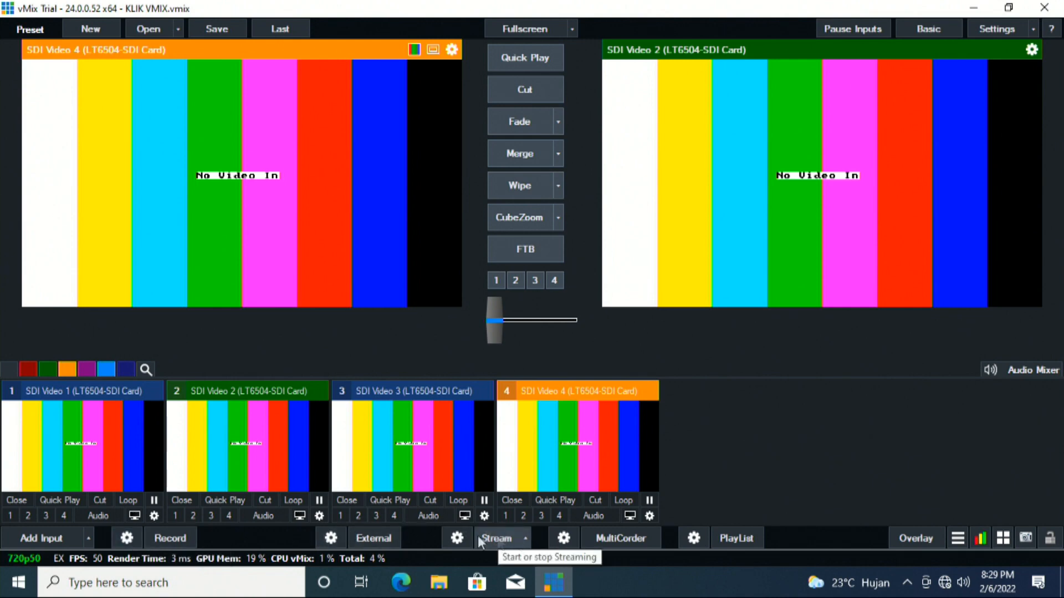
Open the streaming settings and compare the setups of streams 1, 2 and 3
left_click(458, 539)
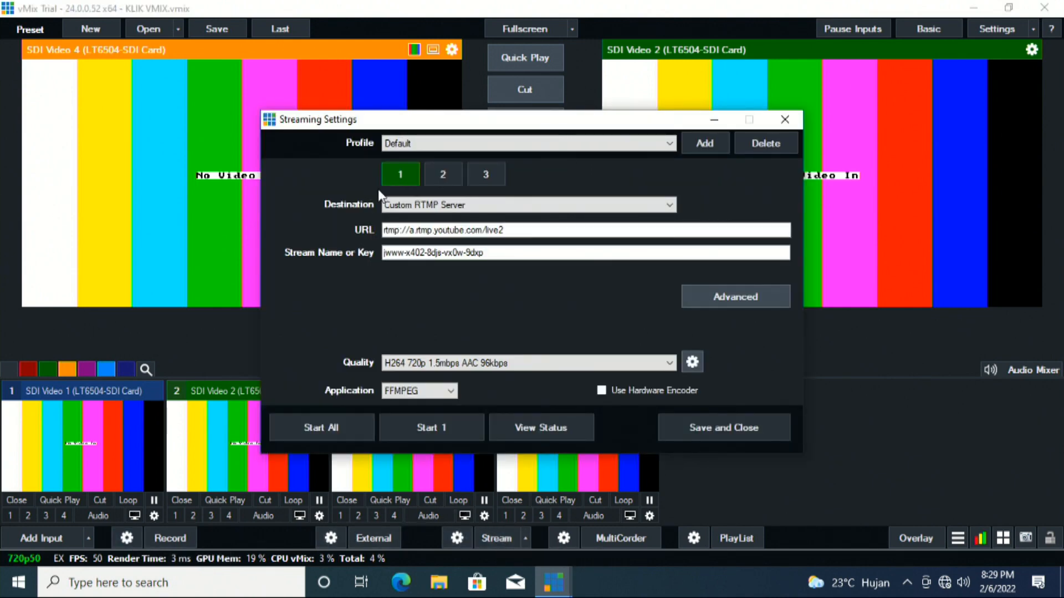
left_click(441, 175)
left_click(404, 174)
left_click(455, 174)
left_click(499, 174)
left_click(412, 174)
left_click(436, 173)
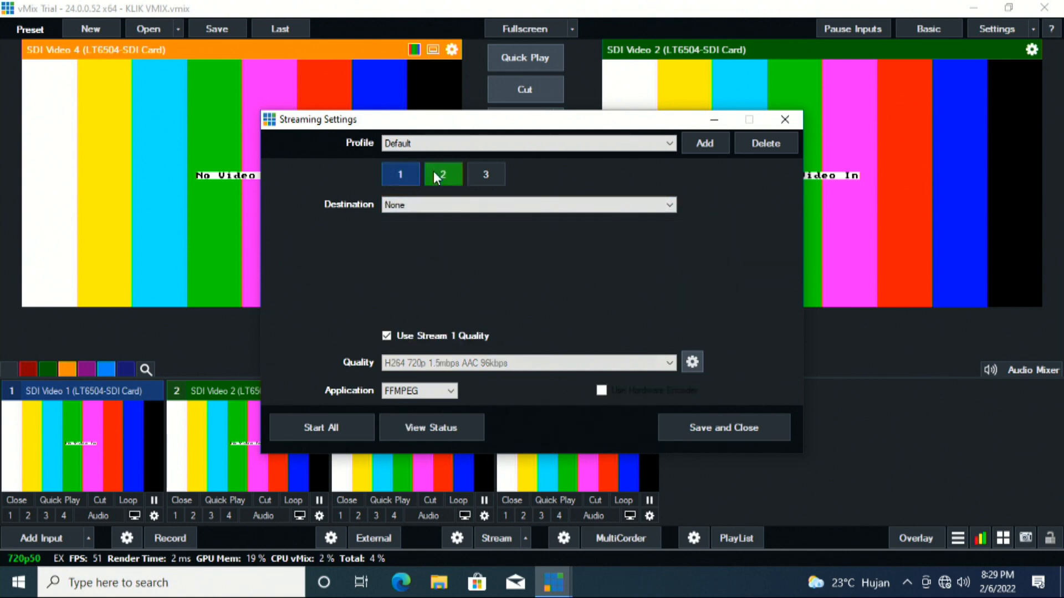
Check the destinations offered for stream 2, keeping None, and review the settings of the other two streams
left_click(484, 207)
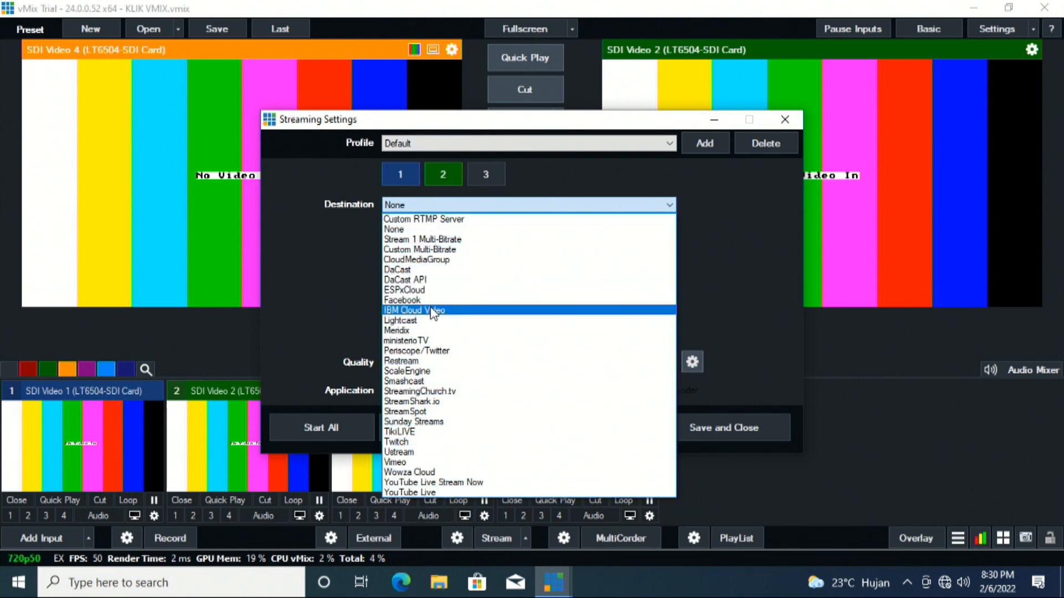
left_click(470, 229)
left_click(488, 173)
left_click(404, 176)
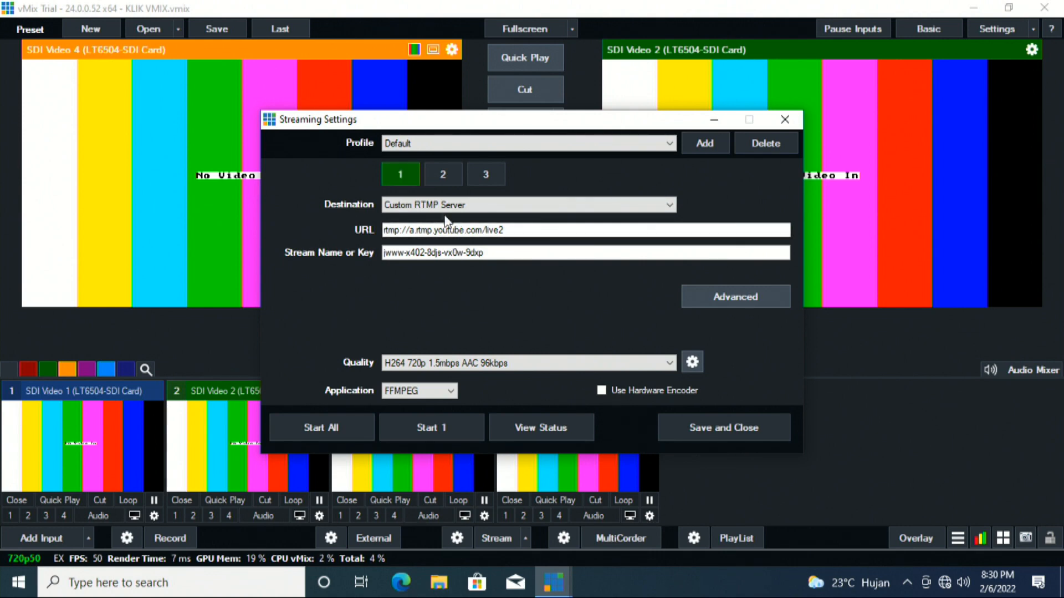
left_click(447, 180)
left_click(493, 174)
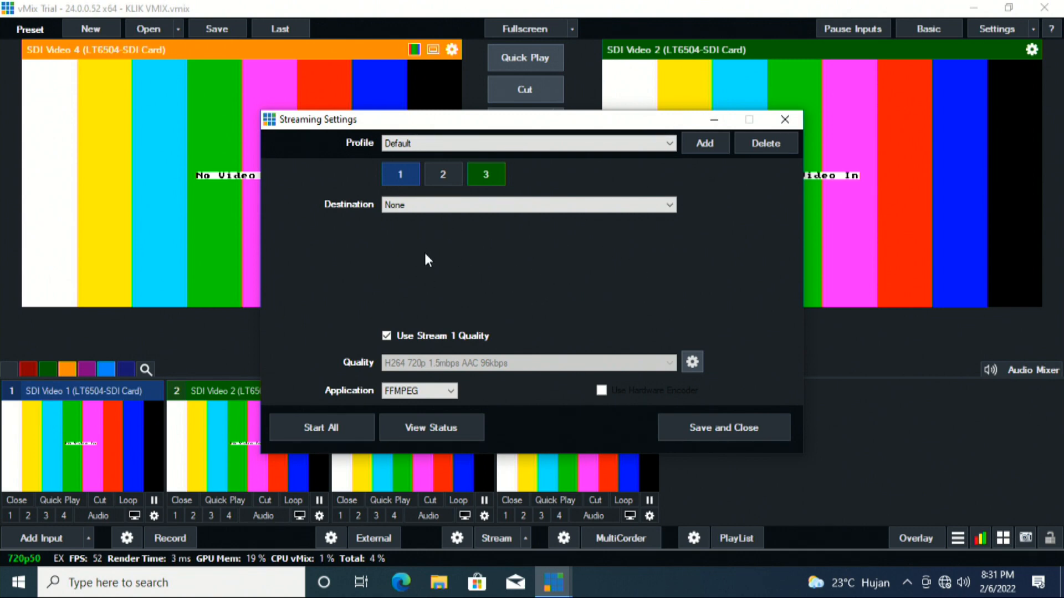
Return to stream 1 and check its destination options, keeping Custom RTMP Server
left_click(403, 178)
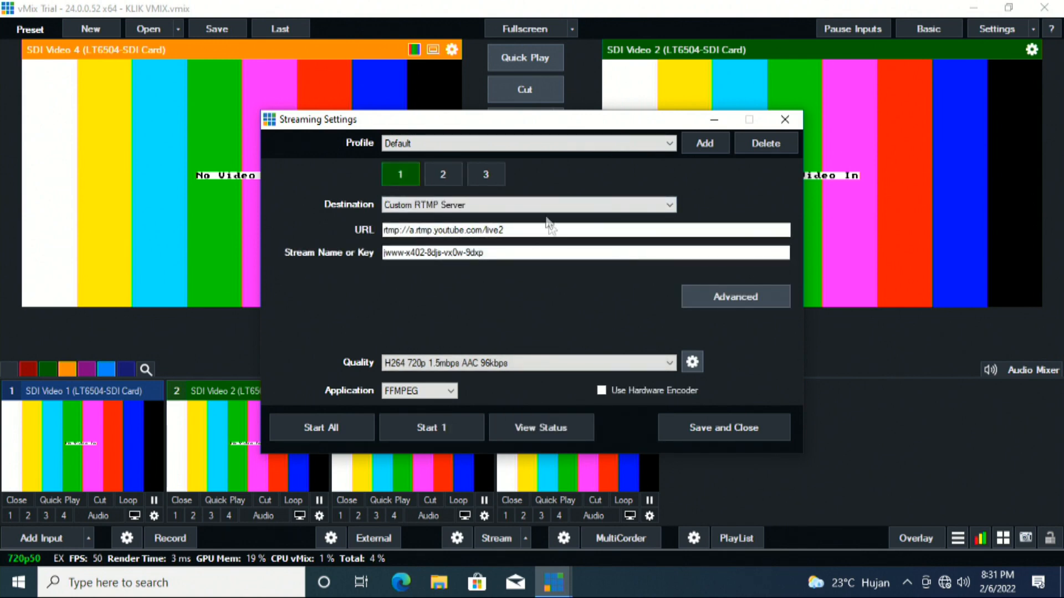
left_click(458, 207)
left_click(459, 207)
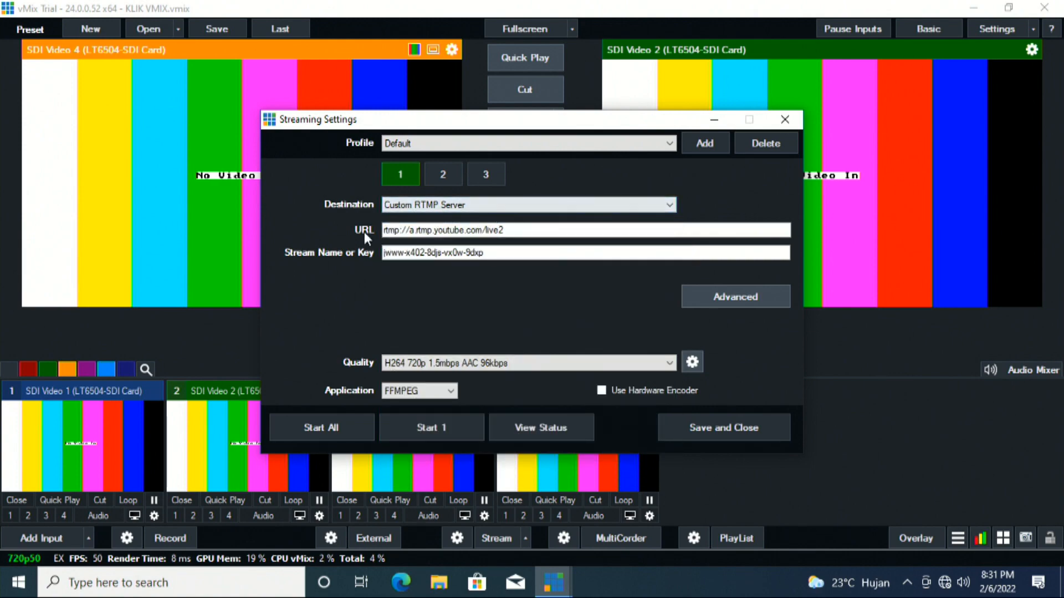
Minimize the vMix windows, switch to Microsoft Edge in a maximized window and search the web for youtube
left_click(973, 6)
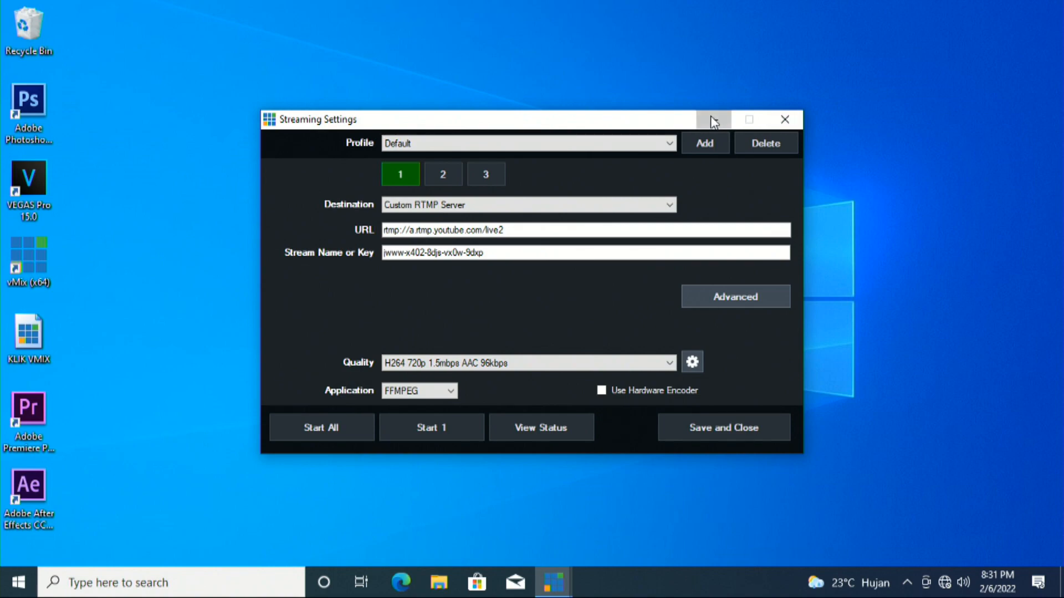
left_click(713, 121)
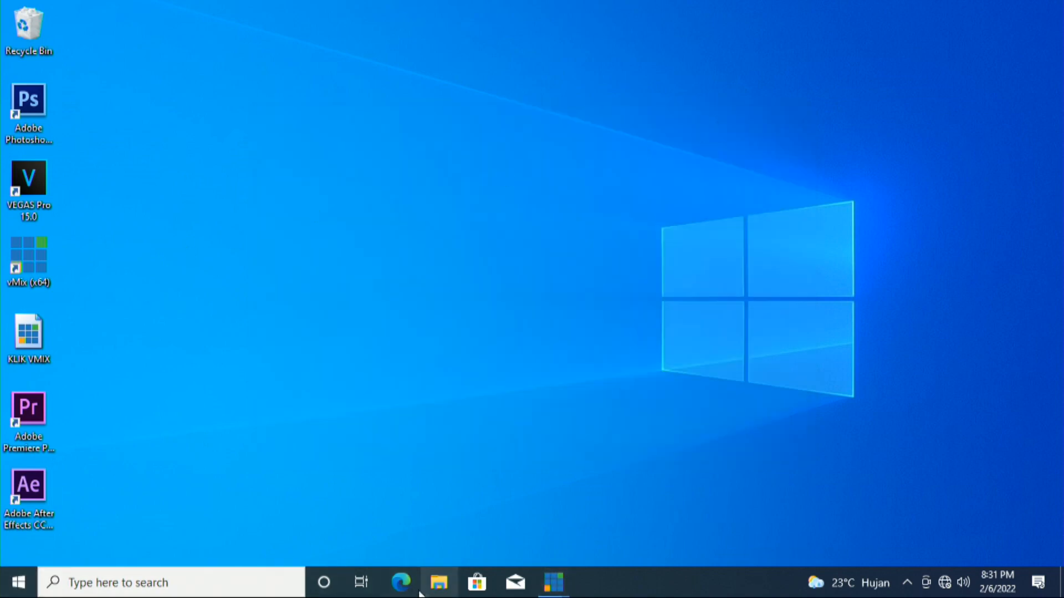
left_click(400, 581)
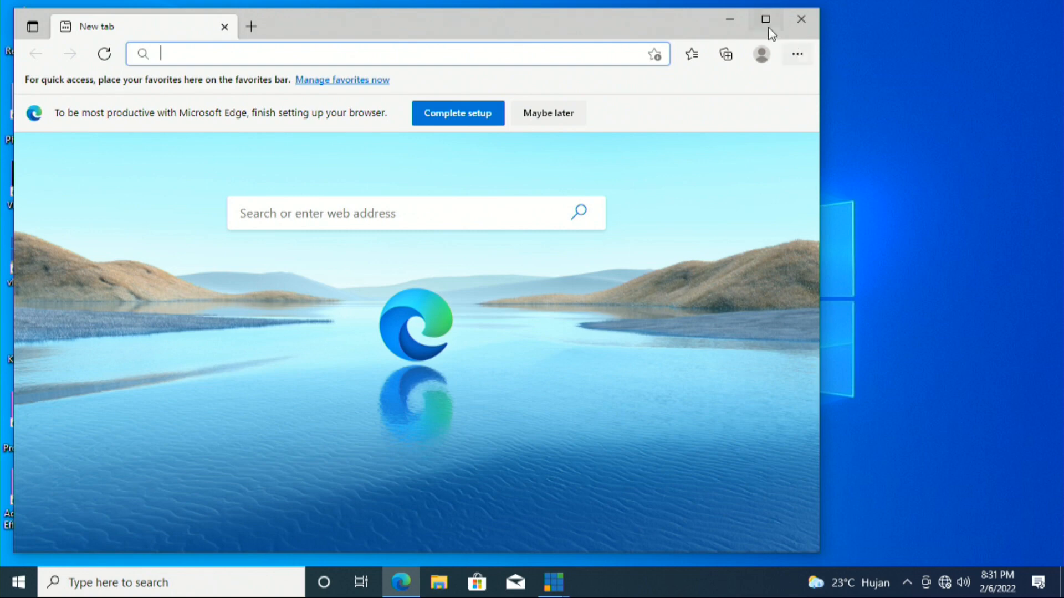
left_click(767, 24)
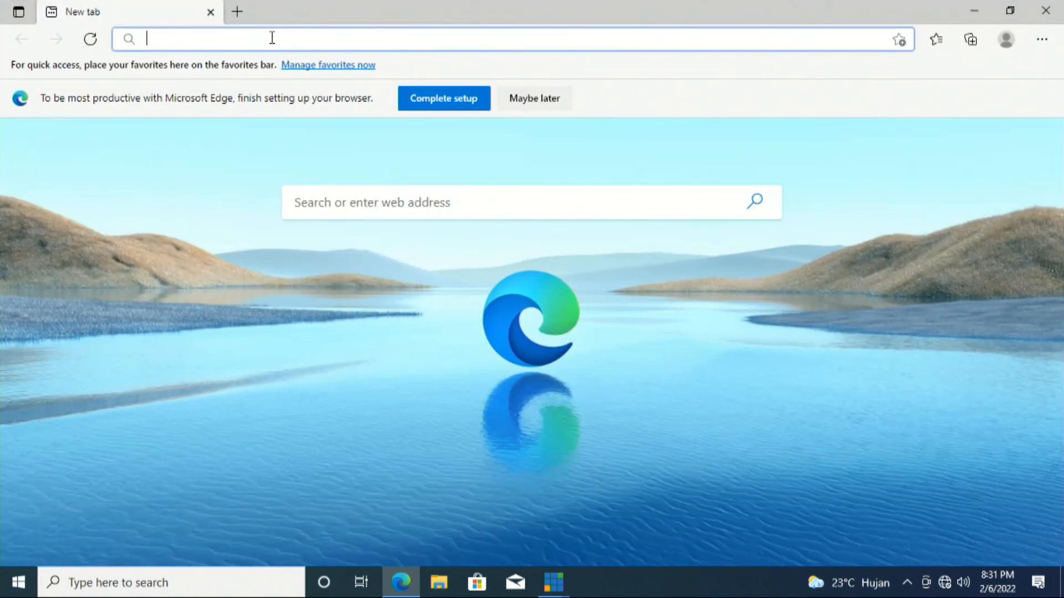
type("youtube")
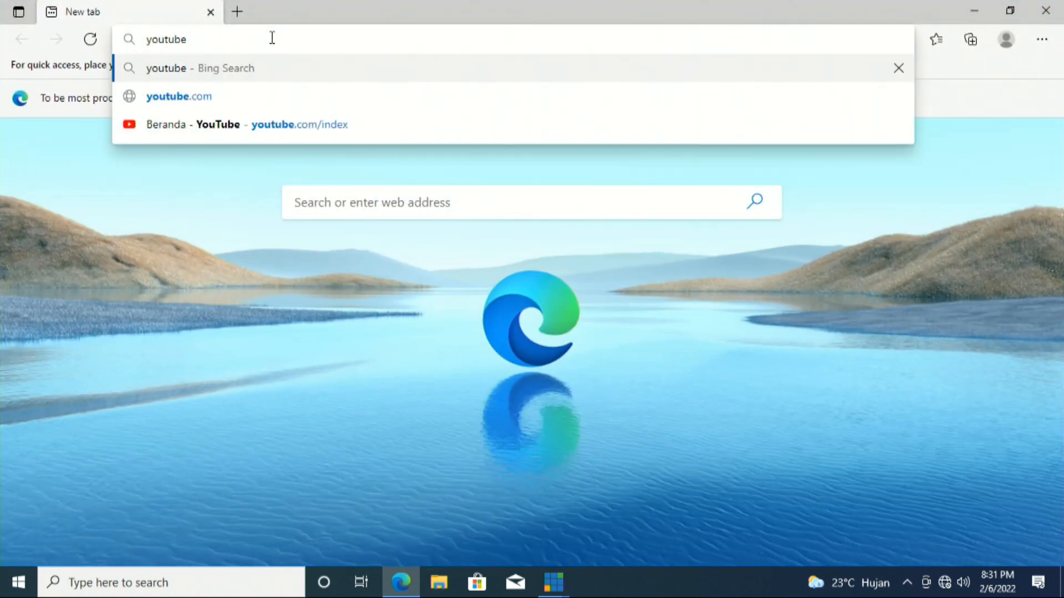
key("Return")
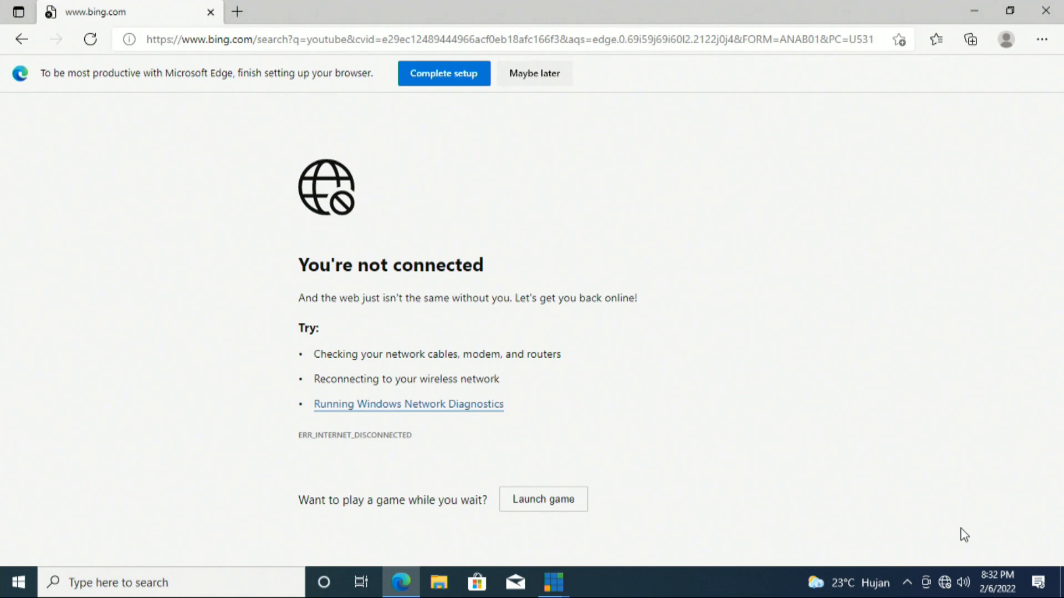
Connect the computer to the DIYbanget Wi-Fi network and return to the browser page
left_click(944, 583)
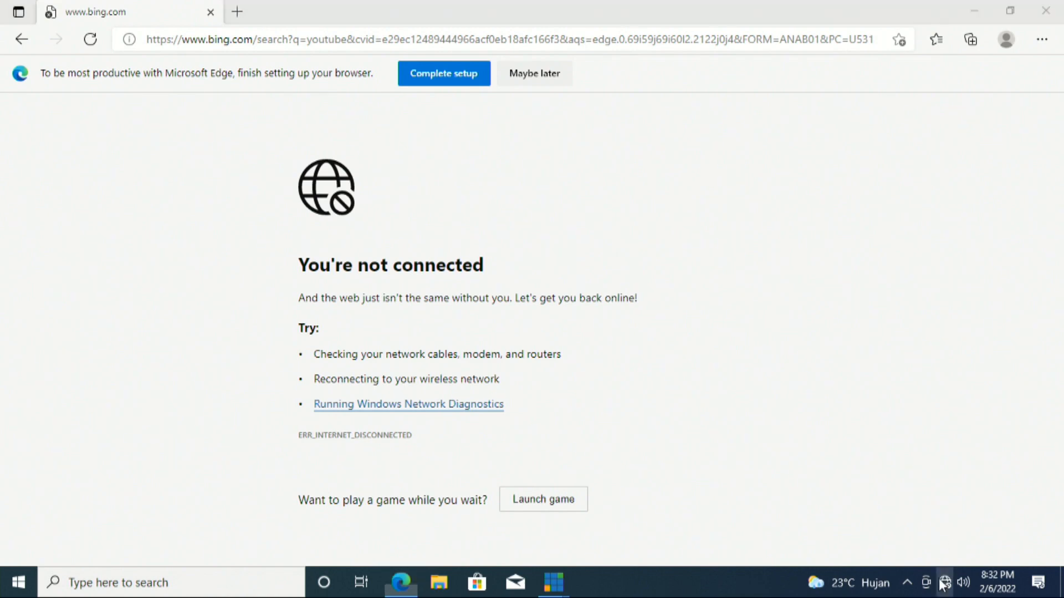
left_click(863, 141)
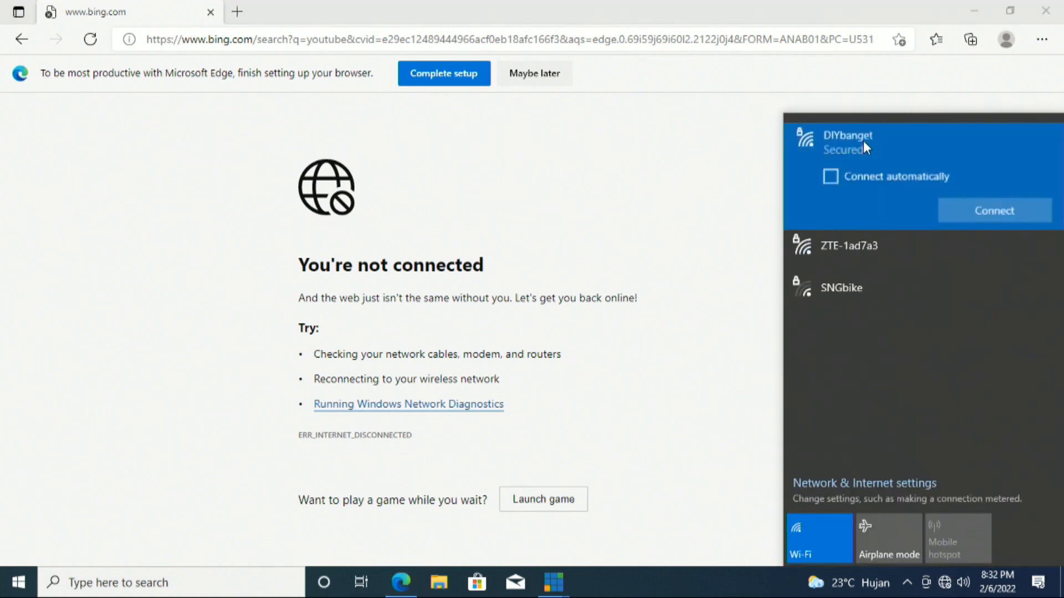
left_click(911, 178)
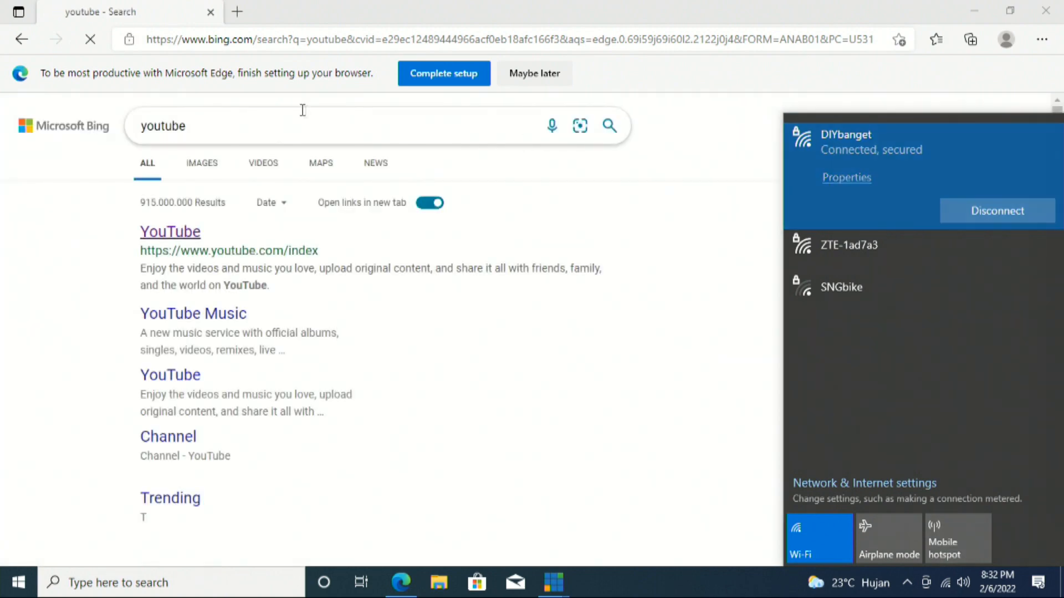
left_click(62, 168)
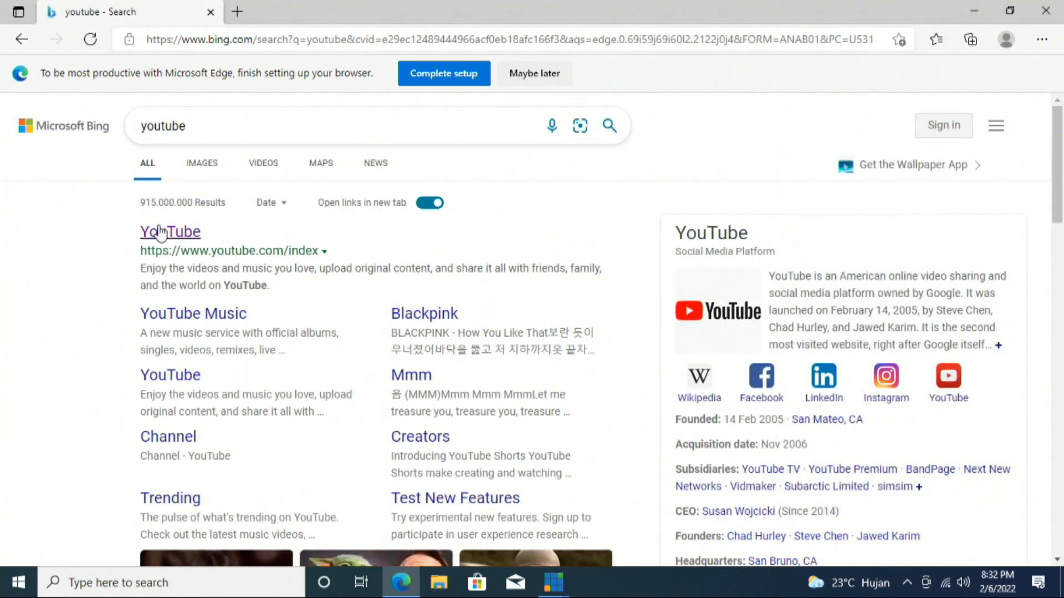
Search for test speed in a new browser tab and look through the results for an internet speed test
left_click(236, 13)
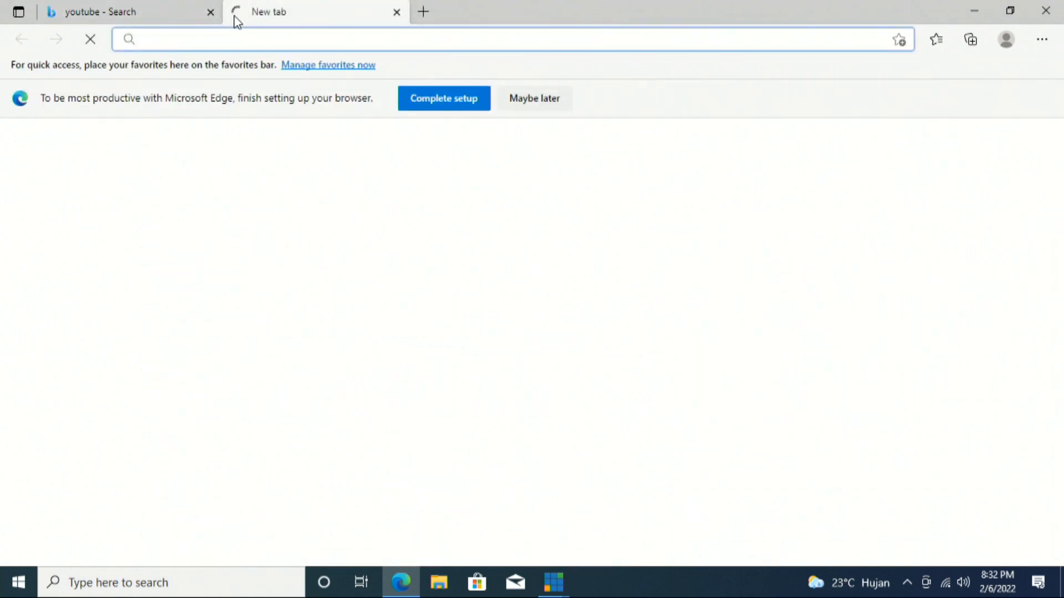
type("tes")
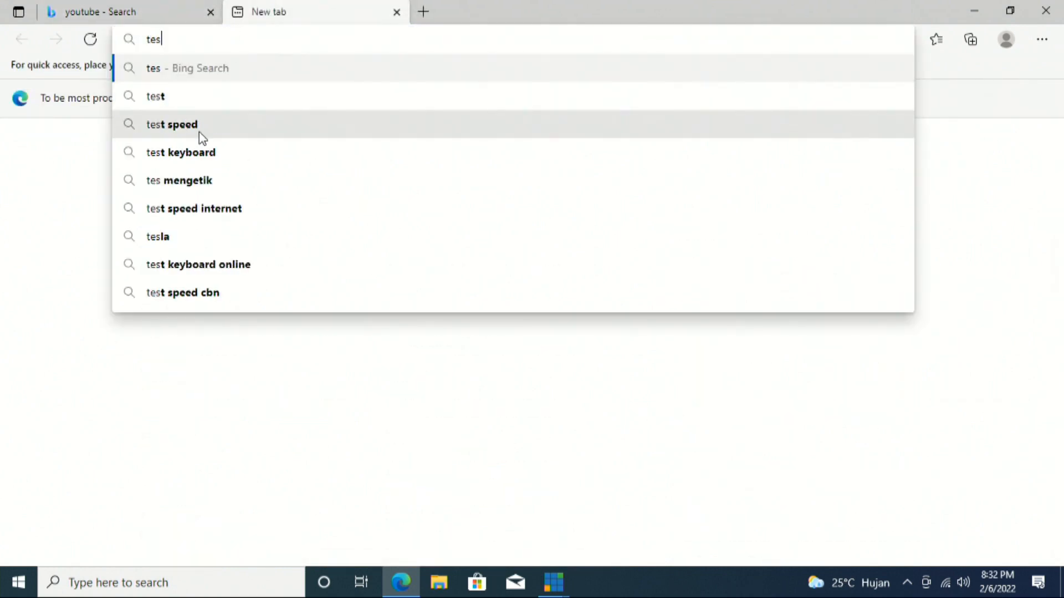
left_click(196, 124)
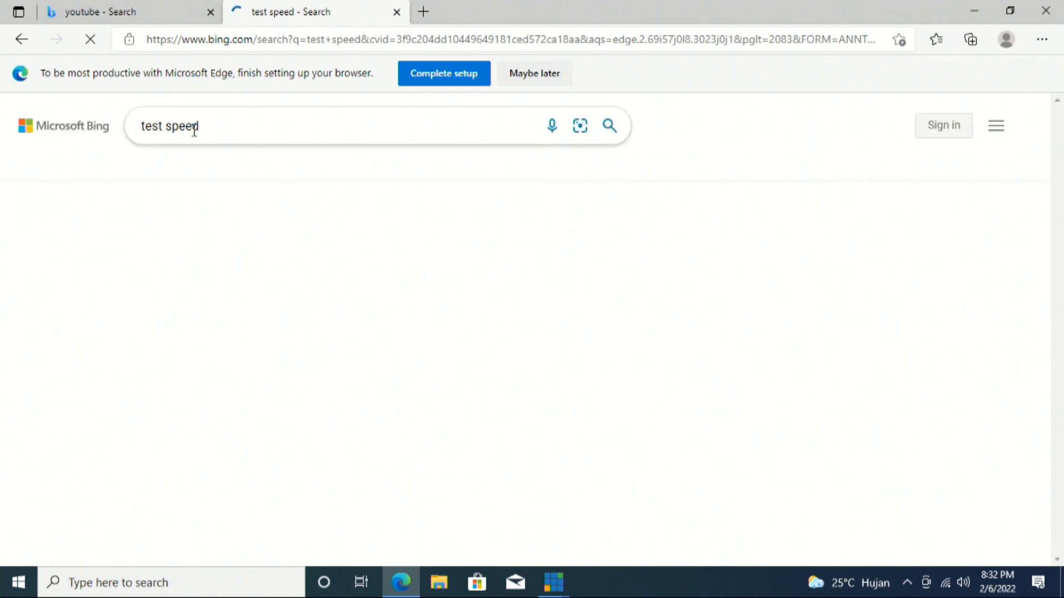
scroll(357, 294, "down", 3)
scroll(357, 296, "down", 4)
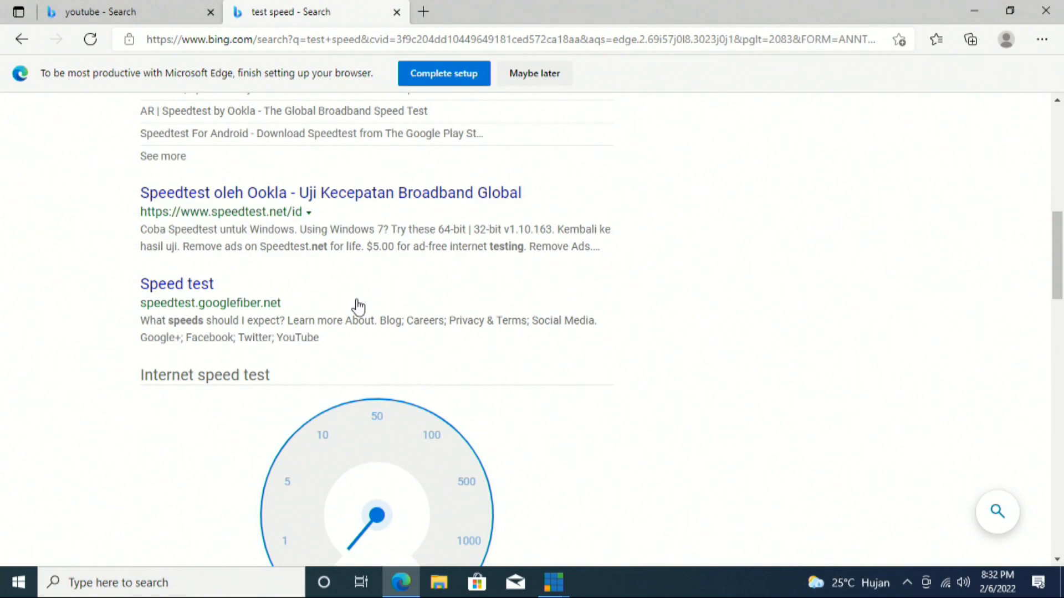
scroll(357, 302, "down", 6)
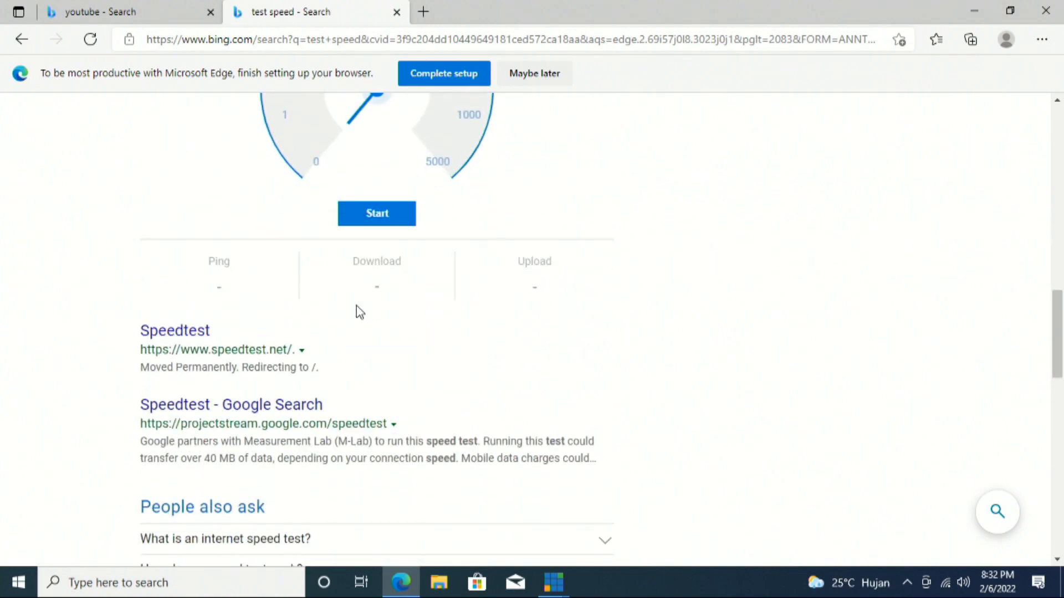
scroll(357, 306, "up", 15)
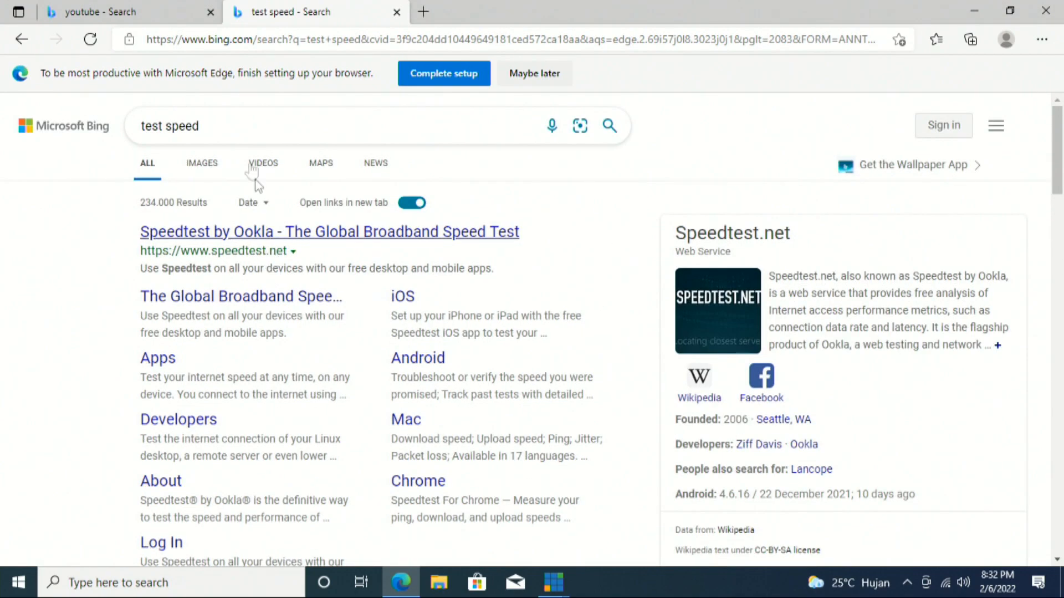
Search for test speed cbn internet and open the Cyberindo Aditama Speedtest page from the results
left_click(241, 112)
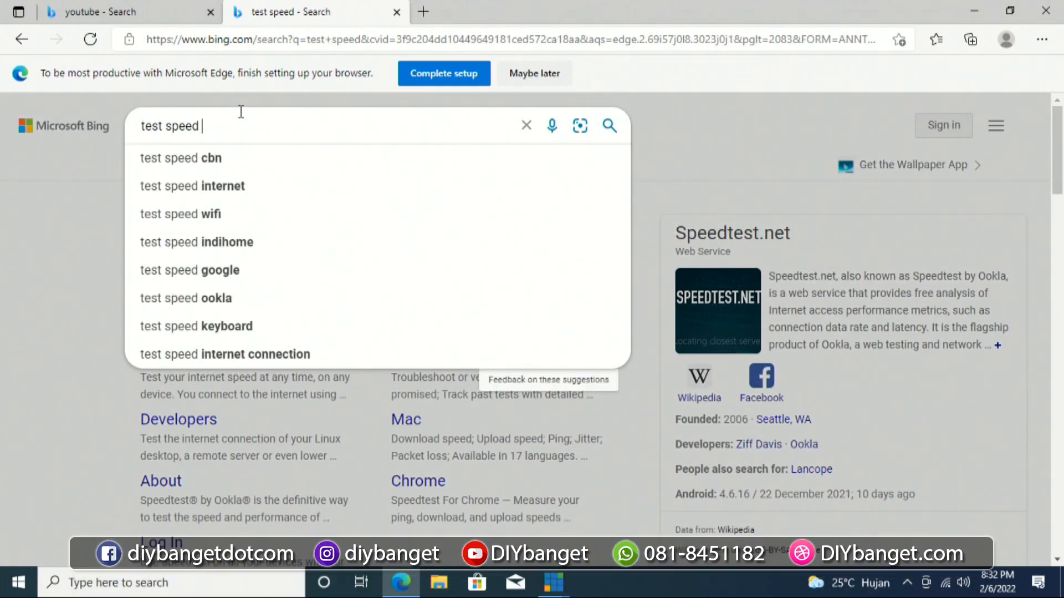
type("cbn")
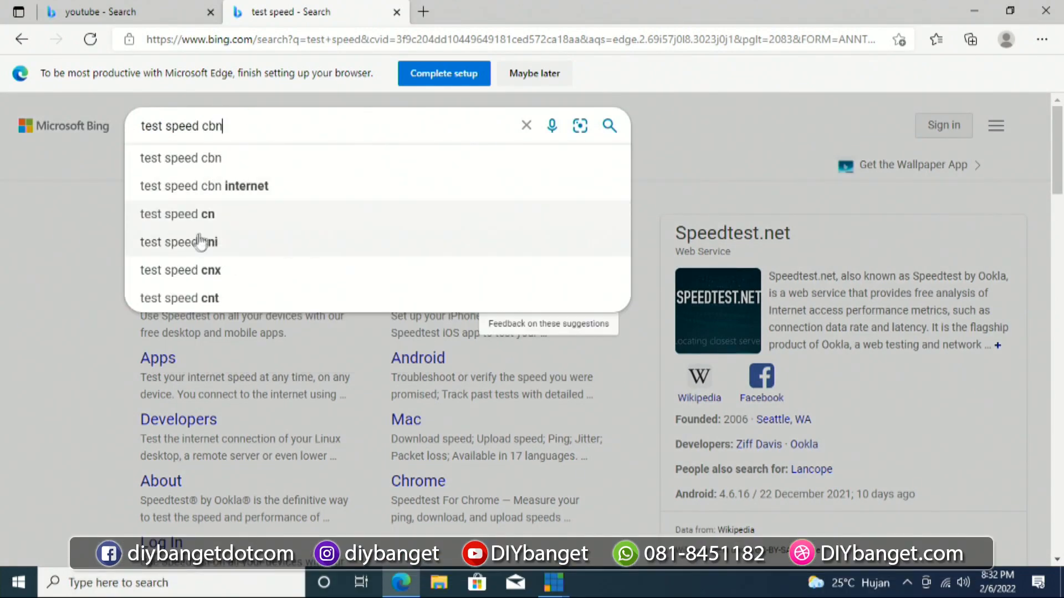
left_click(177, 189)
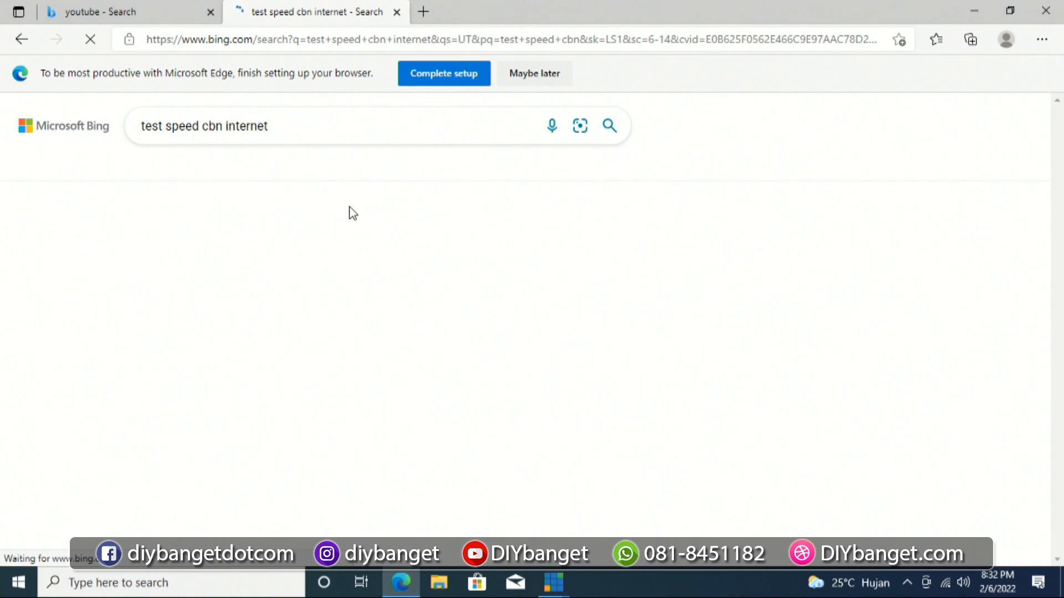
scroll(350, 212, "down", 8)
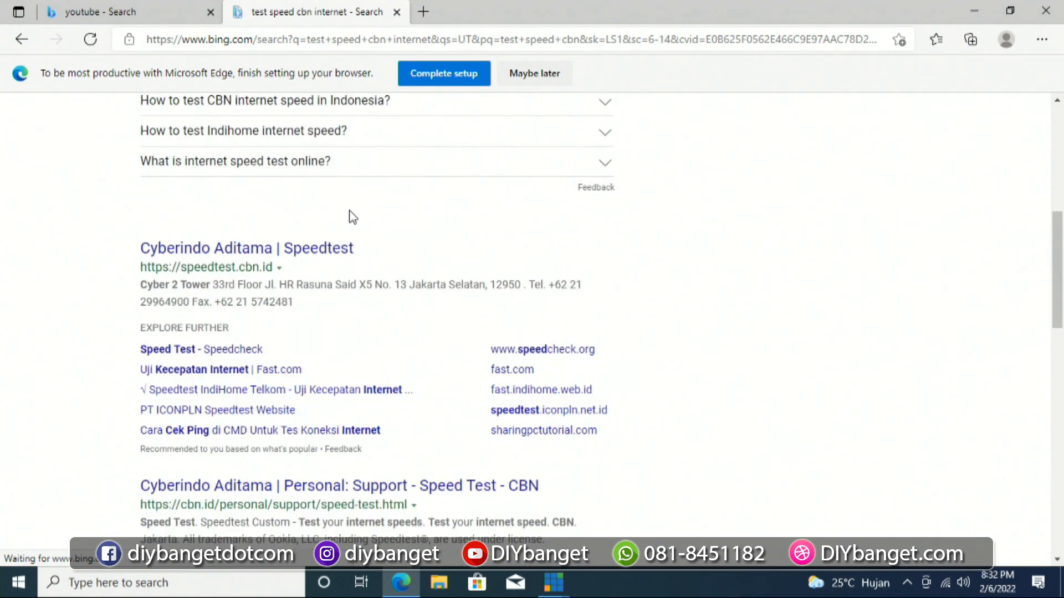
left_click(276, 248)
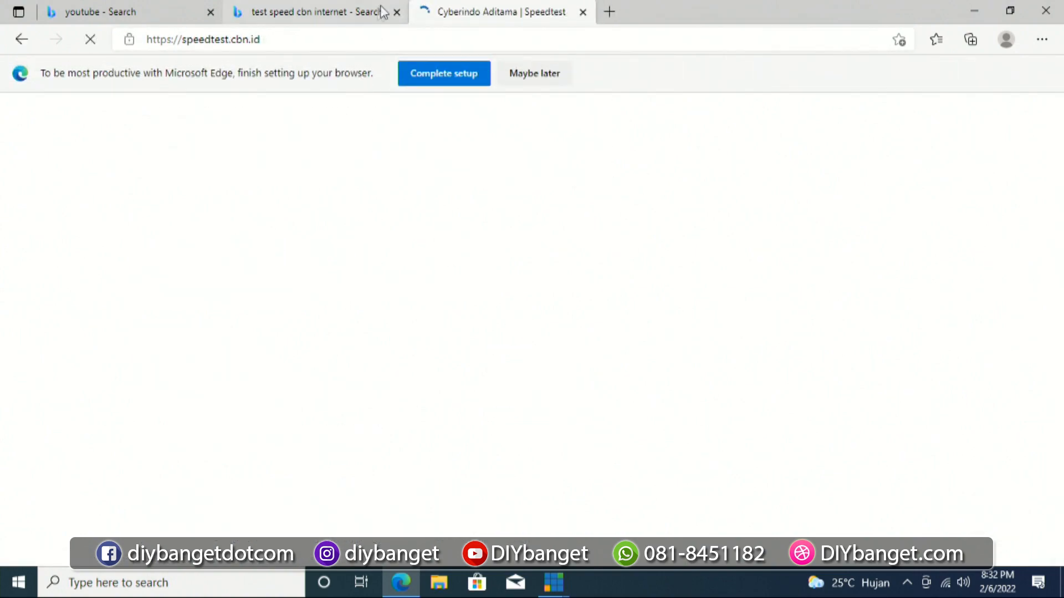
Close the speed test search results page and postpone the browser's setup prompt
left_click(397, 18)
left_click(396, 12)
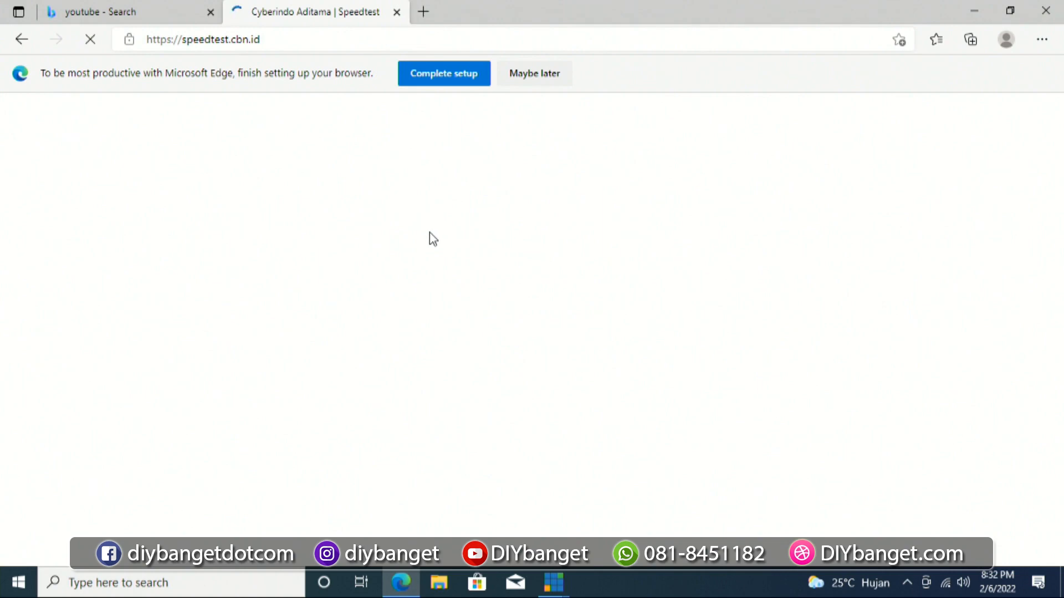
left_click(529, 80)
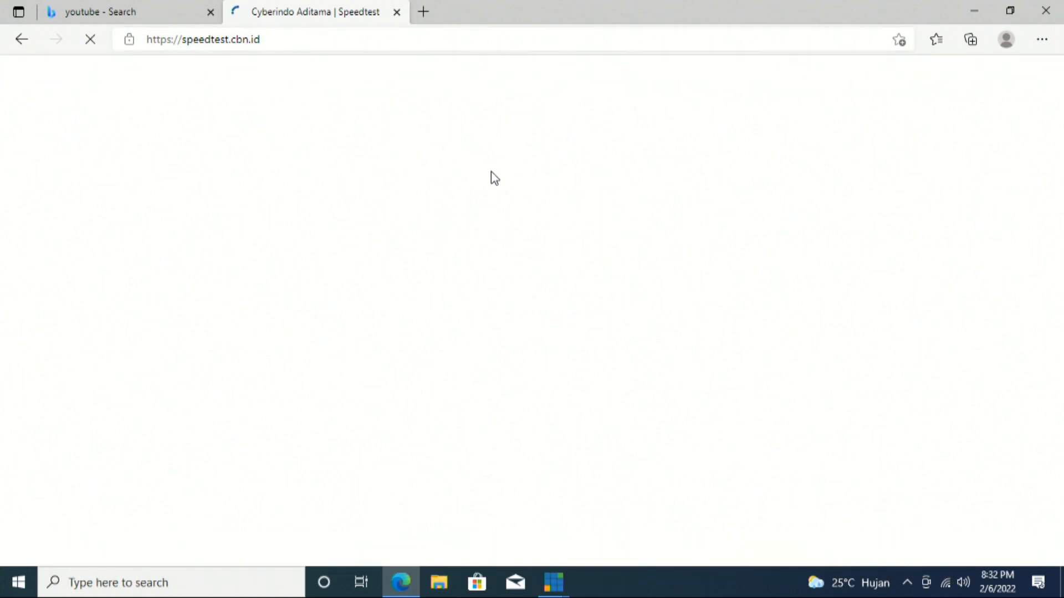
Repeat the web search for youtube, open the YouTube site from the results and close the search page
left_click(119, 11)
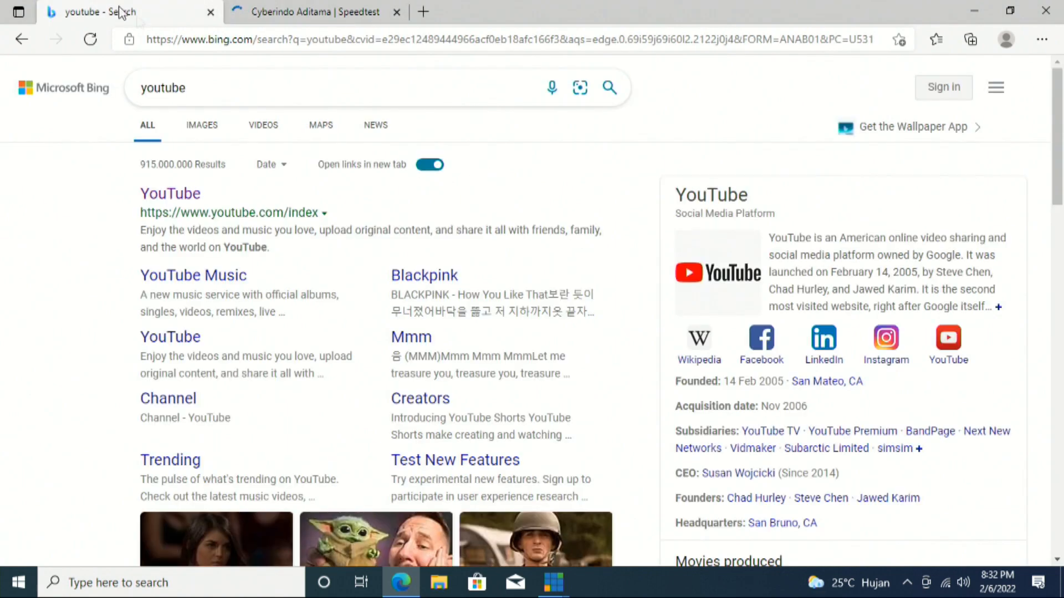
left_click(252, 34)
type("youtube")
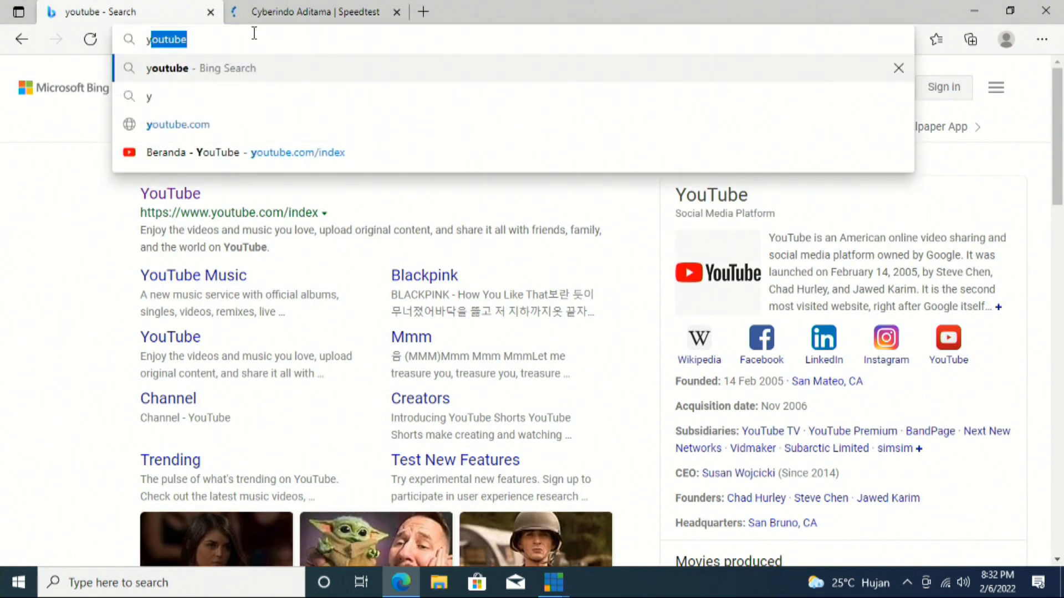
left_click(238, 67)
left_click(280, 12)
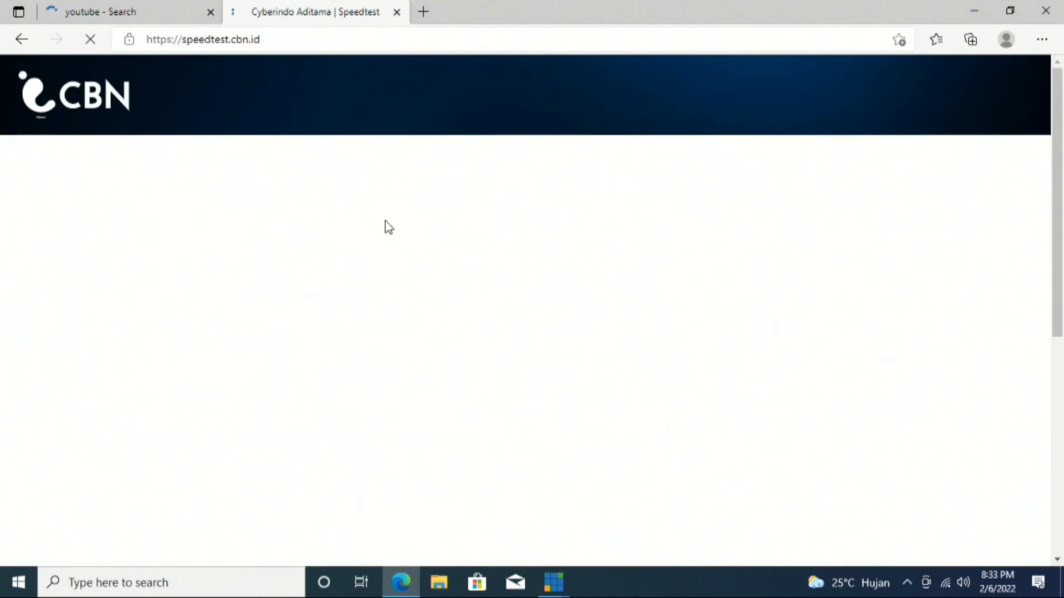
left_click(126, 14)
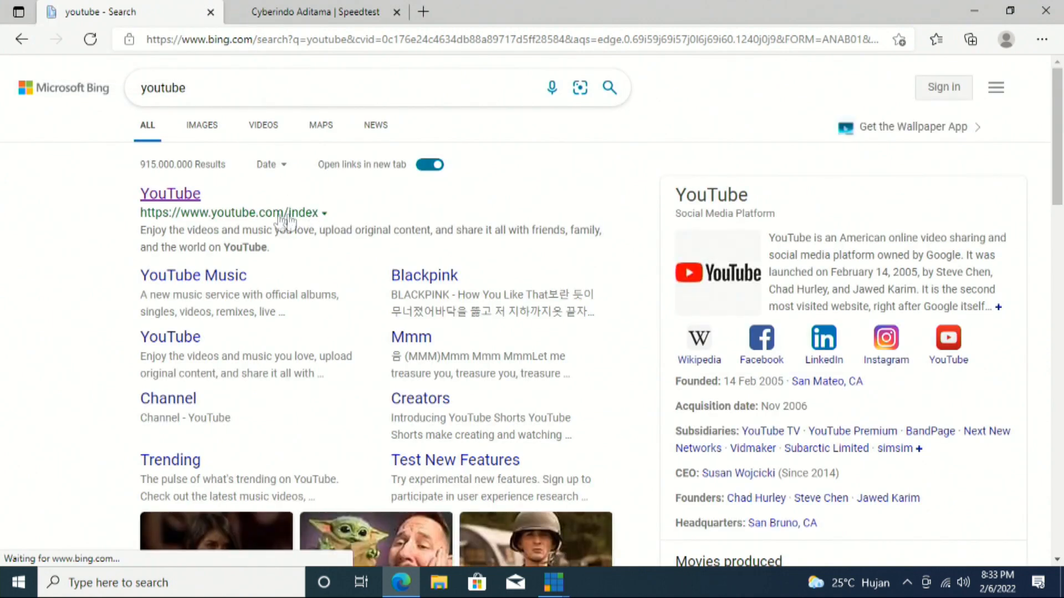
left_click(188, 194)
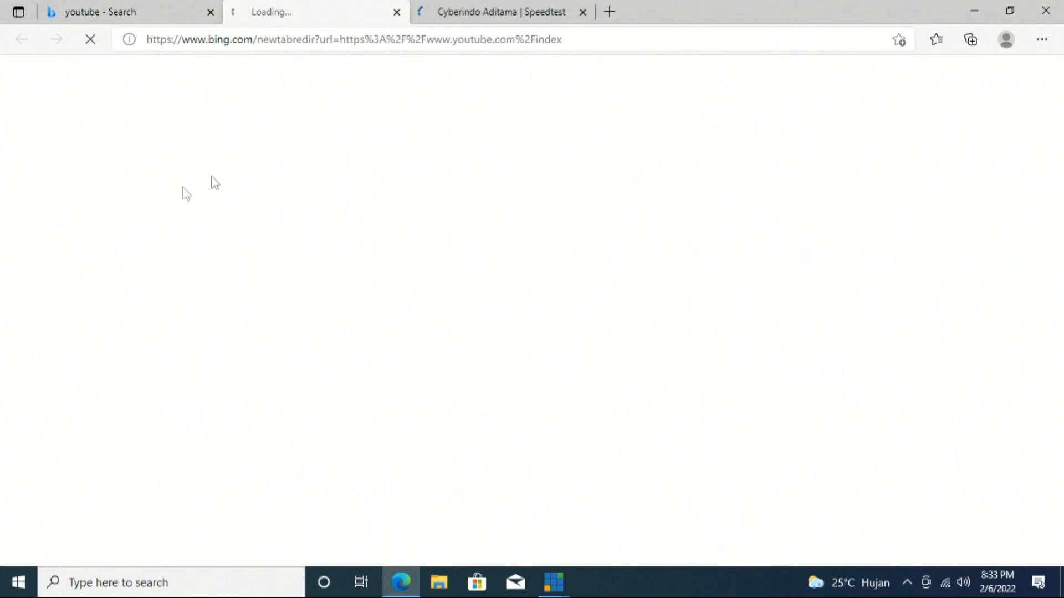
left_click(211, 12)
Run the internet speed test on the CBN speed test page
left_click(347, 13)
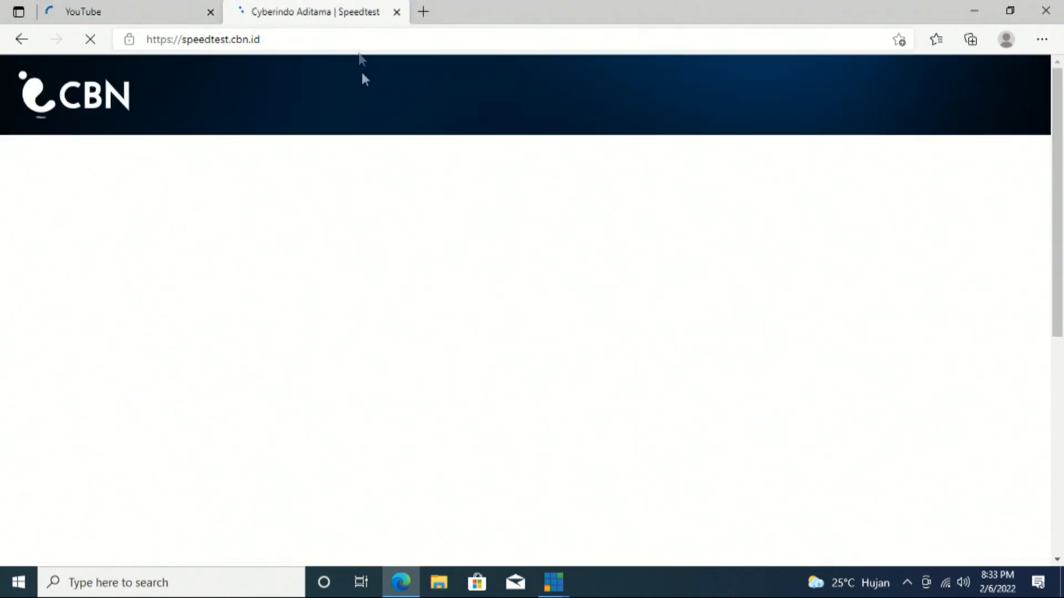
left_click(145, 14)
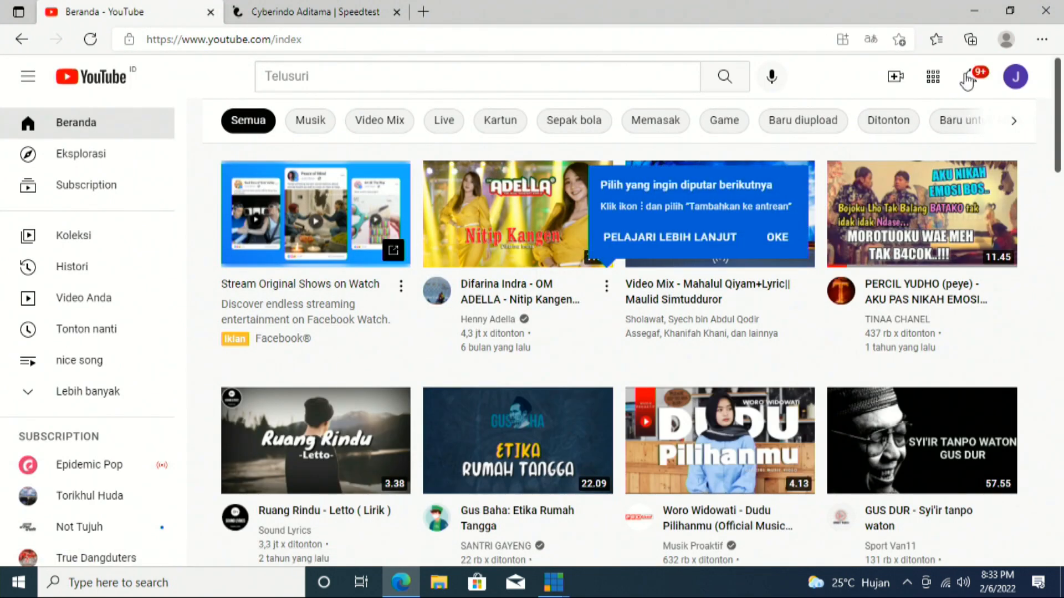
left_click(336, 6)
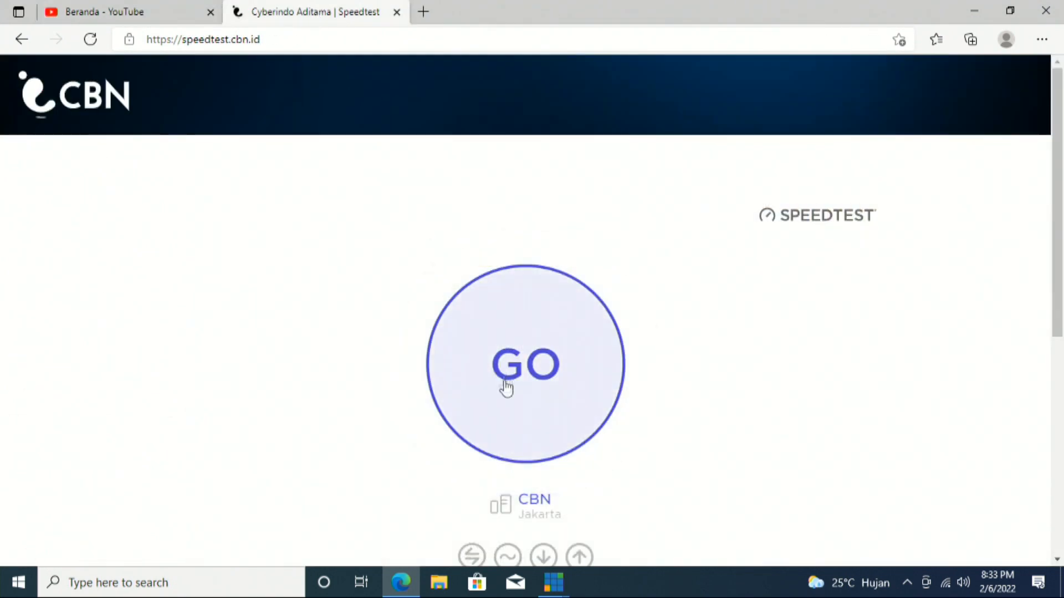
left_click(537, 372)
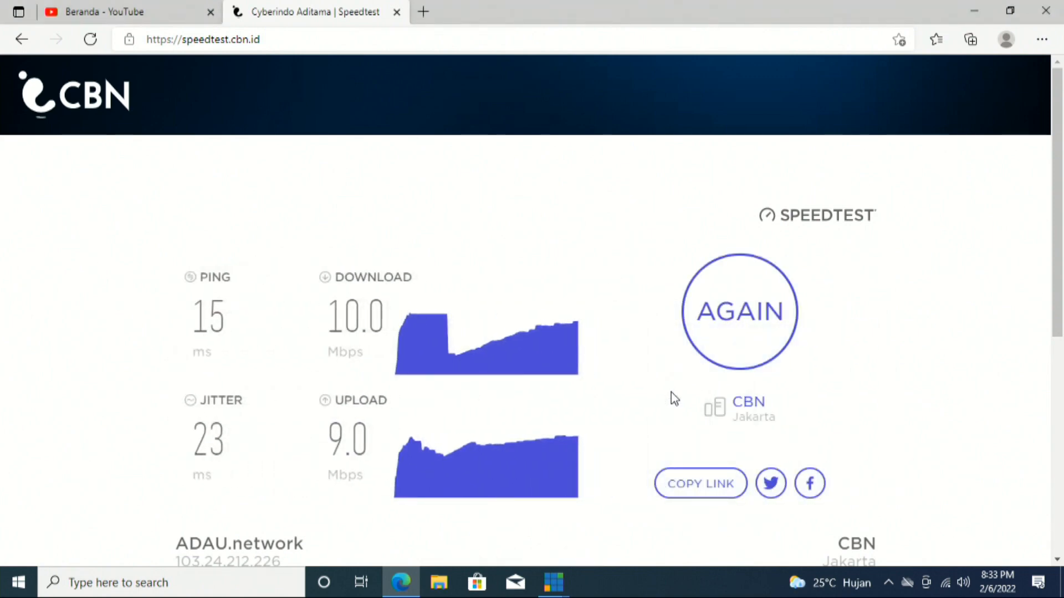
Return to YouTube, check the signed-in account and open the live streaming setup in YouTube Studio
left_click(145, 3)
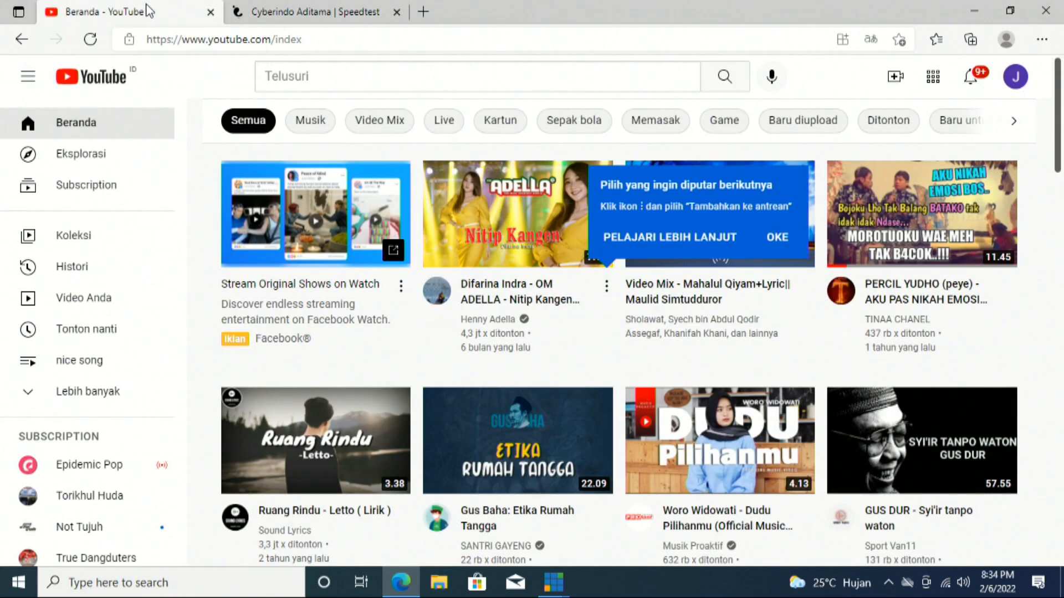
left_click(1016, 79)
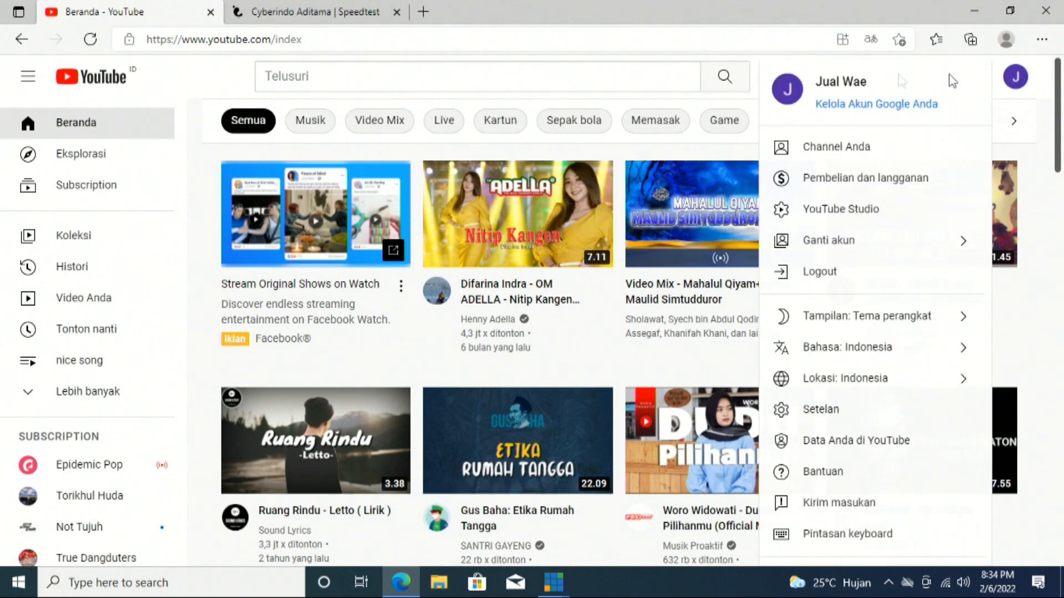
left_click(687, 108)
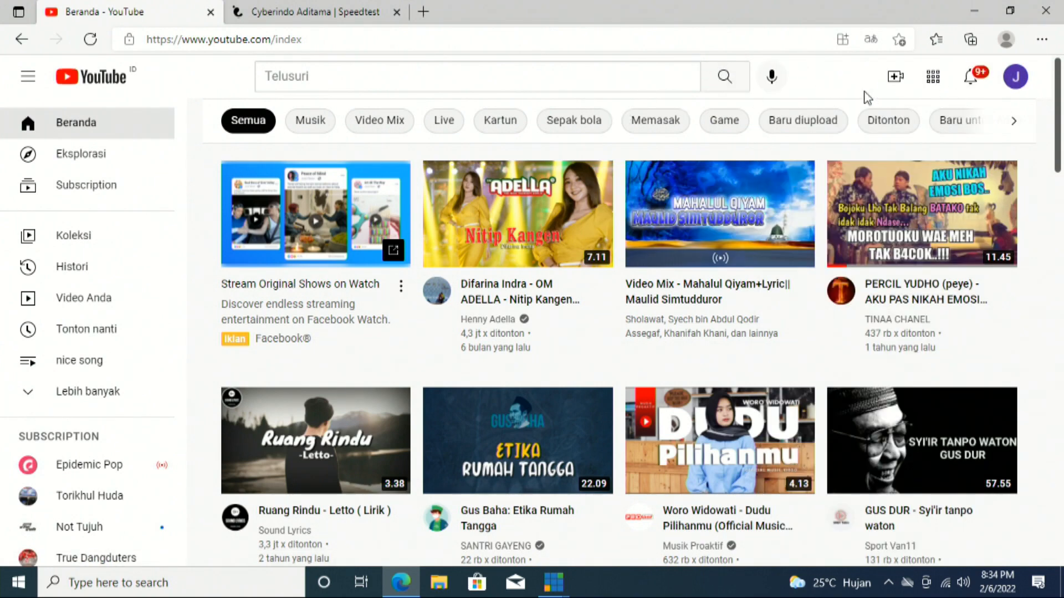
left_click(896, 78)
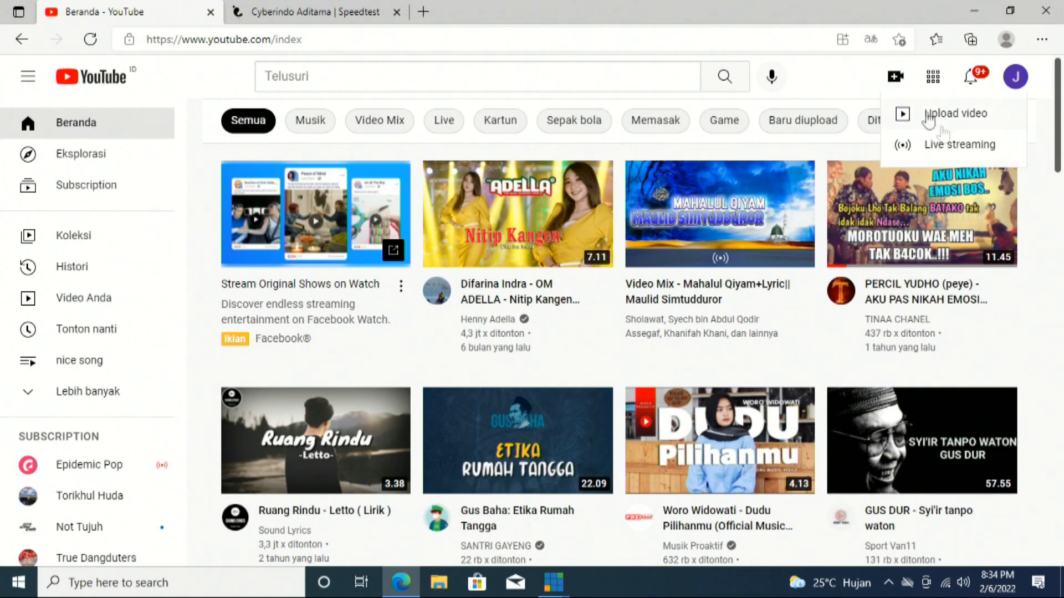
left_click(953, 146)
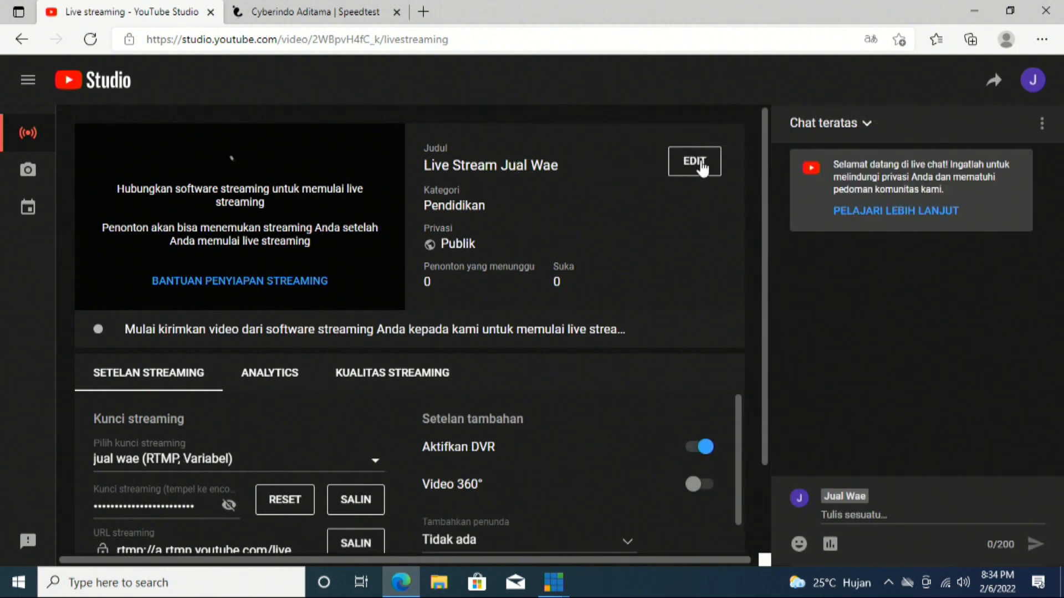
Edit the live stream's settings and replace its title with "tes vmix portable diybanget"
left_click(699, 161)
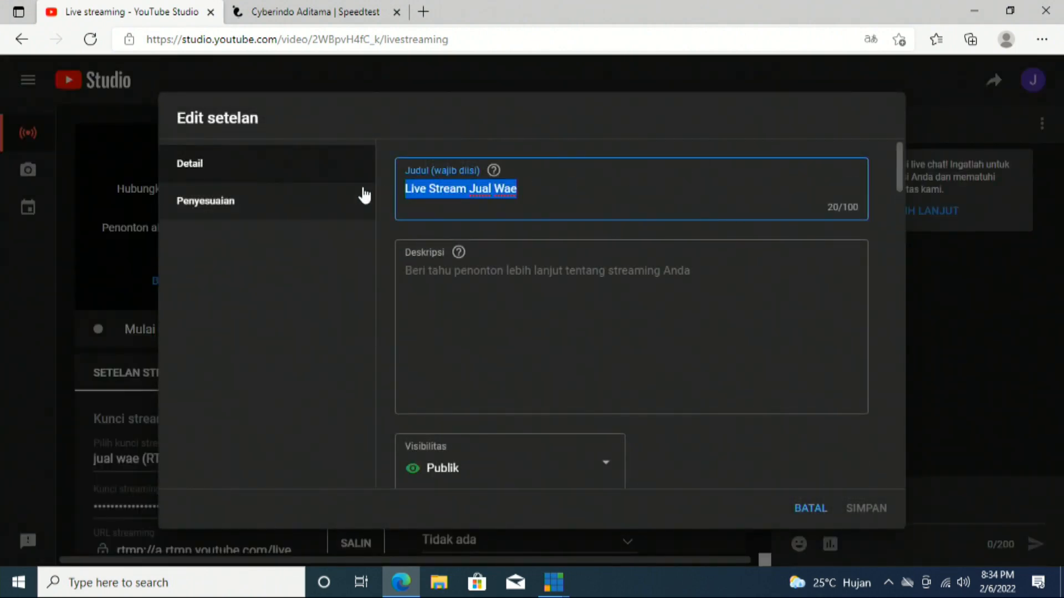
key("BackSpace")
type("tes")
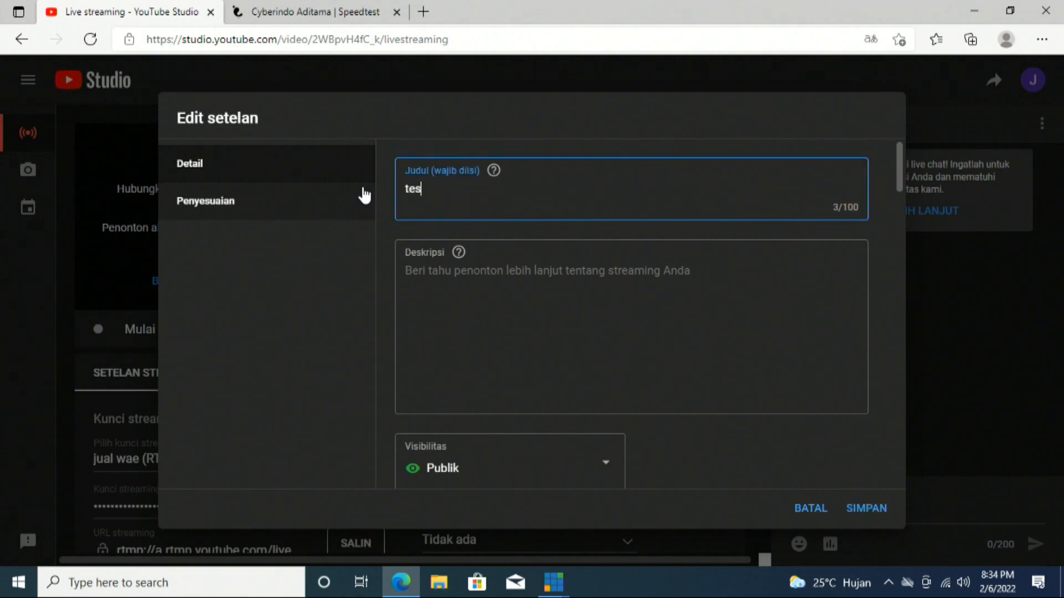
type(" vmix portable diybanget")
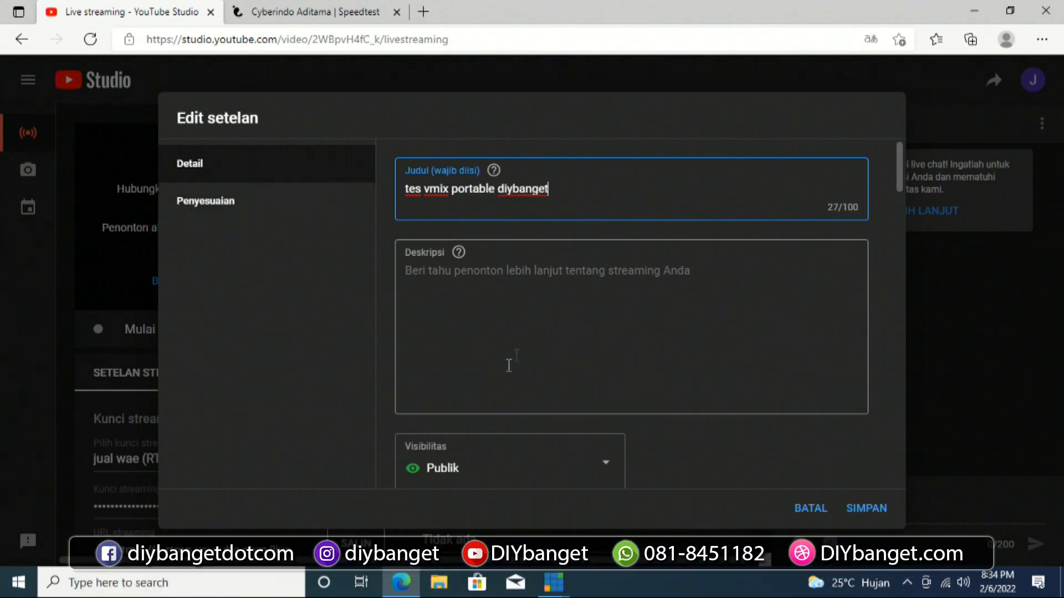
Enter "ini hanya tes, uji coba streaming menggunakan vmix" as the stream description
left_click(519, 300)
type("i")
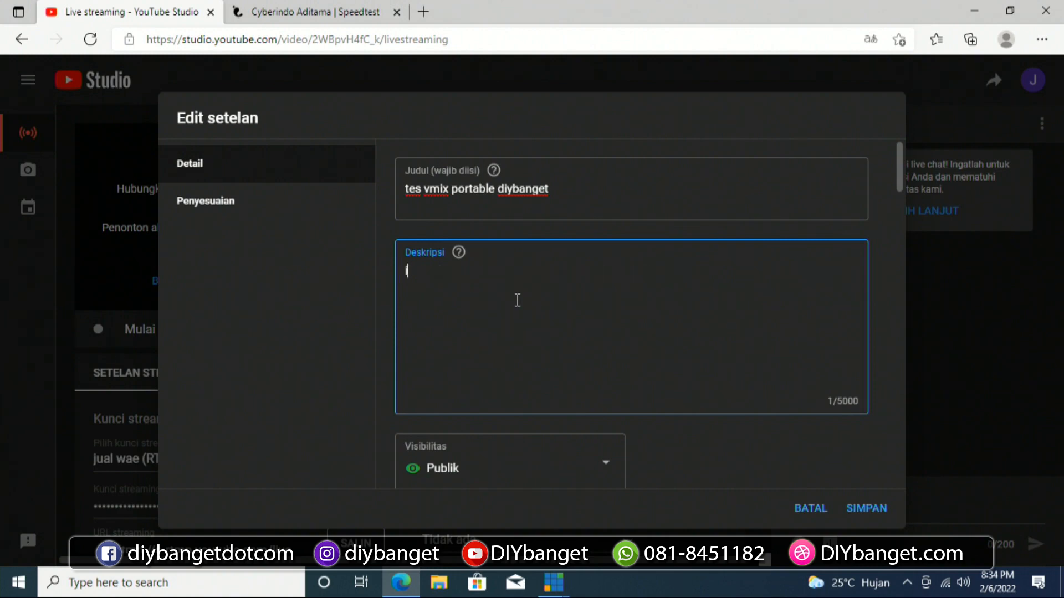
type("ni hanya tes")
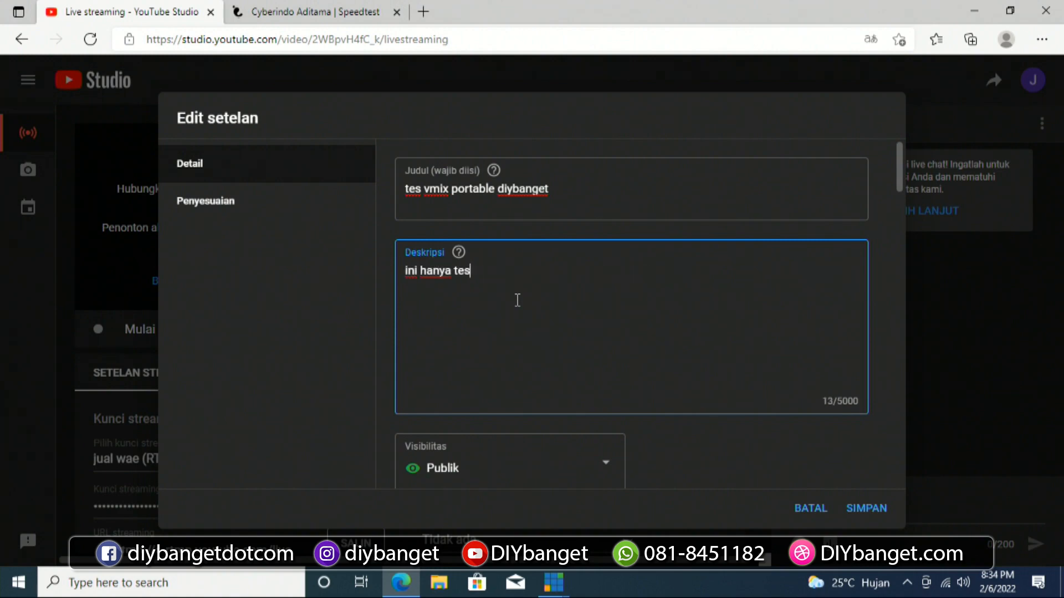
type(", uji coba stre")
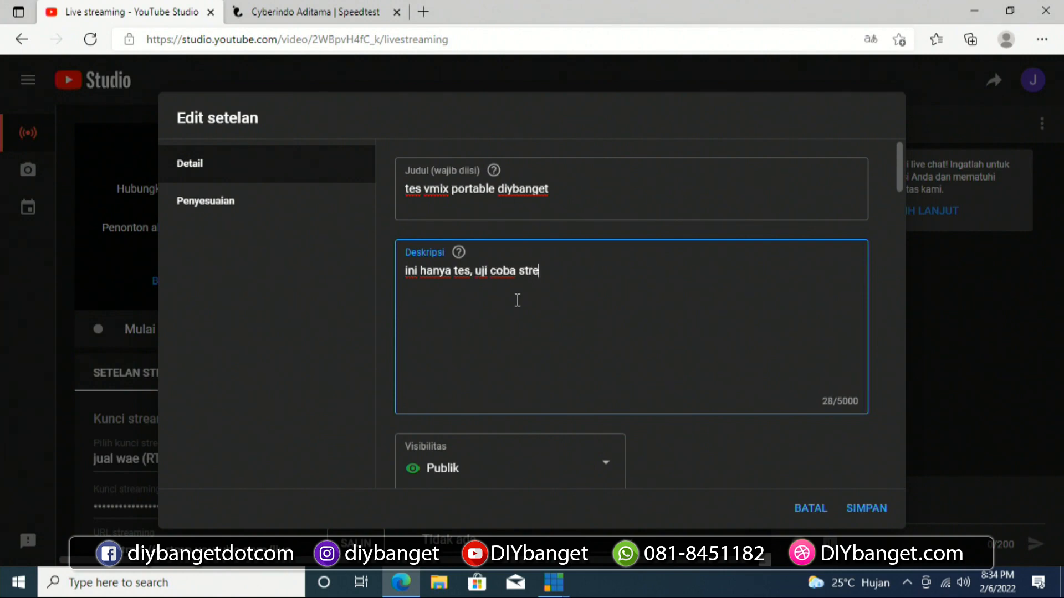
type("aming menggunakan vmi")
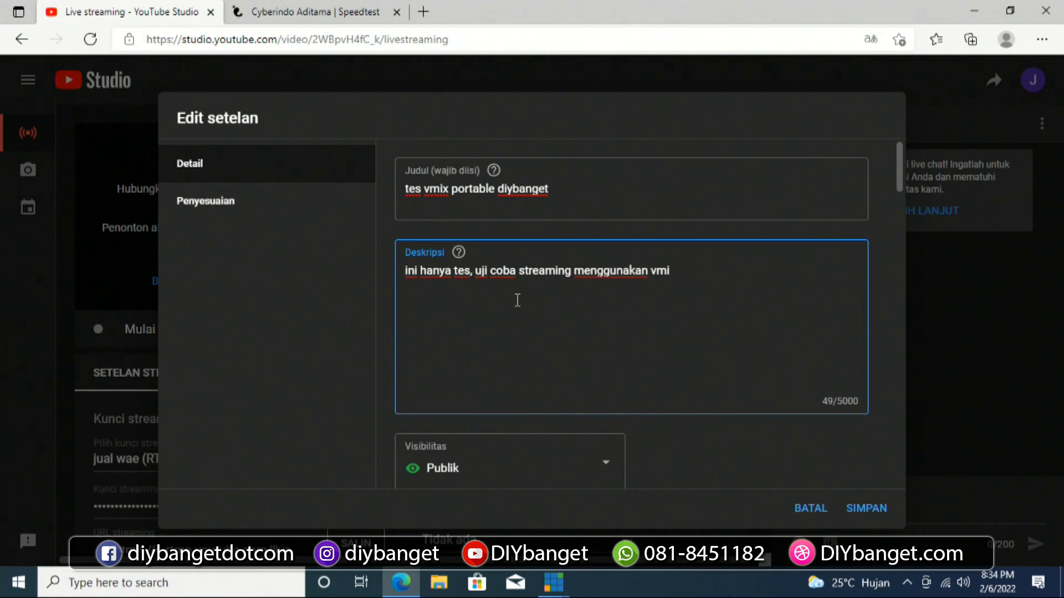
type("x")
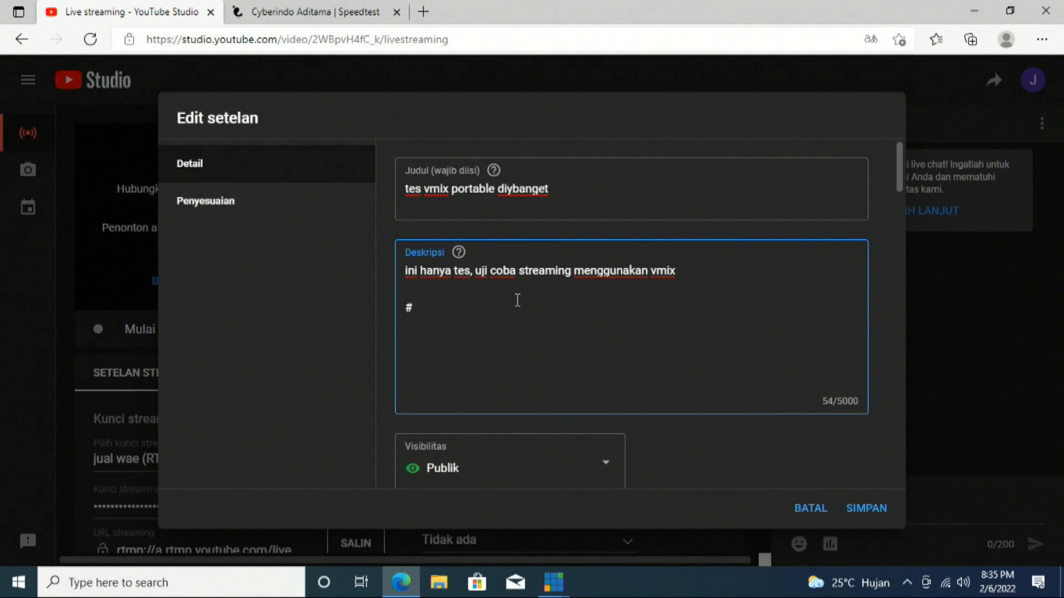
Add hashtags below the description text, starting with #livestreaming and continuing with live music and konser tags
type("slives")
key("BackSpace")
key("BackSpace")
type("streaming")
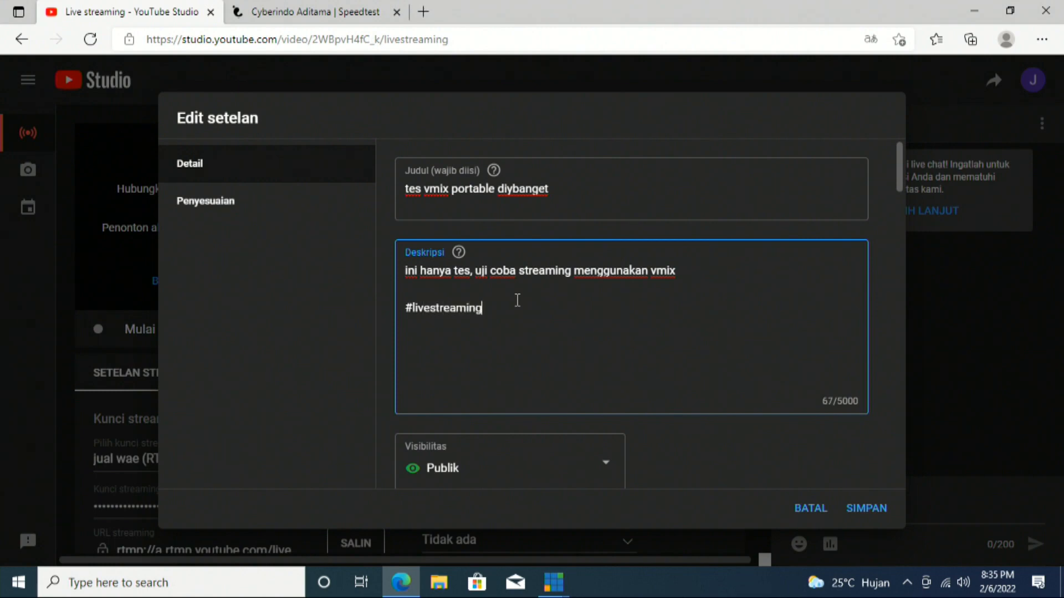
type(" #musicconser")
key("BackSpace")
key("BackSpace")
key("BackSpace")
type("ive #")
left_click(528, 309)
key("BackSpace")
type("l")
type("konser")
Set the live stream's category to Hiburan
scroll(451, 333, "down", 5)
scroll(471, 332, "down", 1)
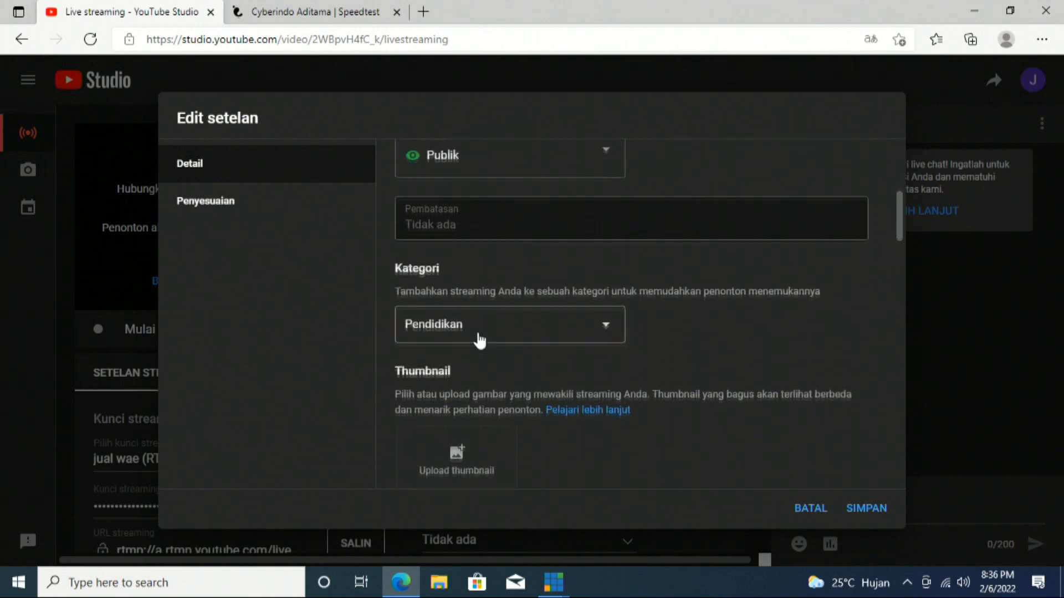
left_click(498, 330)
left_click(464, 198)
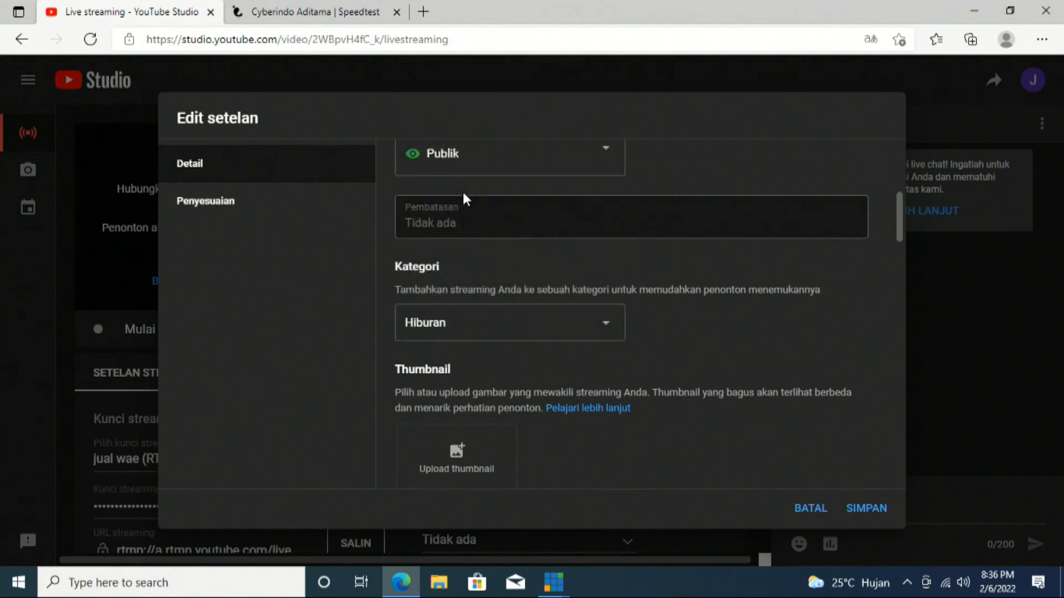
scroll(613, 354, "down", 4)
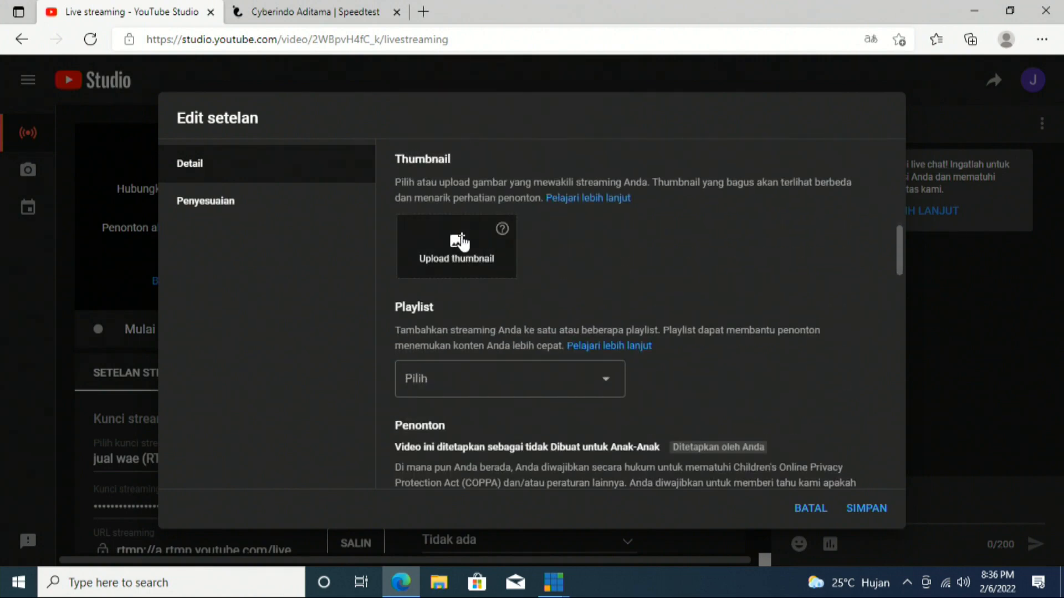
left_click(461, 239)
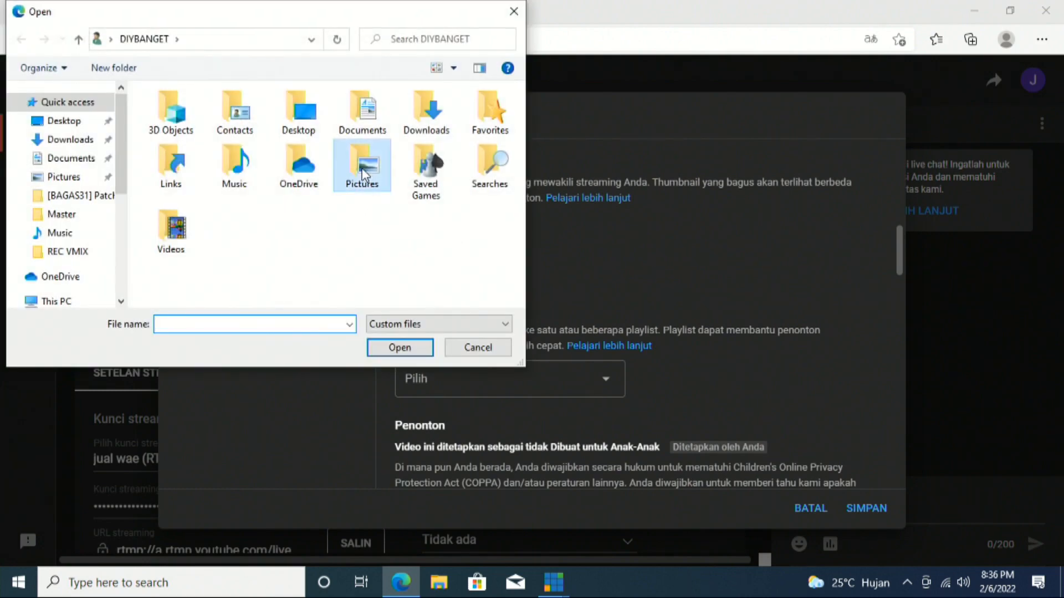
double_click(363, 169)
double_click(178, 154)
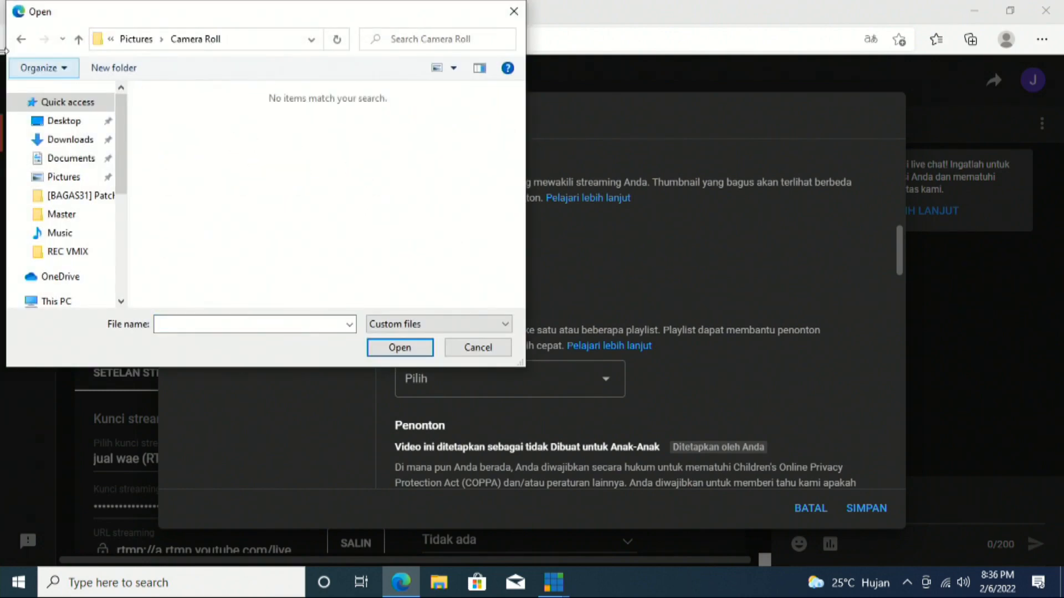
left_click(22, 39)
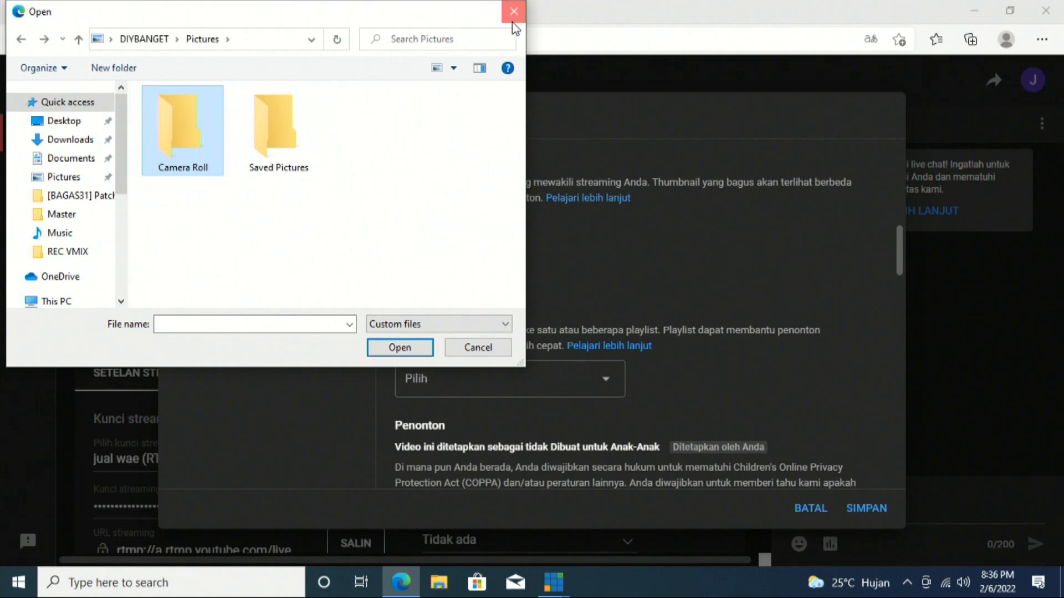
left_click(514, 11)
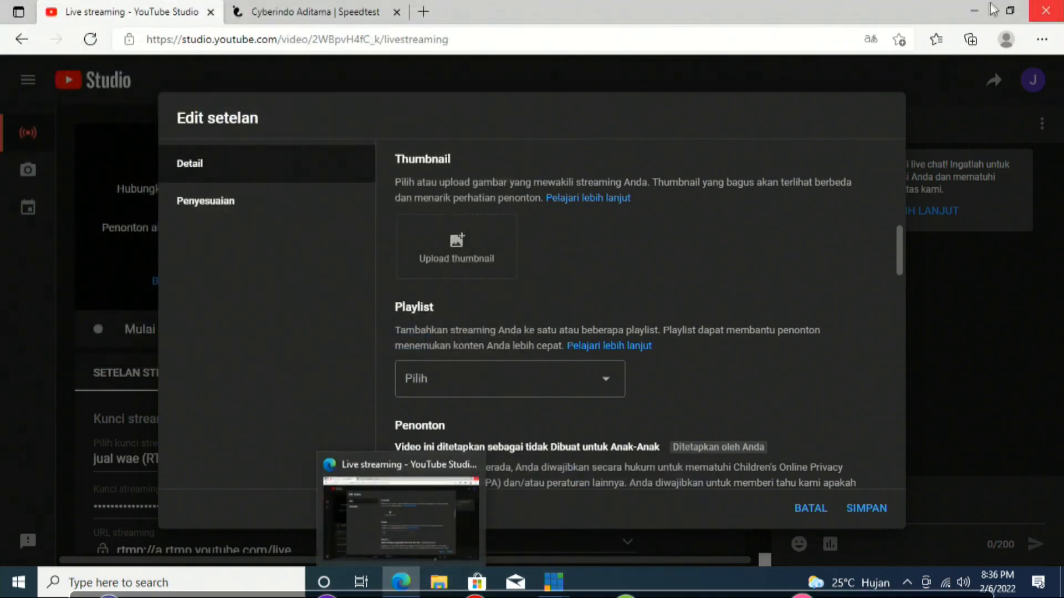
Try to look up "diybange" in a new browser tab
left_click(424, 11)
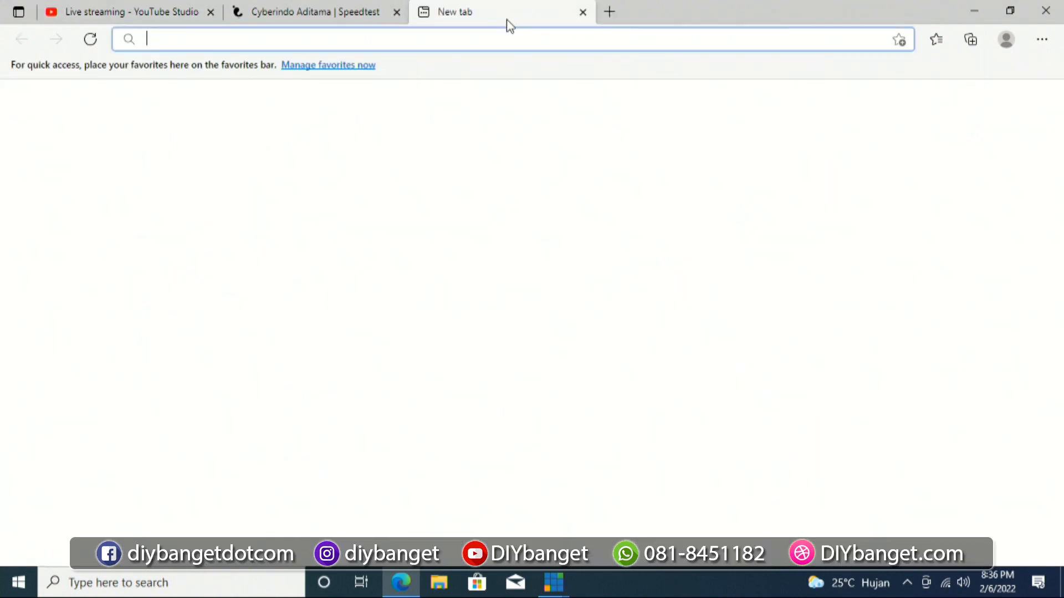
type("diybange")
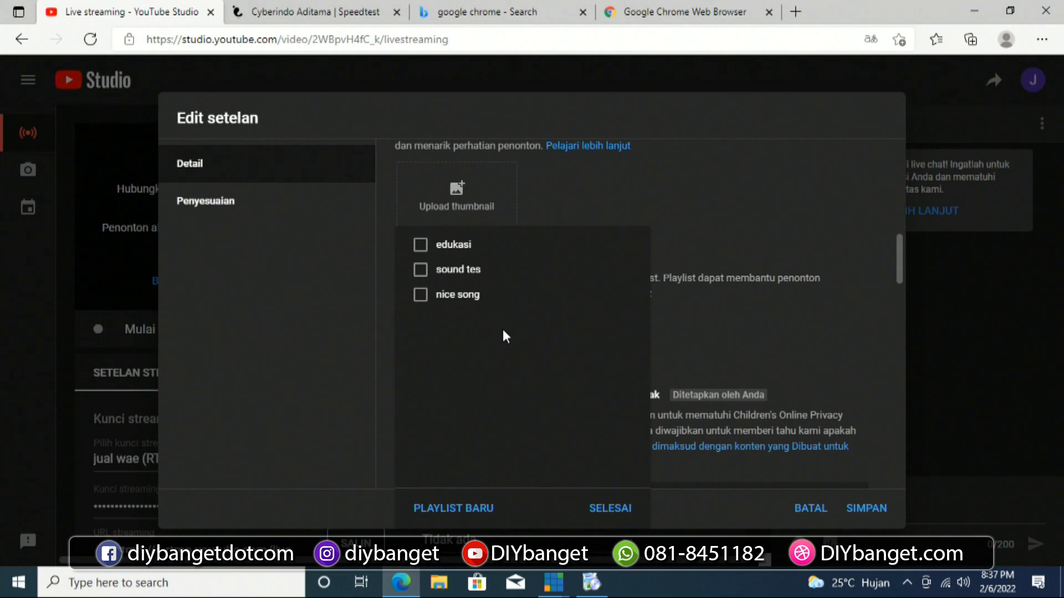
Create a public playlist titled "music live" and assign the live stream to it
left_click(455, 509)
type("music li")
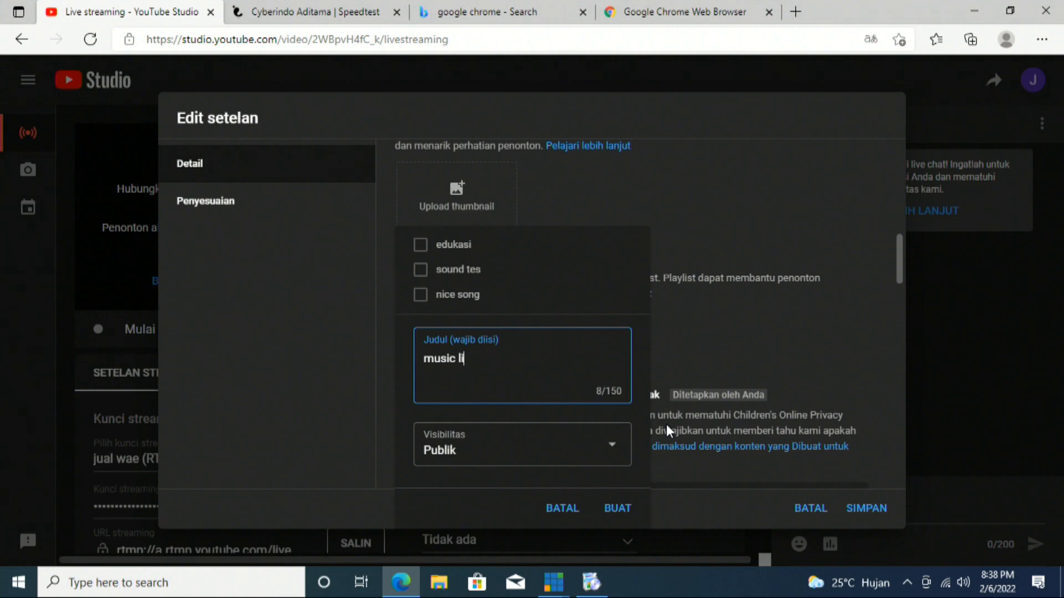
type("ve")
left_click(614, 508)
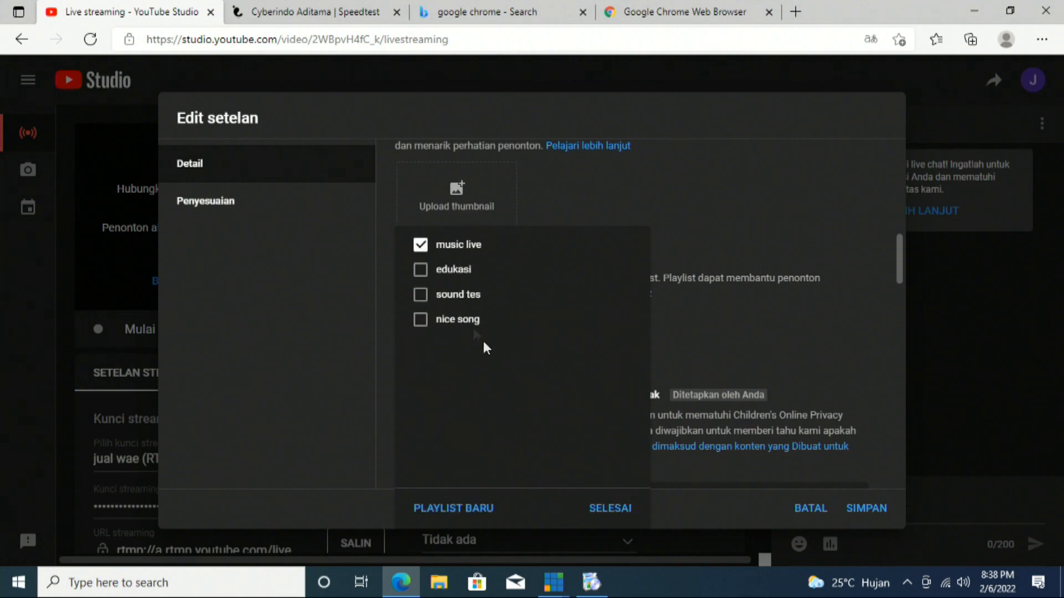
left_click(609, 510)
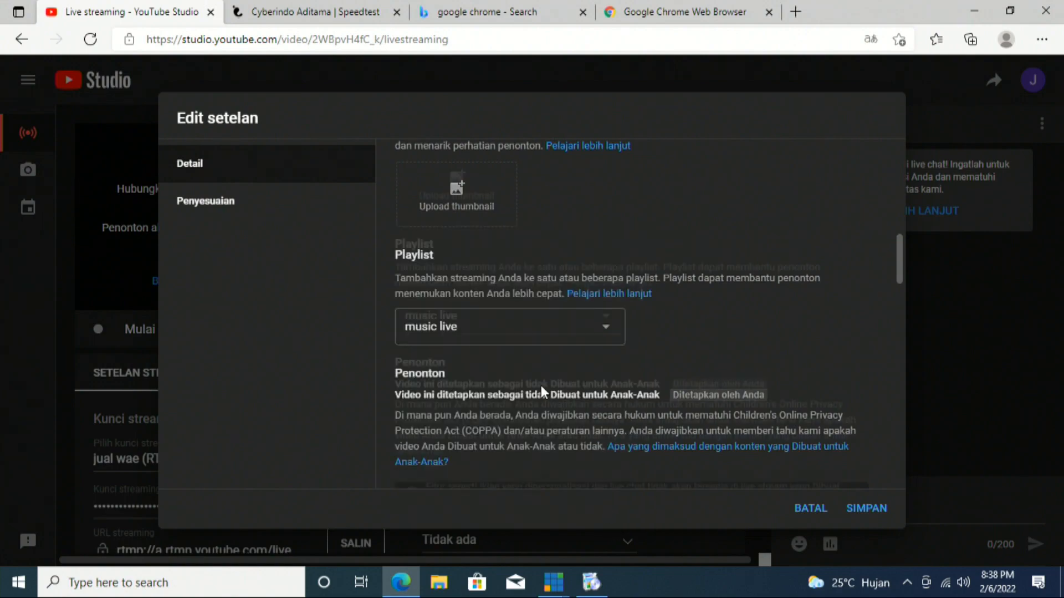
Expand the stream's additional settings below the audience section and review the paid promotion, automatic chapters and tag options
scroll(541, 385, "down", 5)
left_click(527, 363)
scroll(587, 334, "down", 3)
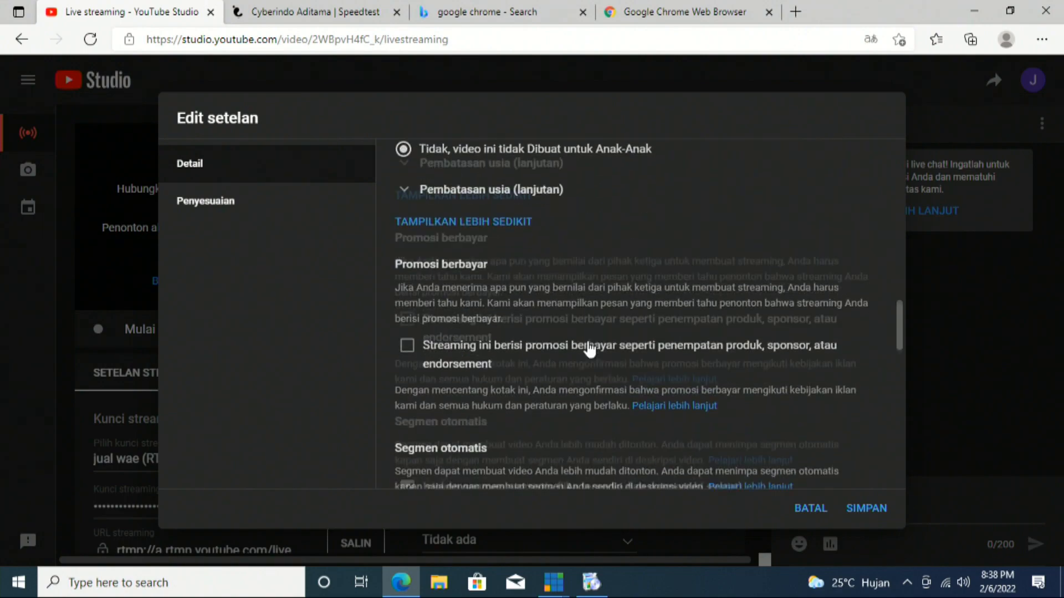
scroll(589, 349, "down", 2)
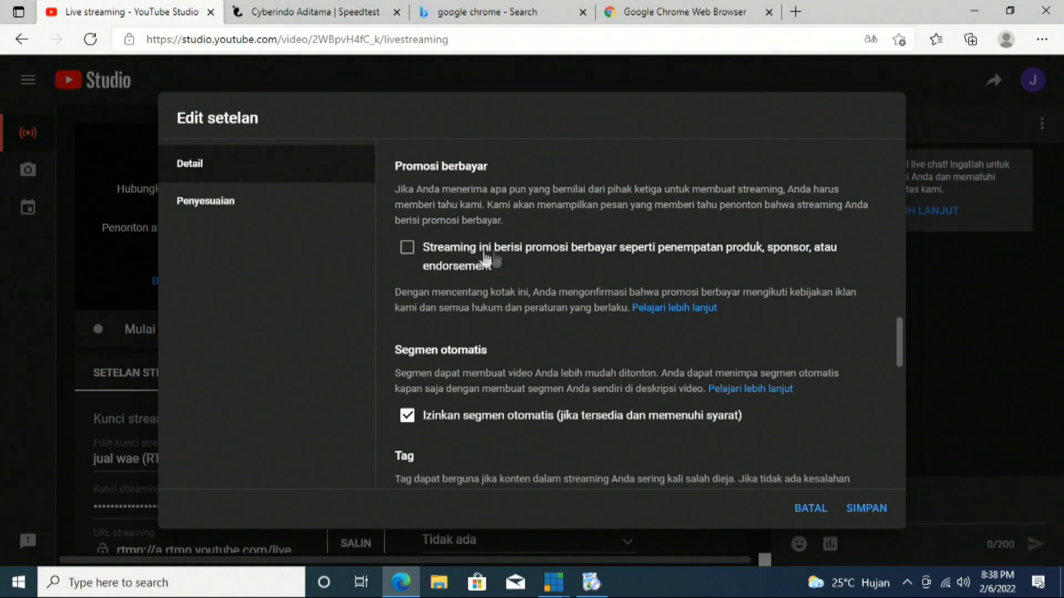
scroll(507, 292, "down", 2)
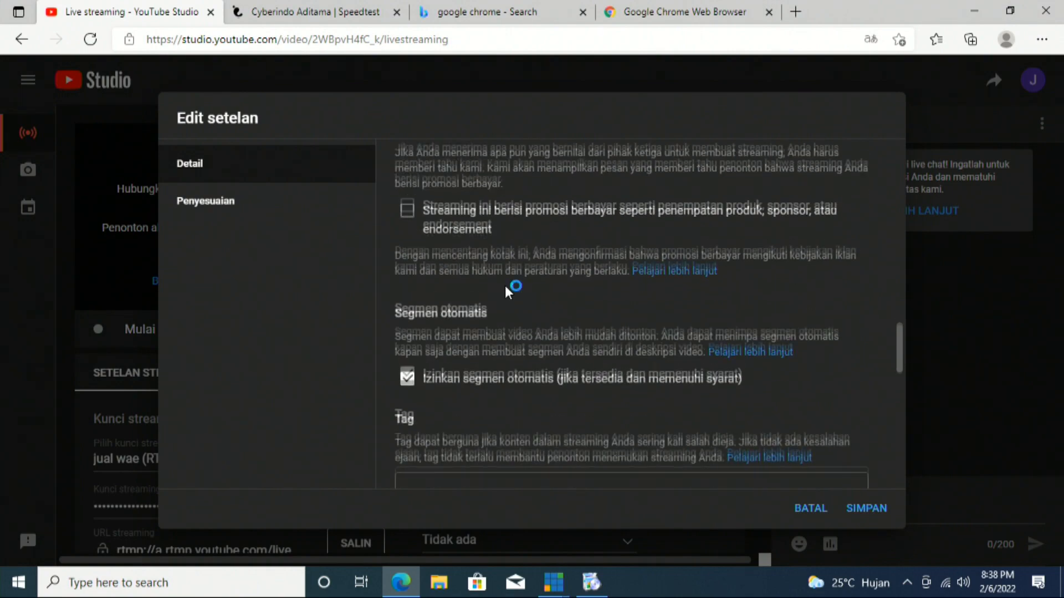
scroll(505, 285, "down", 1)
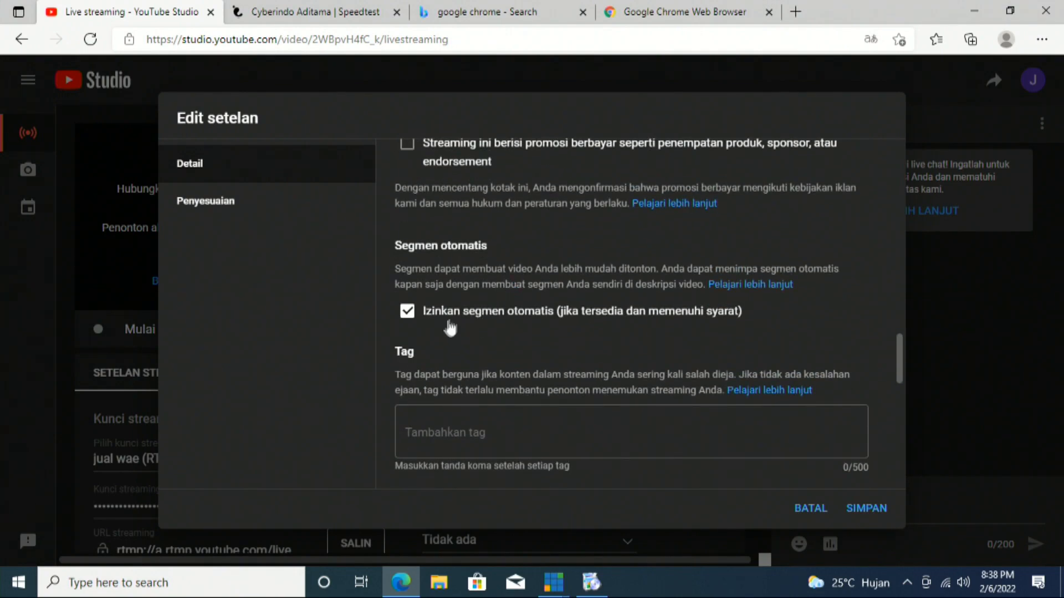
scroll(547, 316, "down", 5)
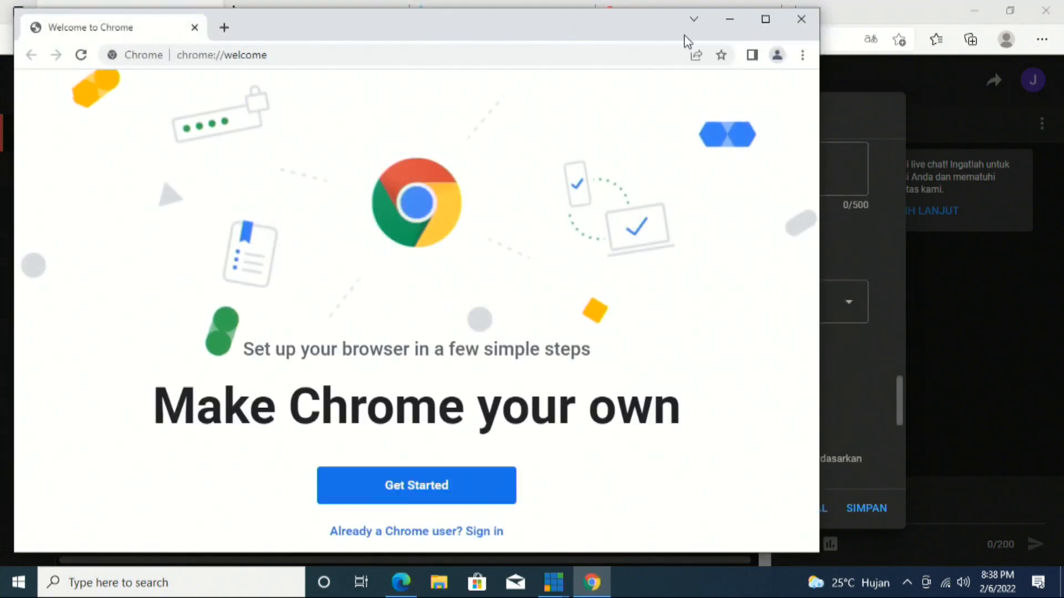
Get started in the newly opened Chrome window and search Google for "logo diybanget"
left_click(410, 495)
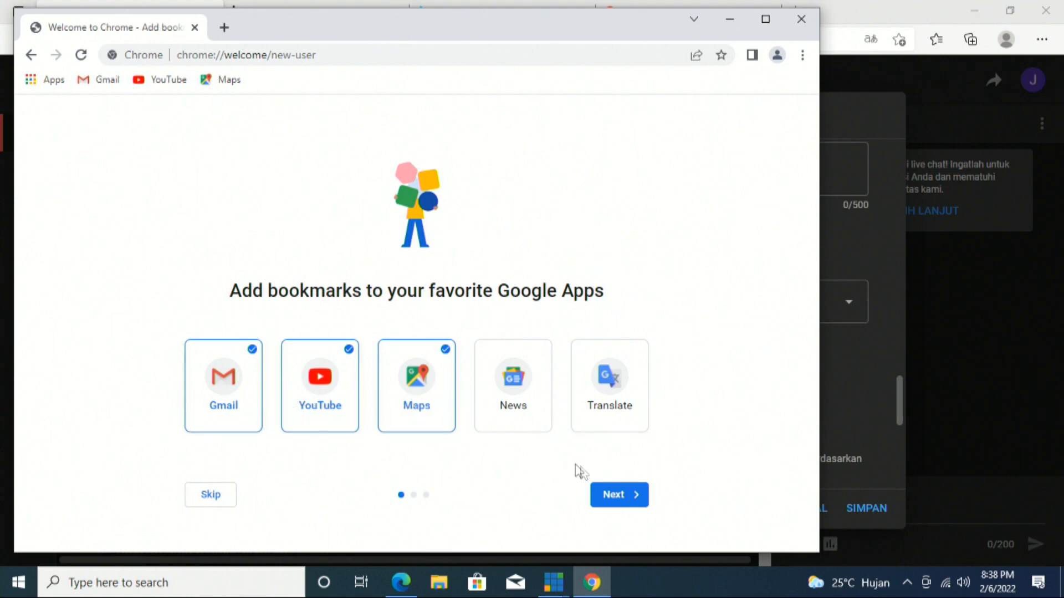
left_click(238, 55)
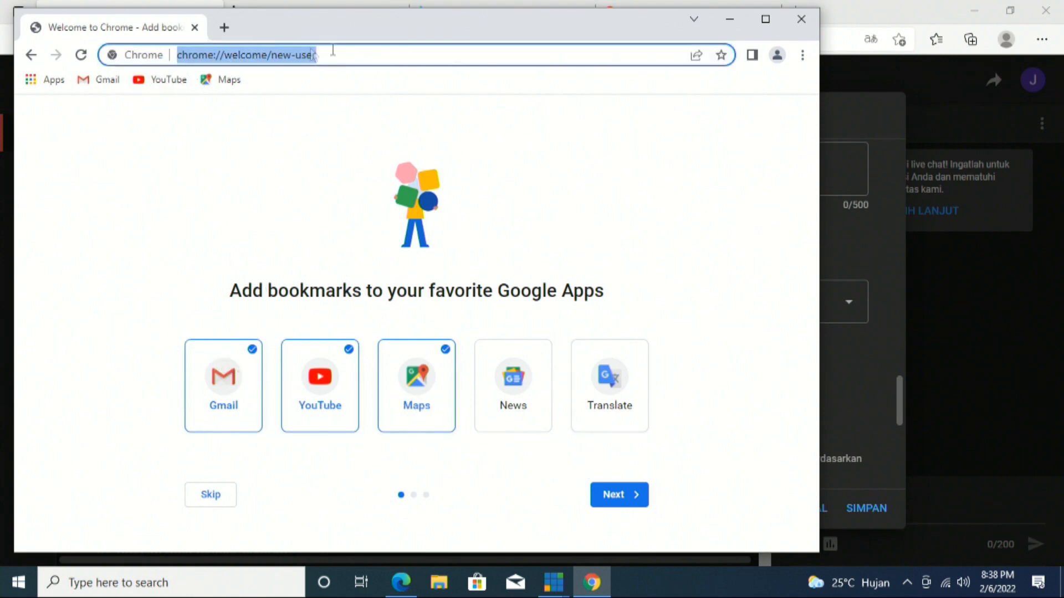
type("logo di")
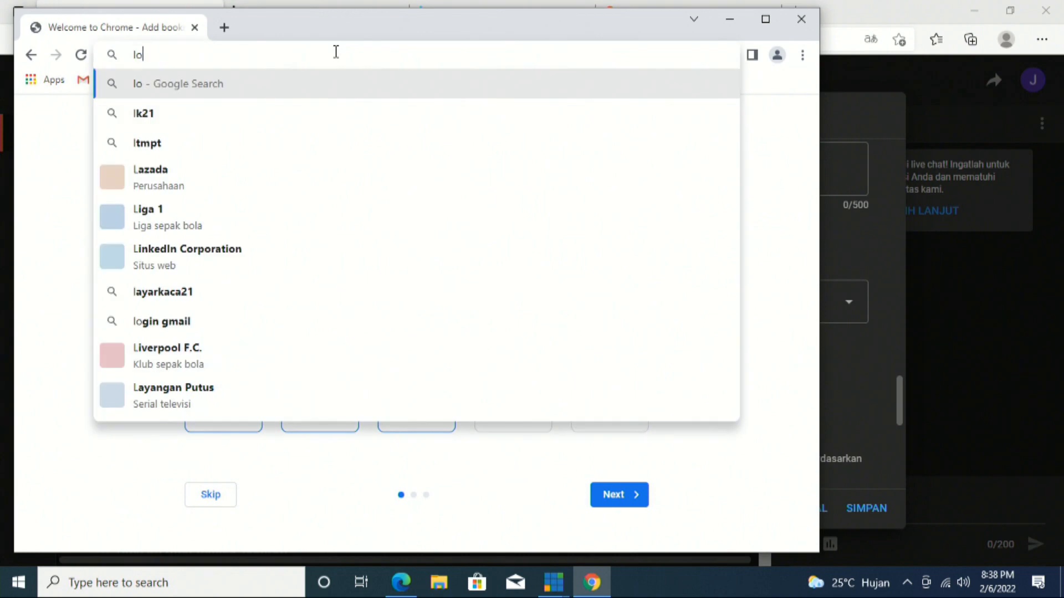
type("anget\\")
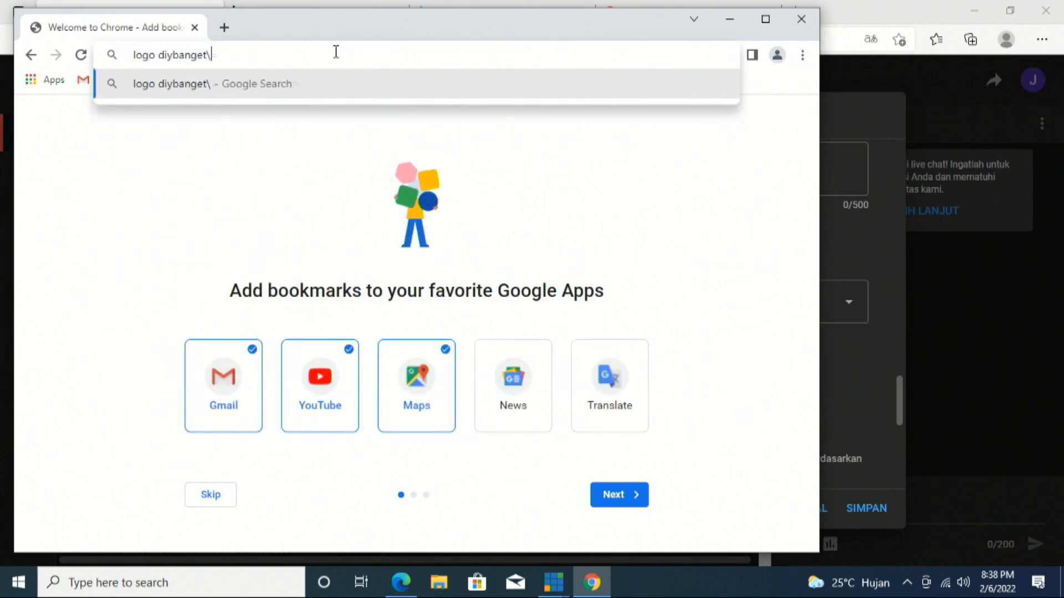
key("BackSpace")
key("Return")
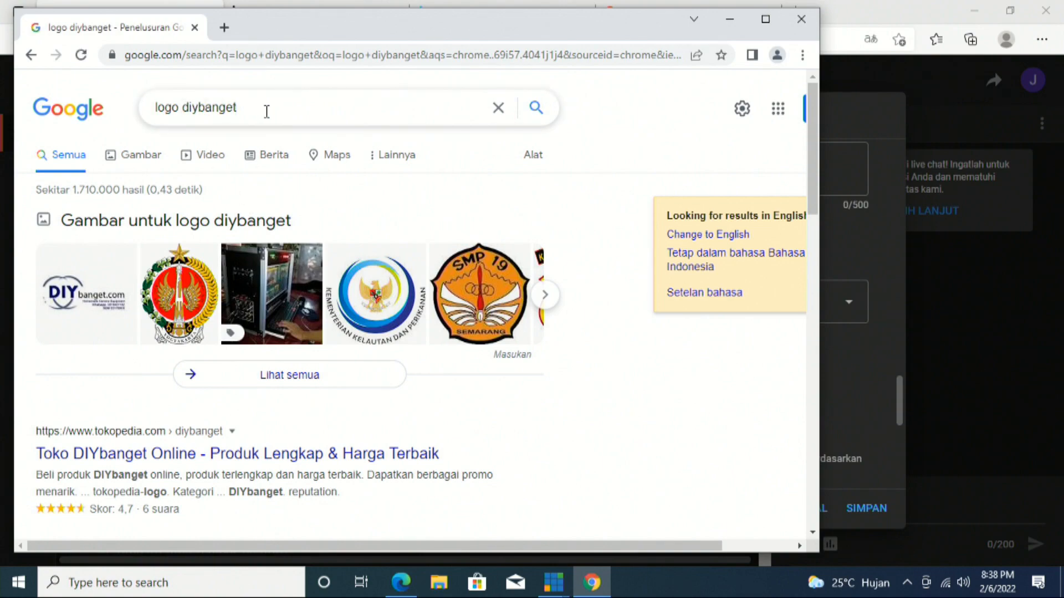
Save the DIYbanget.com logo from the image results as a JPEG in the Downloads folder and close Chrome
left_click(91, 303)
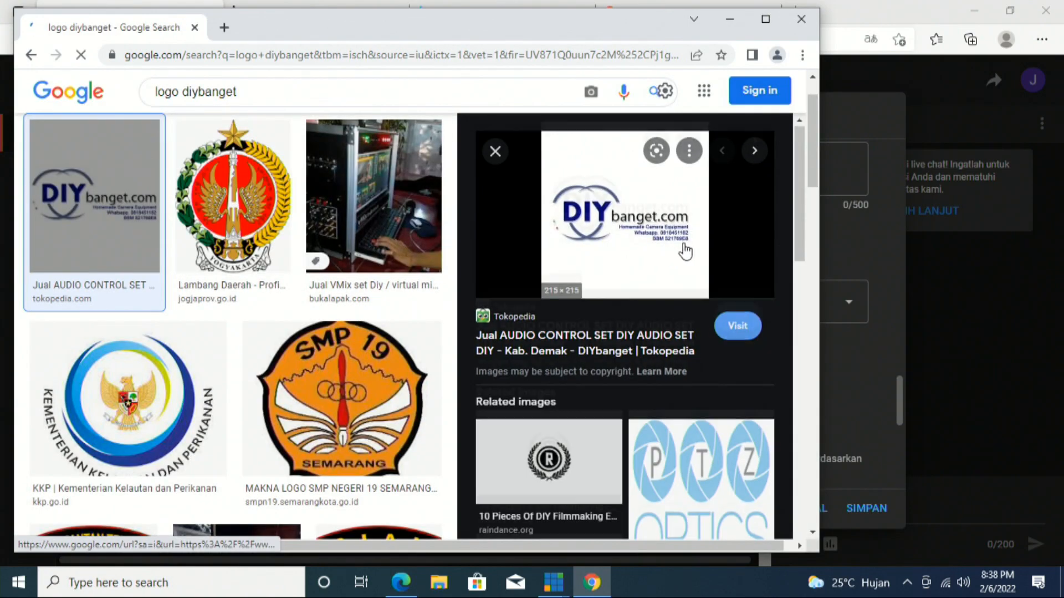
scroll(685, 250, "down", 4)
scroll(685, 251, "up", 4)
right_click(631, 194)
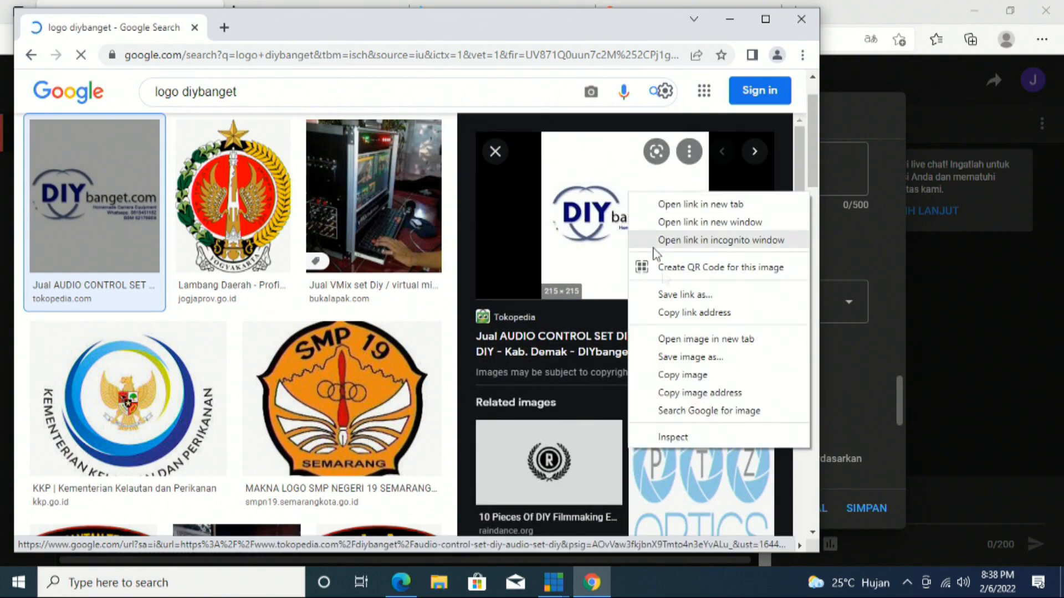
left_click(694, 357)
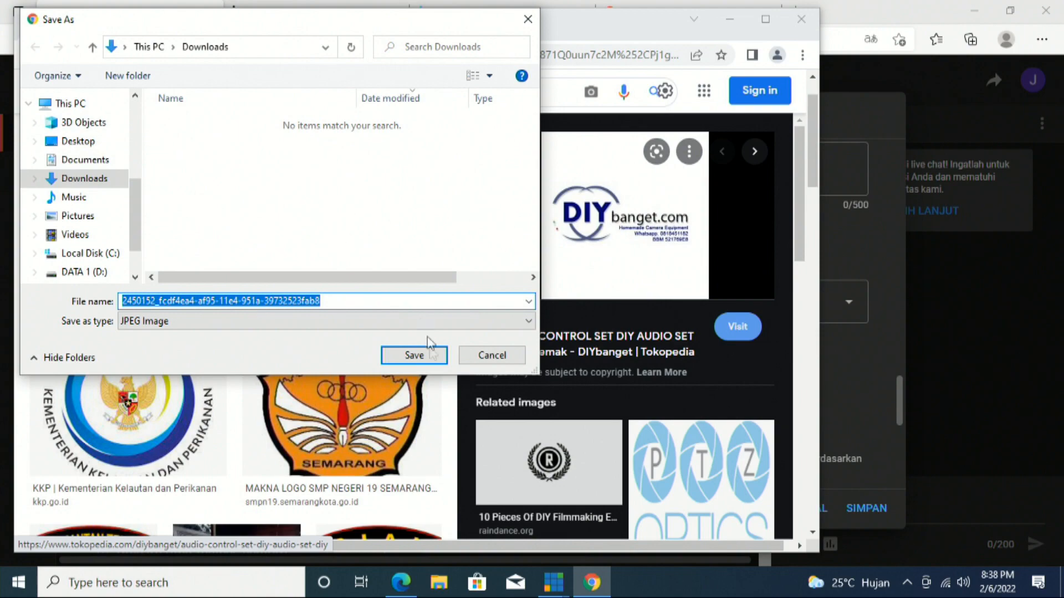
left_click(414, 355)
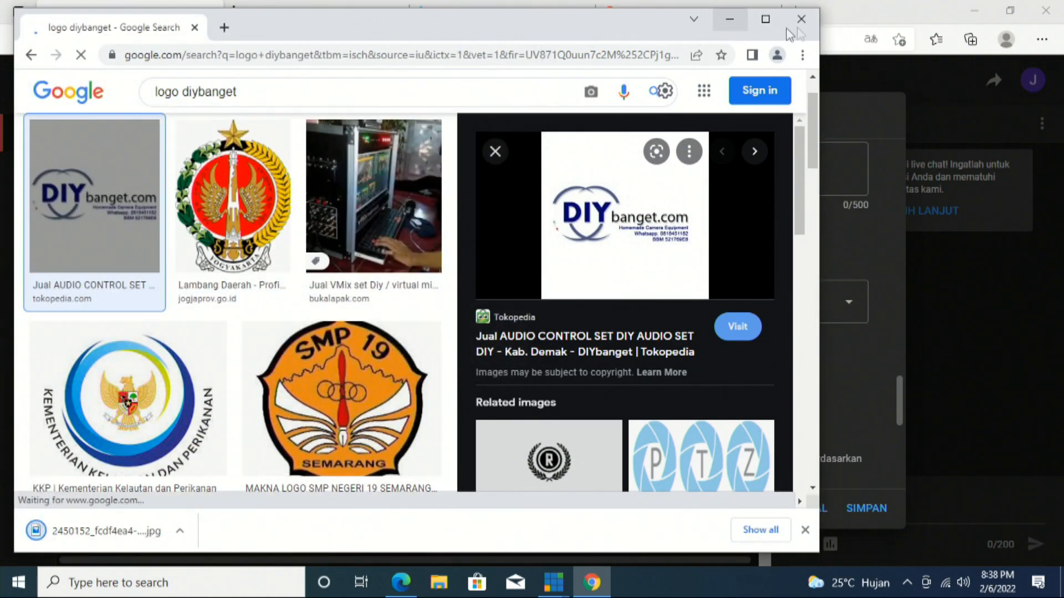
left_click(801, 19)
Upload the DIYbanget.com logo JPG from the Downloads folder as the live stream's thumbnail
scroll(560, 303, "up", 3)
scroll(561, 303, "up", 10)
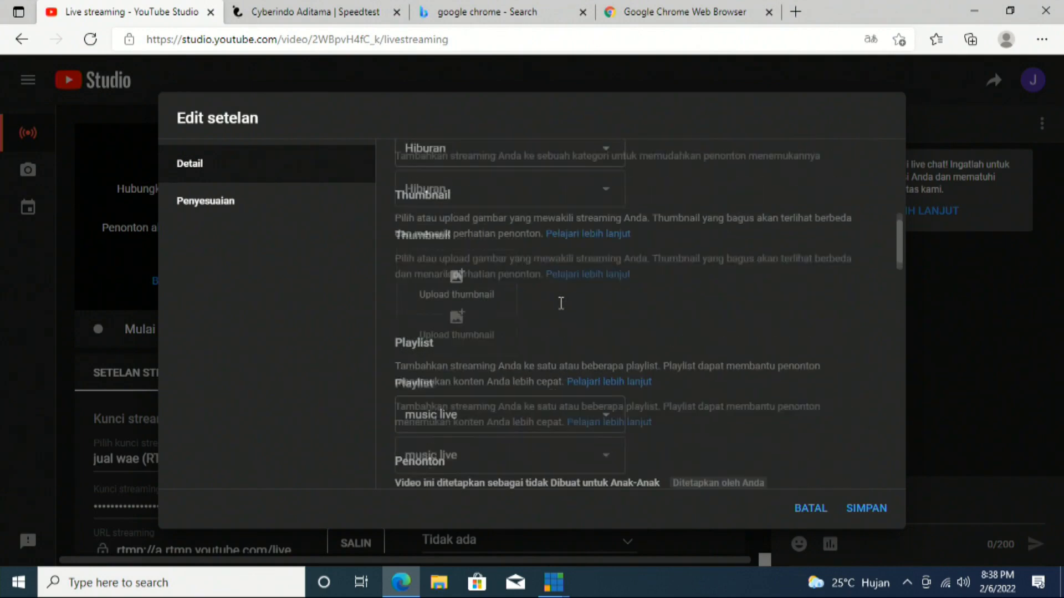
left_click(458, 350)
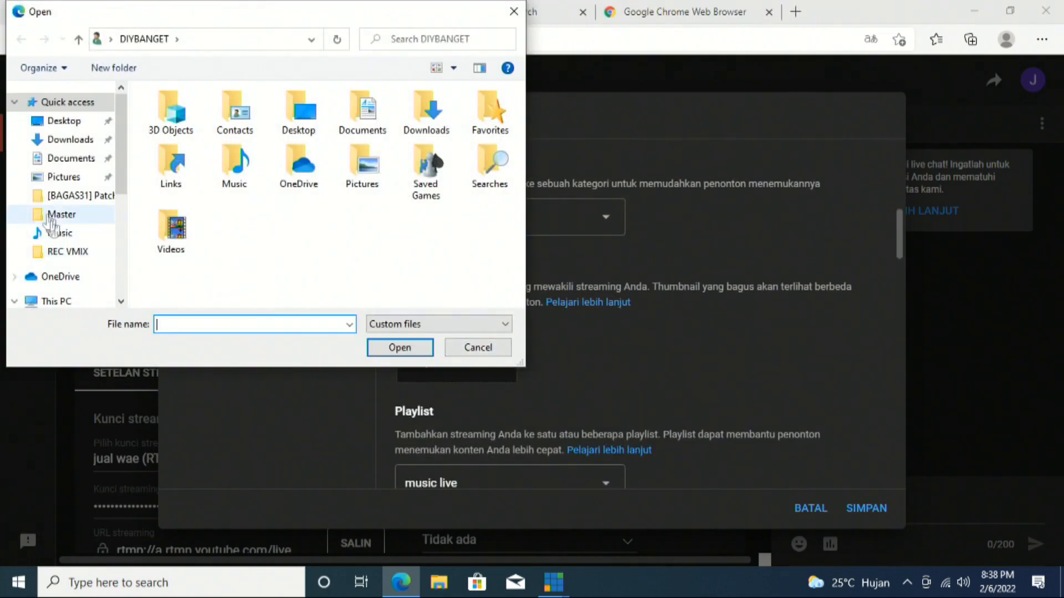
left_click(71, 141)
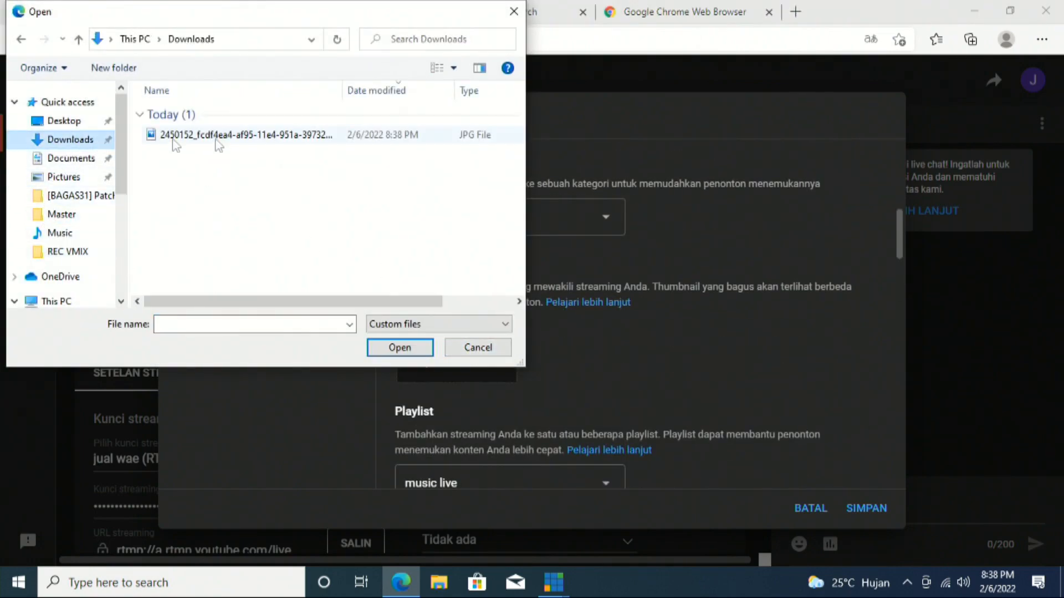
double_click(216, 139)
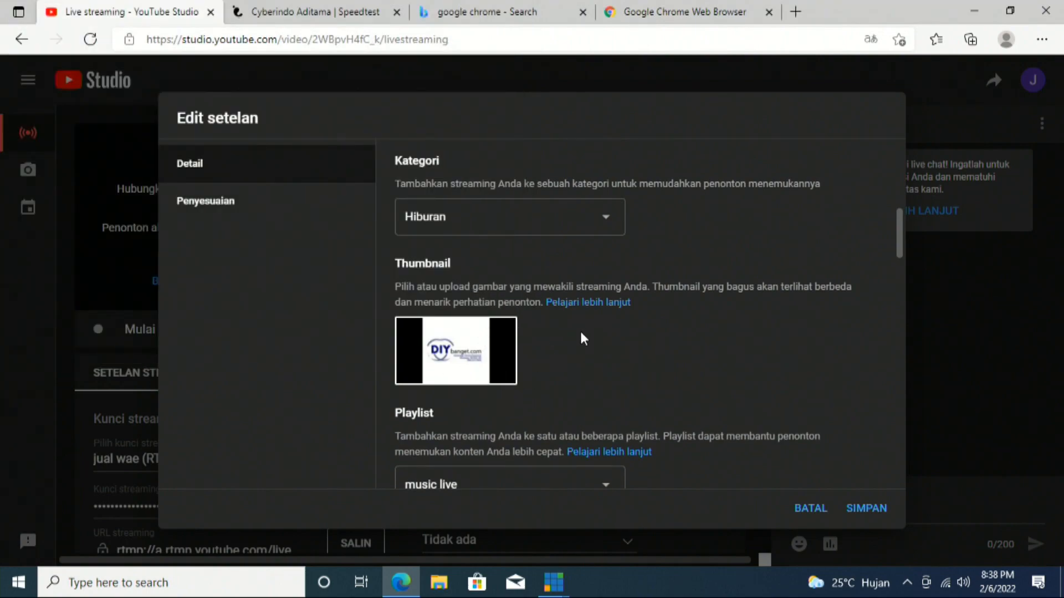
Set the streaming language to Indonesia in the language and caption certification section
scroll(606, 337, "down", 10)
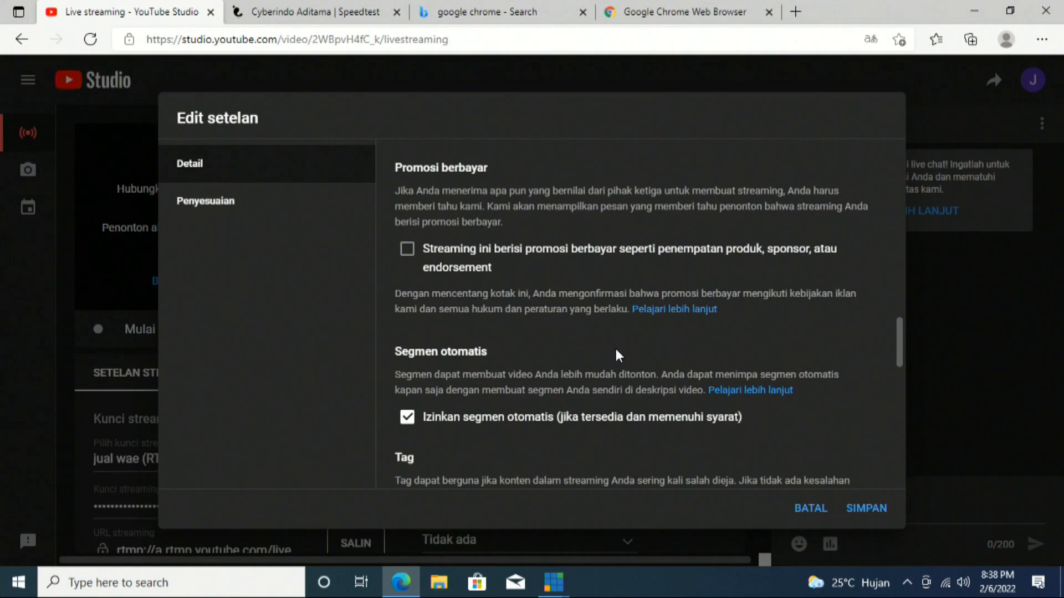
scroll(616, 348, "down", 7)
left_click(460, 266)
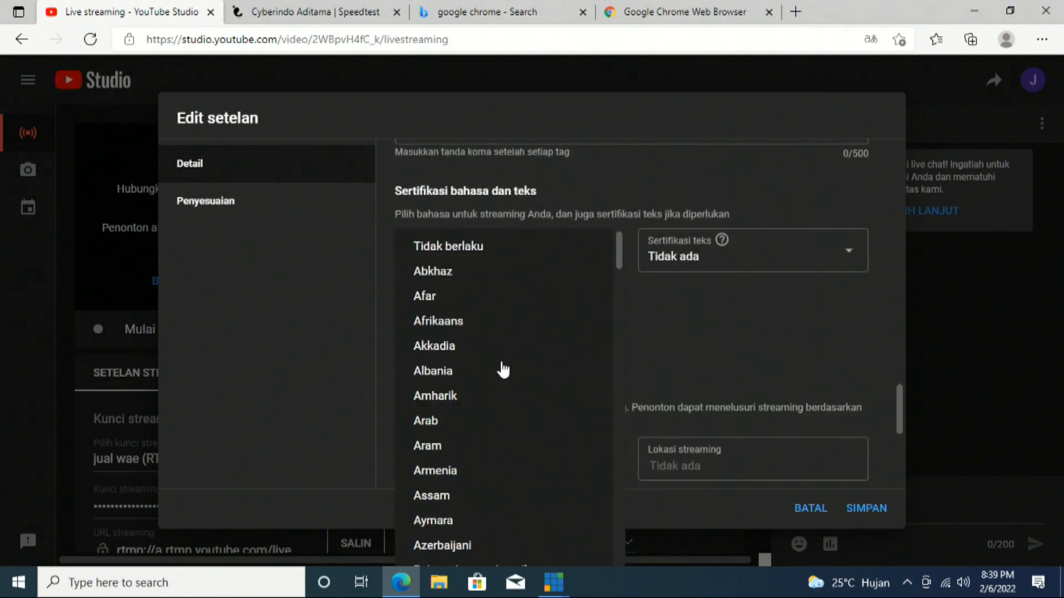
scroll(480, 411, "down", 10)
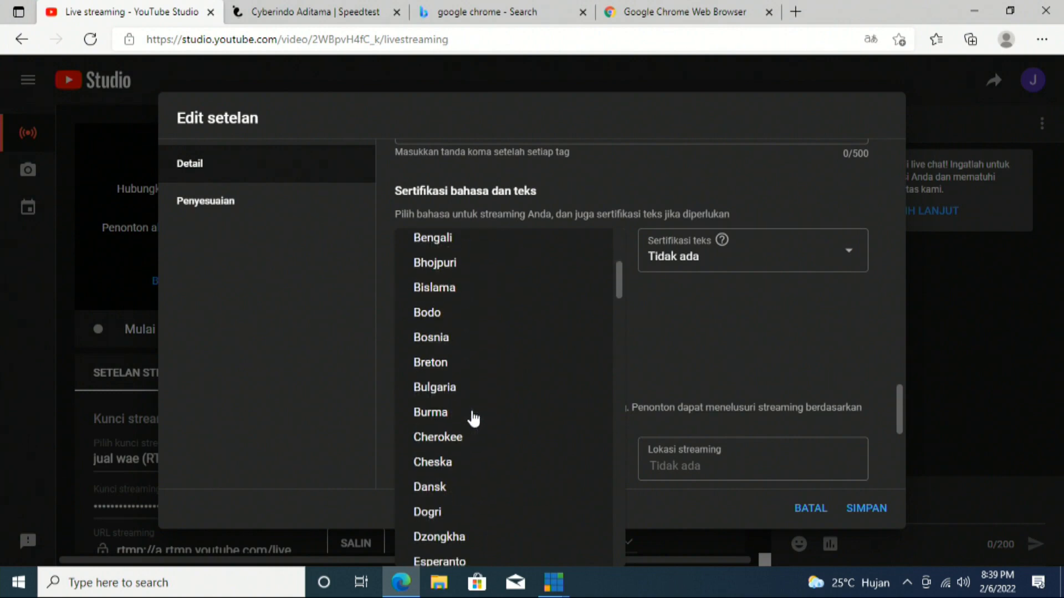
scroll(473, 420, "down", 8)
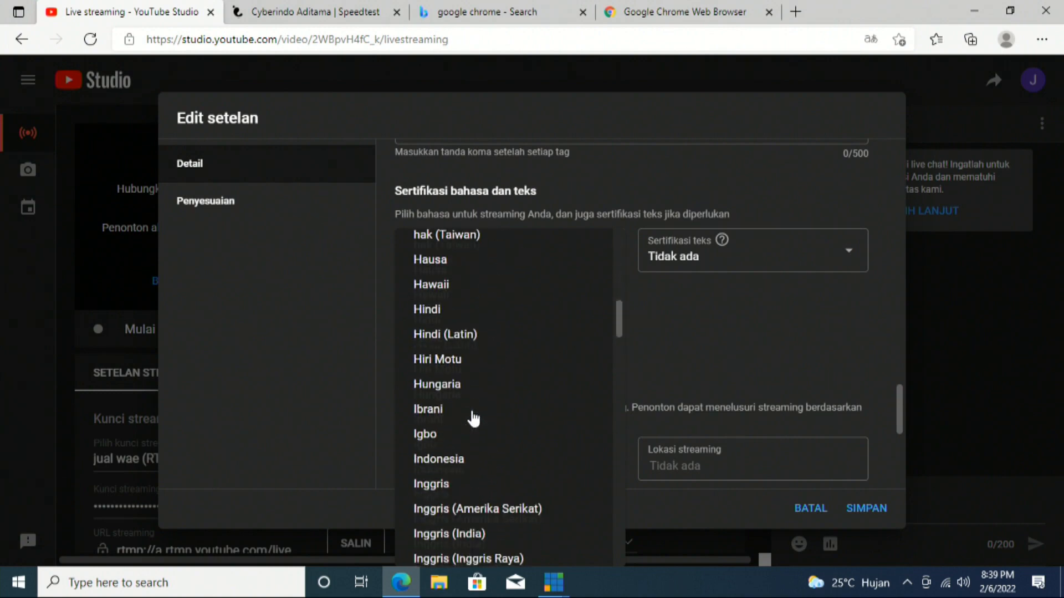
left_click(435, 460)
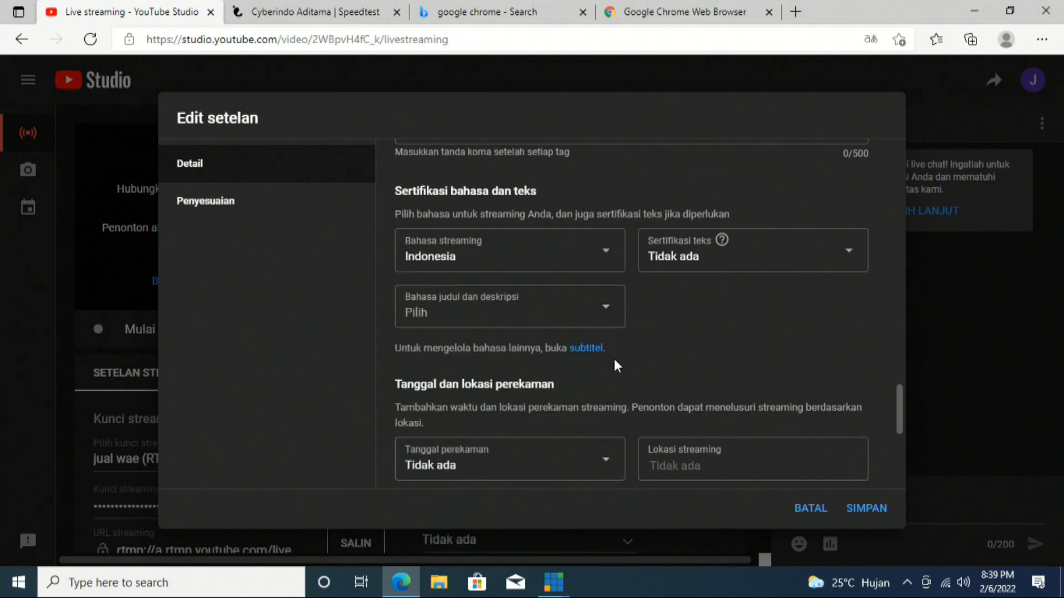
left_click(470, 320)
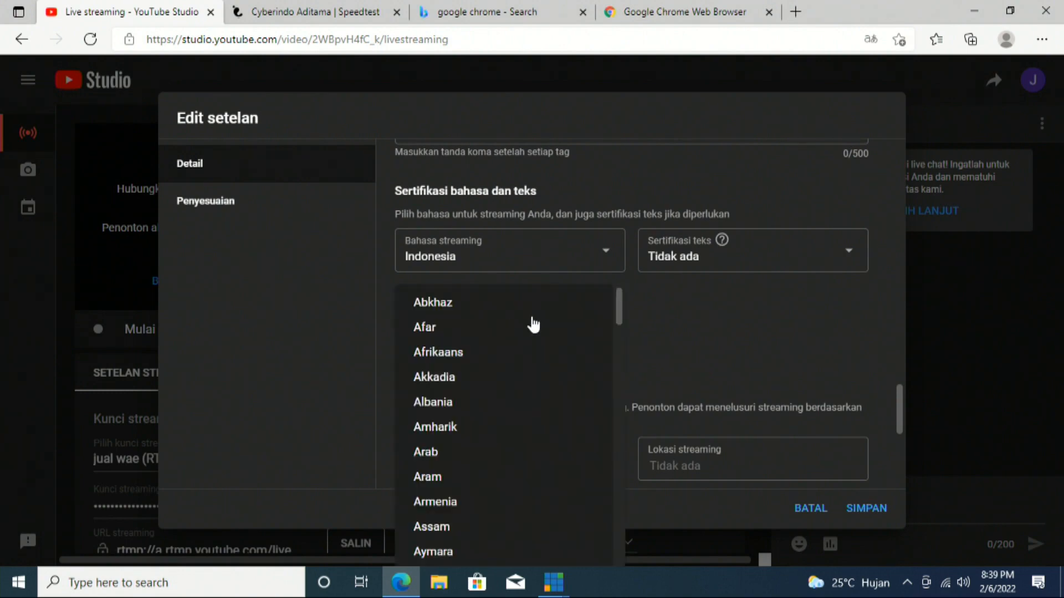
left_click(774, 342)
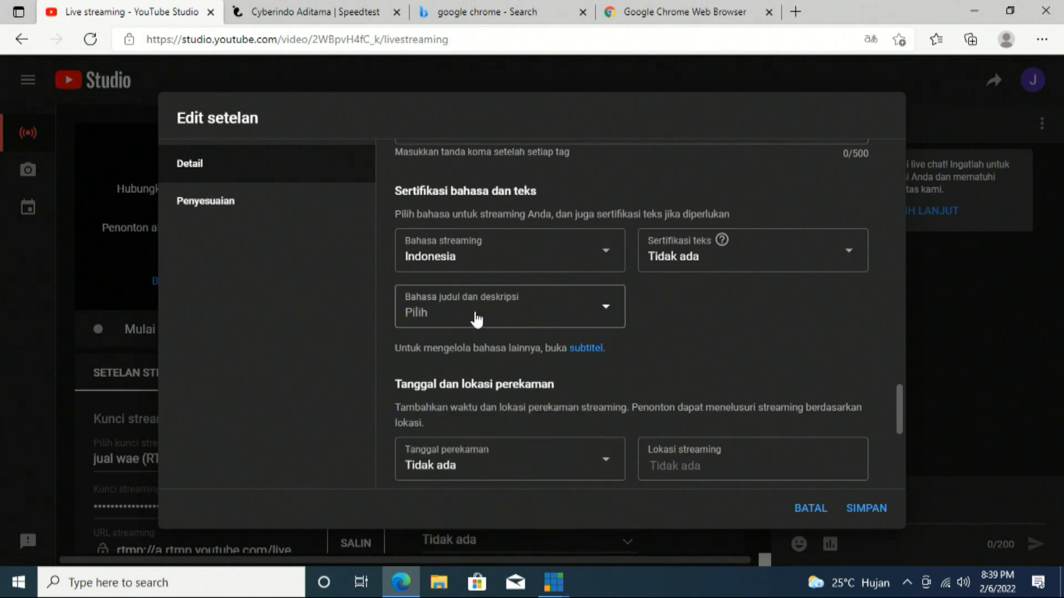
Set the title and description language to Indonesia and save the live stream's settings
left_click(564, 313)
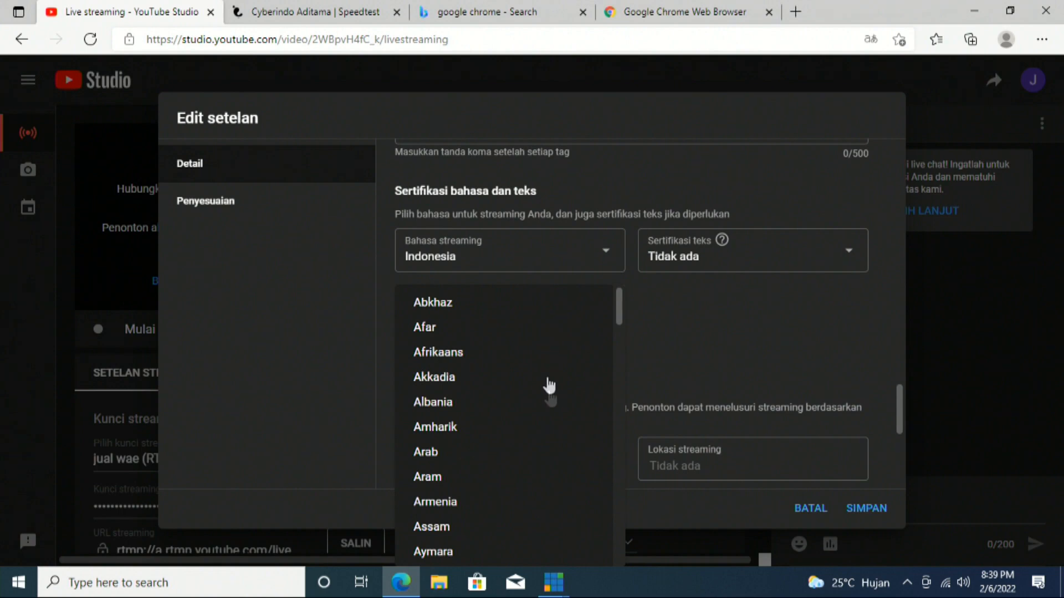
scroll(548, 406, "down", 1)
scroll(518, 424, "down", 15)
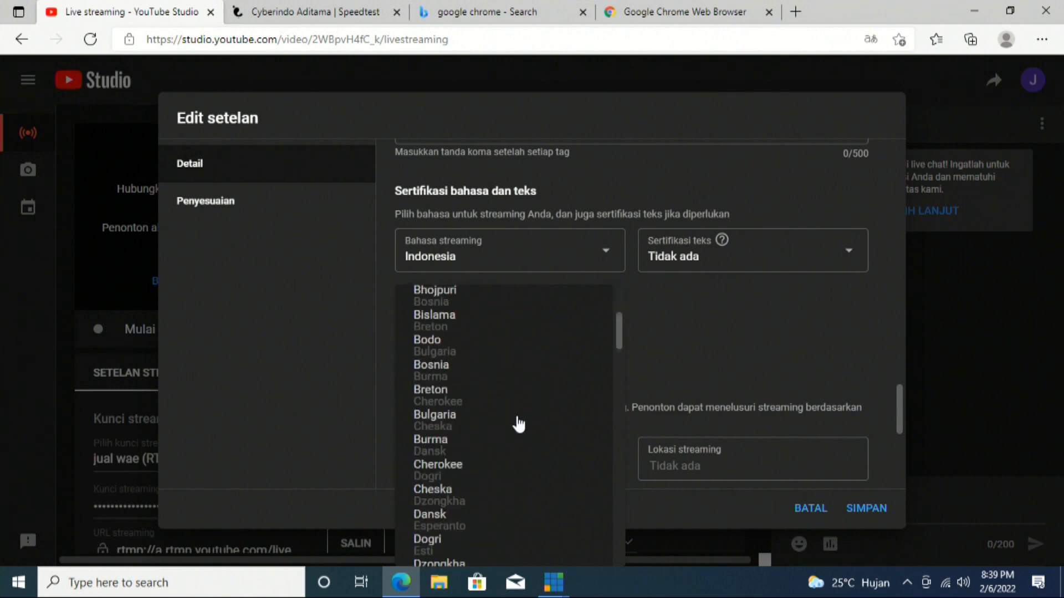
scroll(518, 423, "down", 4)
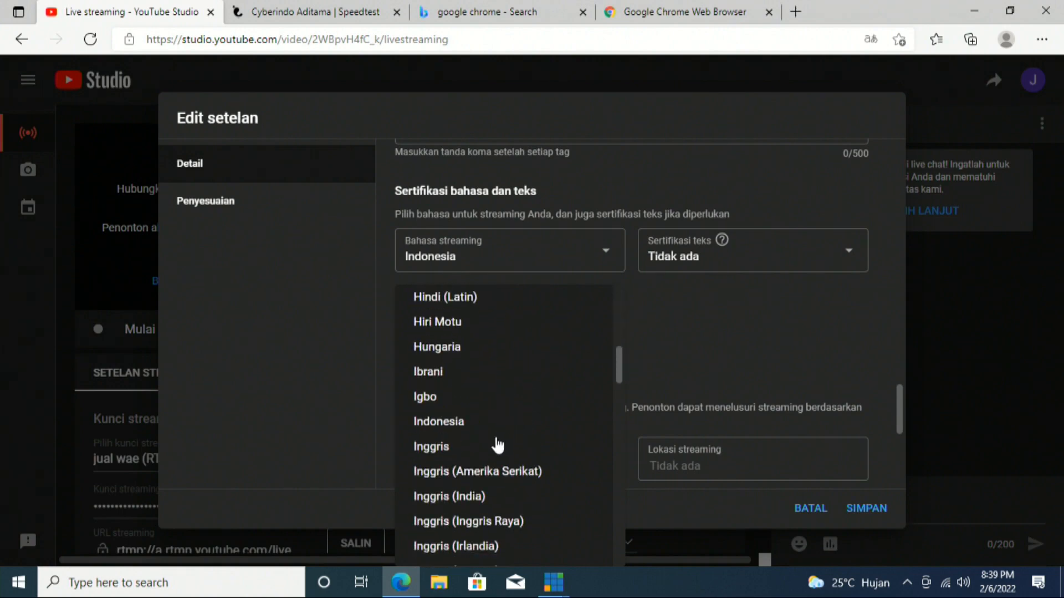
scroll(498, 445, "down", 2)
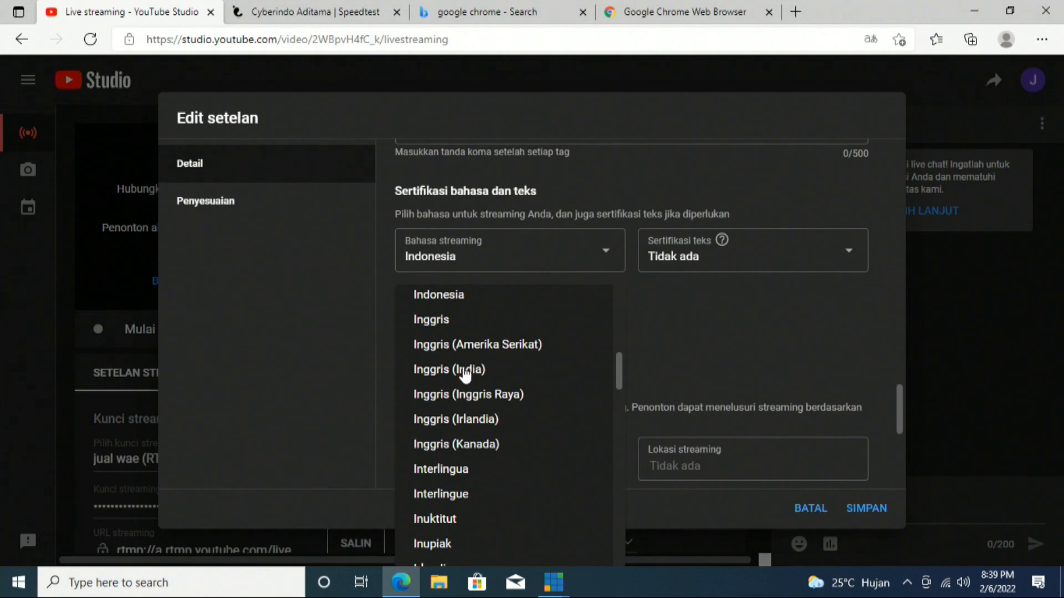
left_click(441, 294)
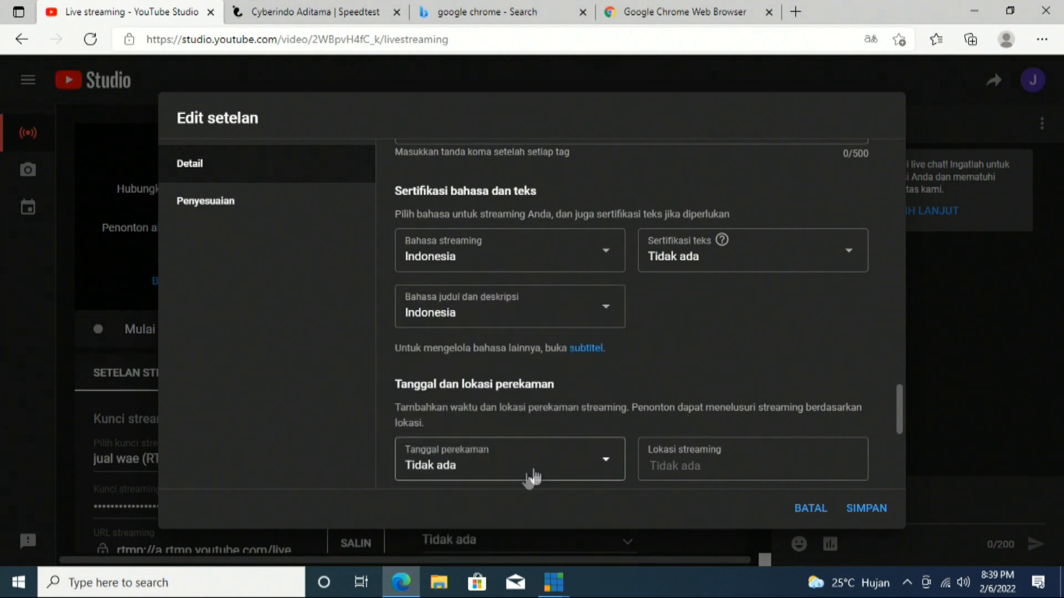
scroll(638, 466, "down", 1)
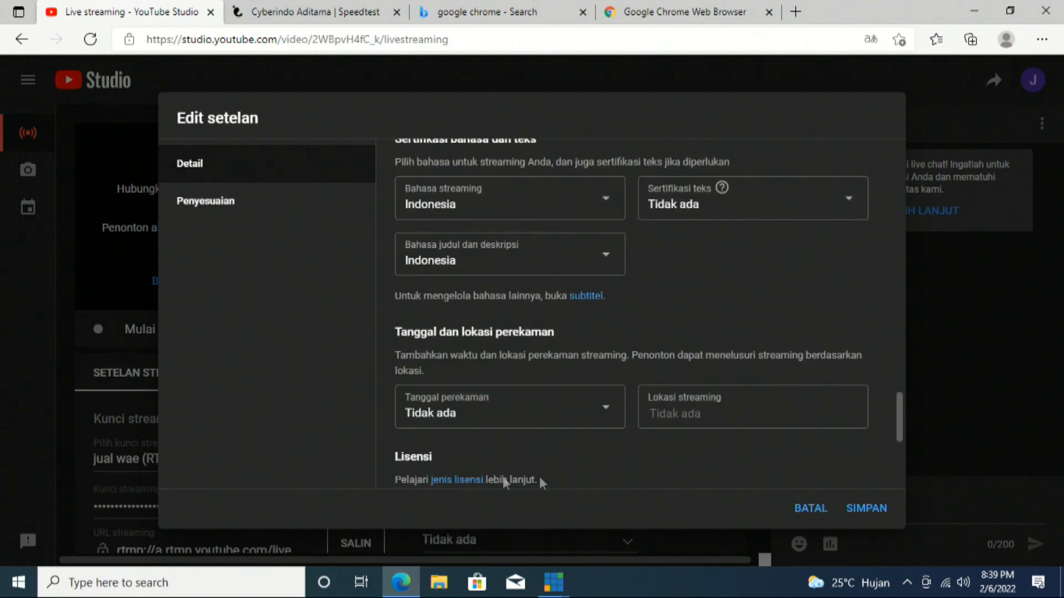
left_click(859, 508)
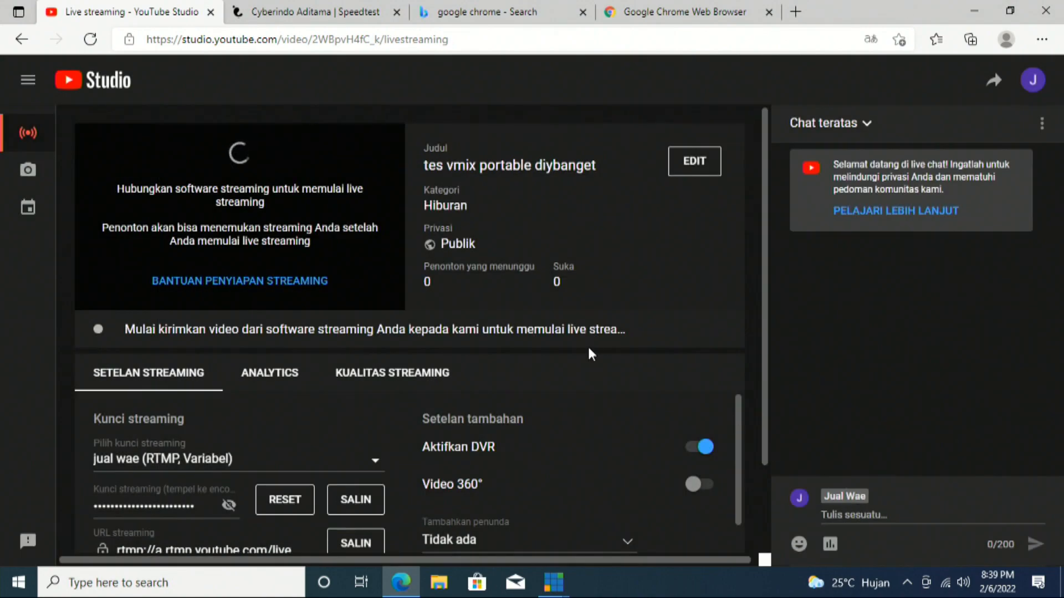
Copy the YouTube stream URL and enter rtmp://a.rtmp.youtube.com/live2 as the URL for stream 1 in vMix's Streaming Settings
scroll(603, 349, "down", 3)
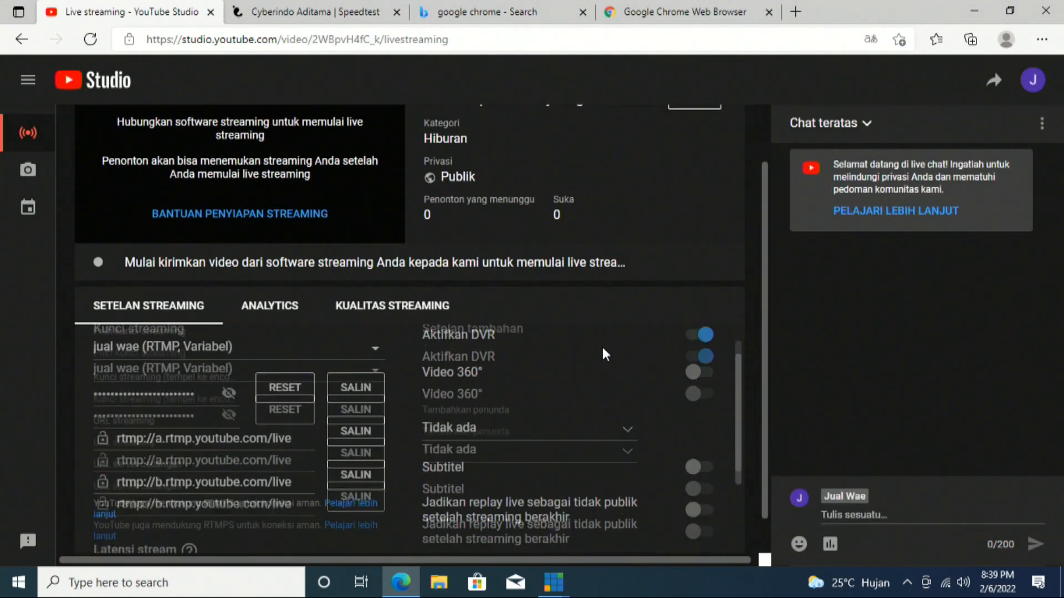
scroll(605, 351, "up", 1)
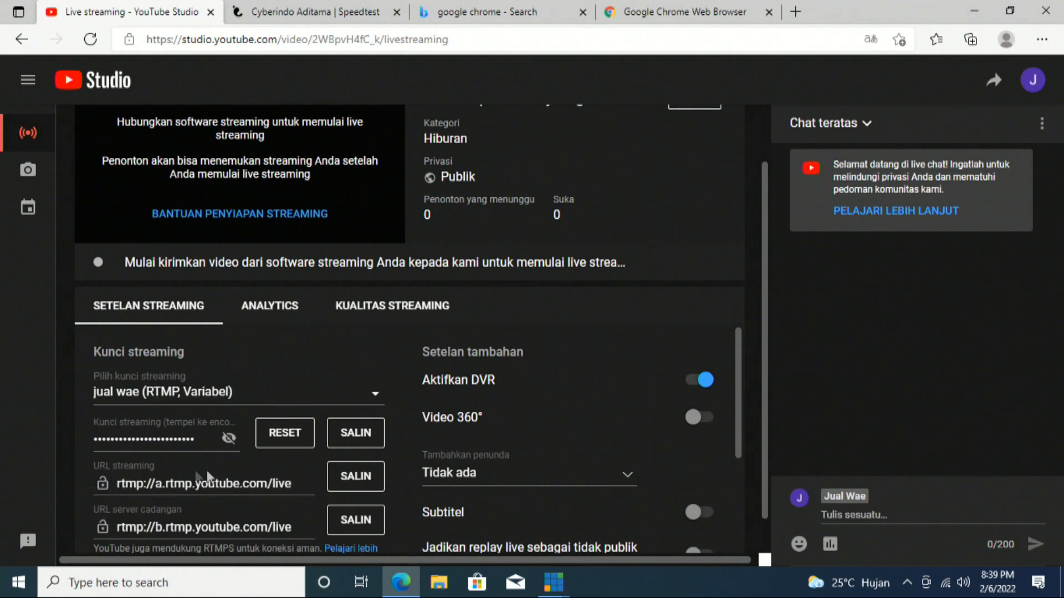
left_click(345, 477)
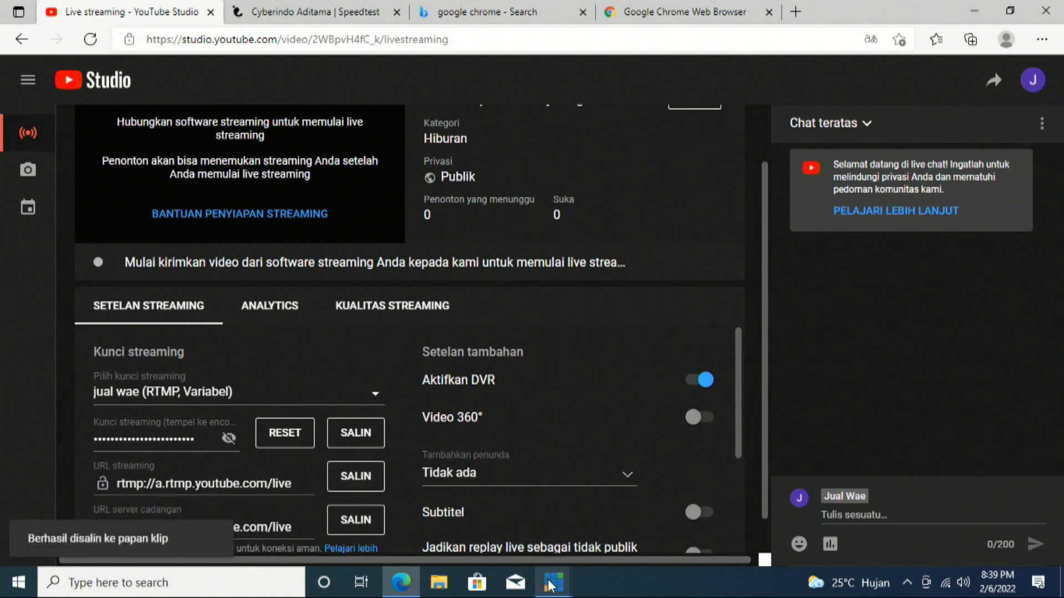
mouse_move(550, 584)
left_click(598, 529)
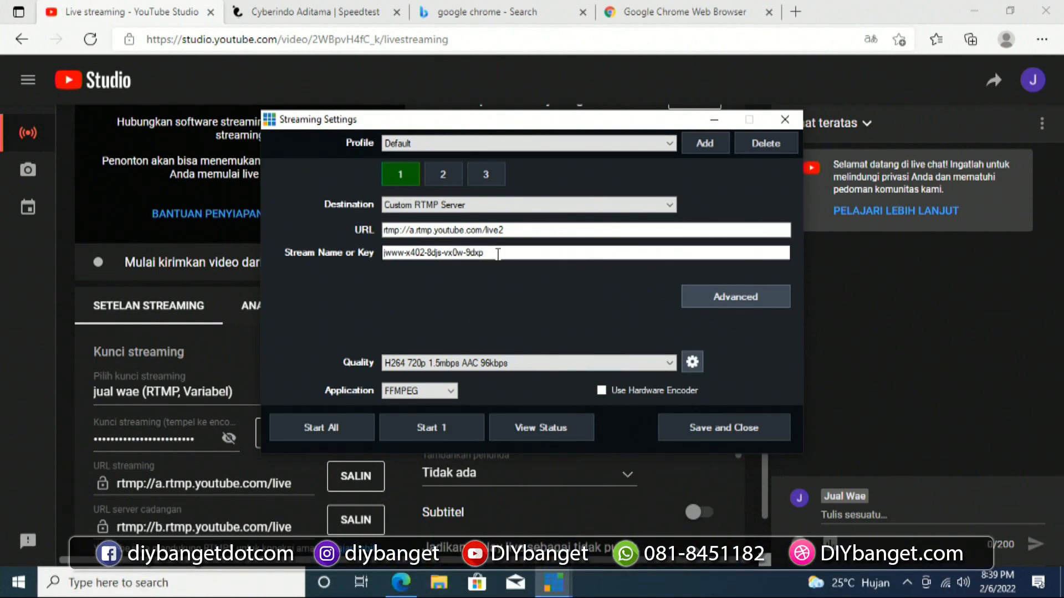
left_click_drag(523, 228, 317, 234)
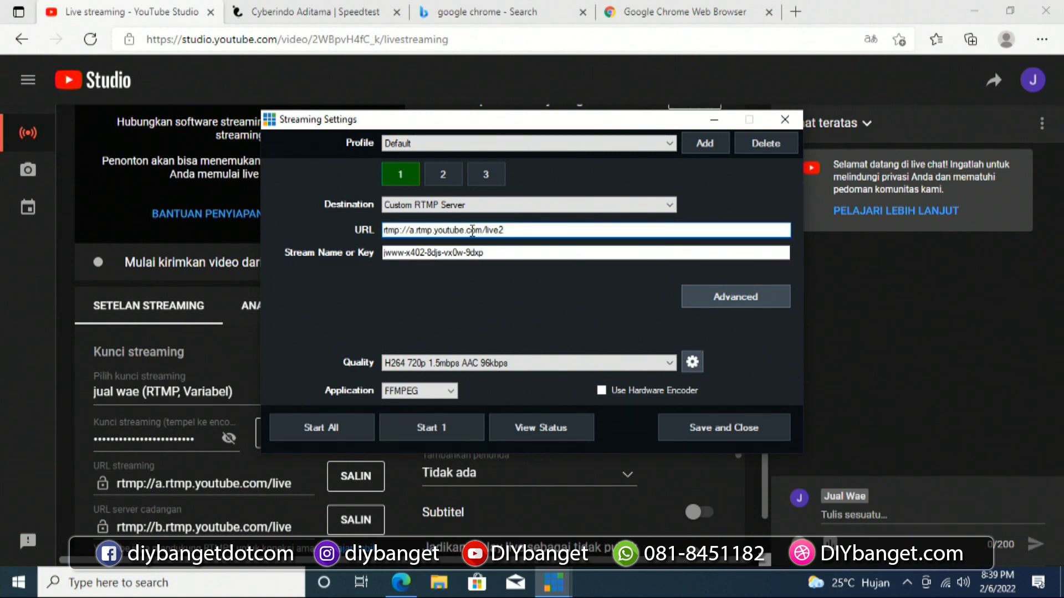
Copy the stream key from YouTube Studio and paste it as stream 1's stream name or key in vMix's Streaming Settings
left_click(3, 343)
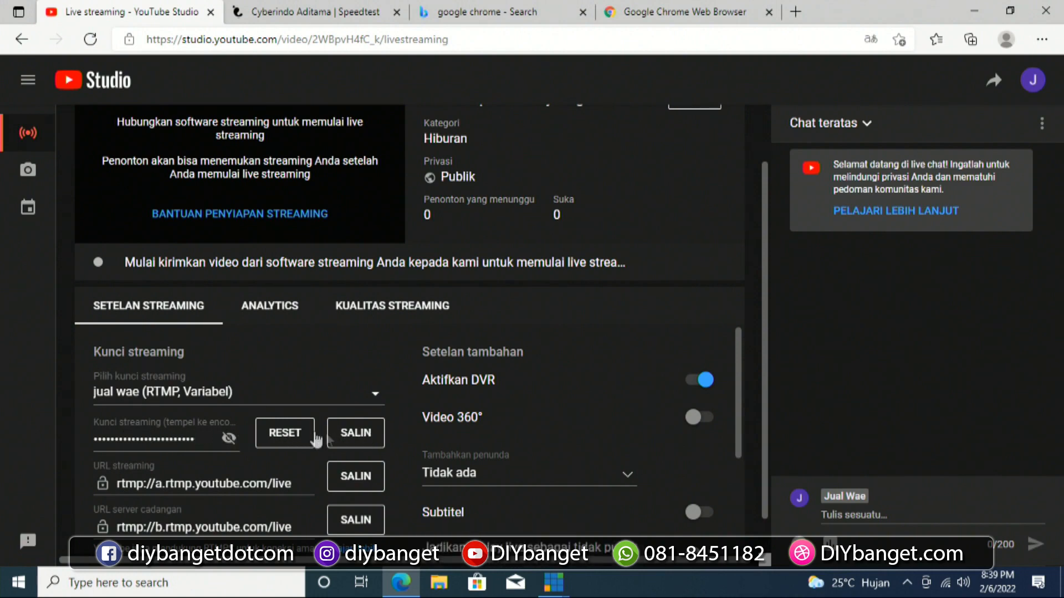
left_click(366, 435)
left_click(554, 582)
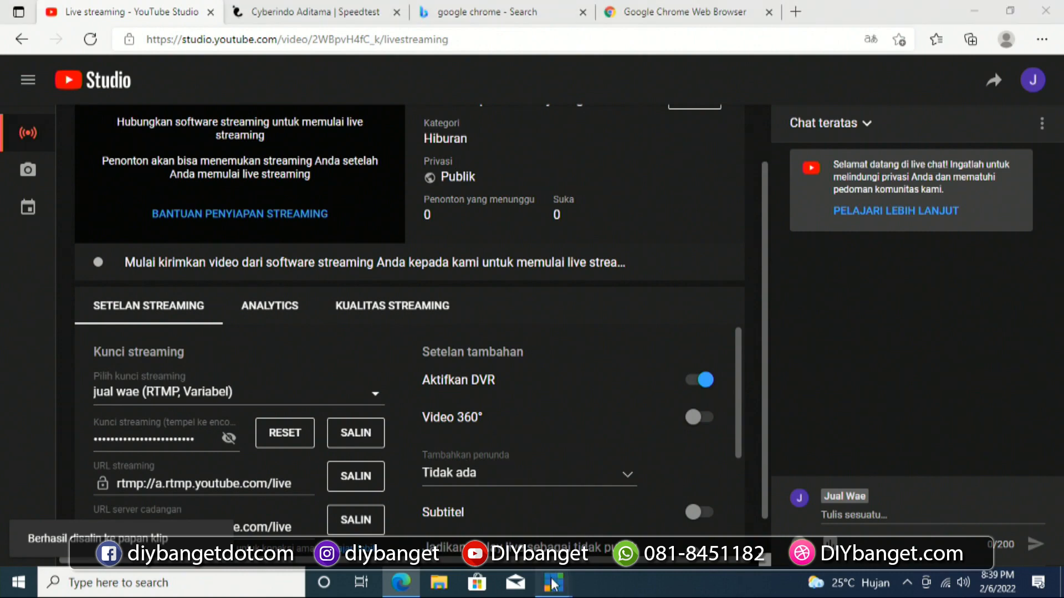
left_click(606, 515)
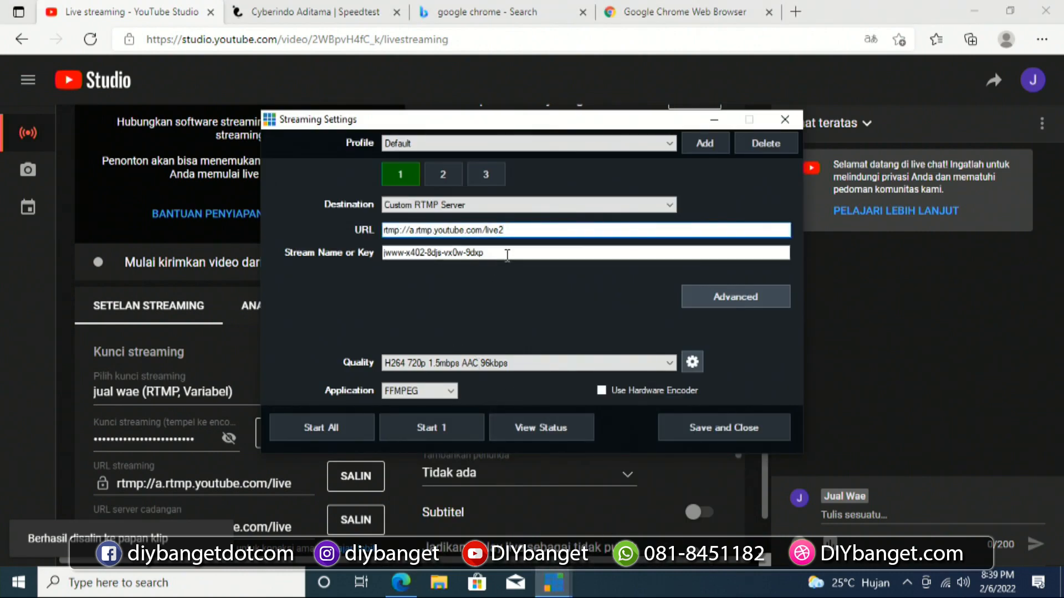
left_click_drag(502, 254, 367, 259)
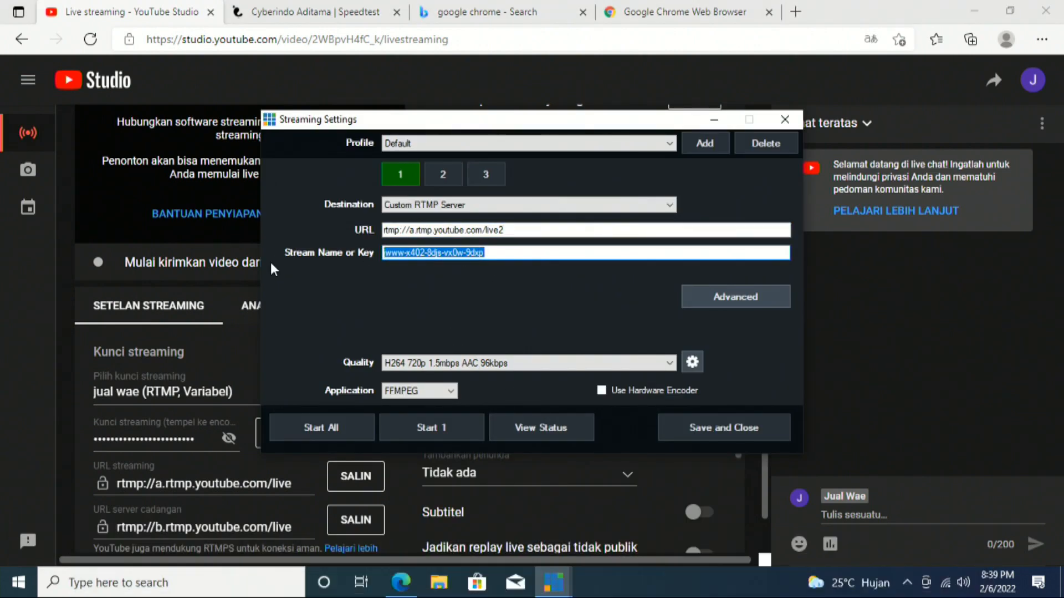
key("ctrl+v")
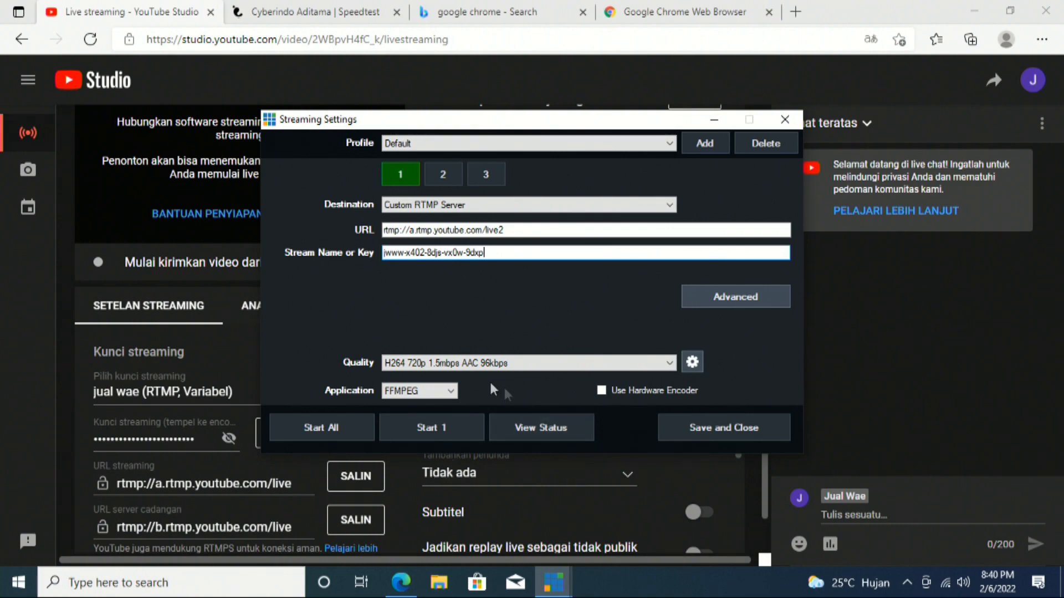
Set the streaming quality for stream 1 to H264 1080p 3mbps AAC 128kbps
left_click(480, 365)
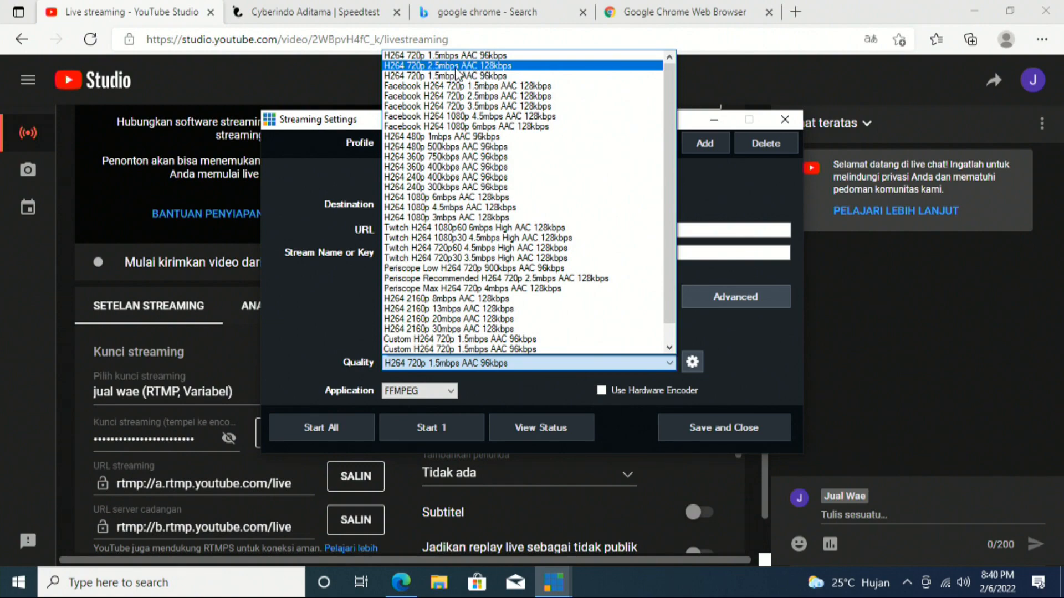
scroll(523, 148, "down", 1)
scroll(523, 148, "up", 1)
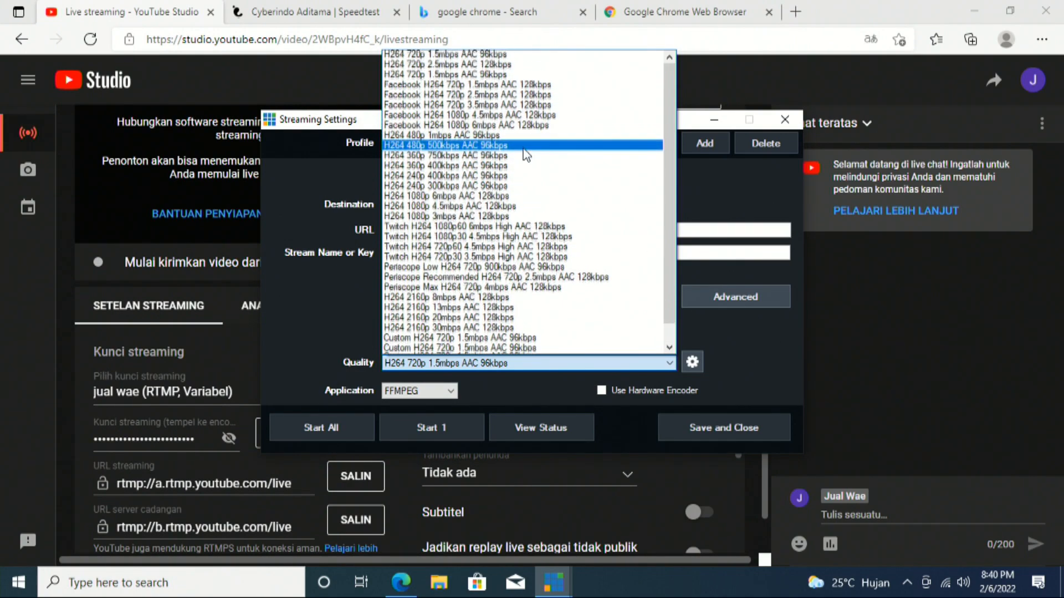
left_click_drag(673, 115, 677, 154)
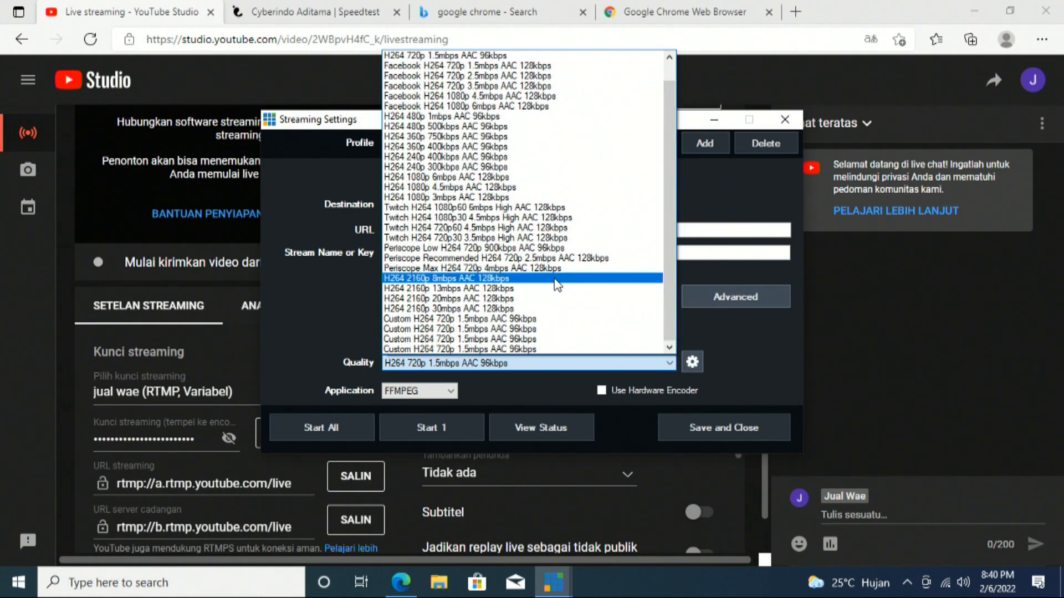
scroll(557, 288, "up", 1)
scroll(556, 286, "down", 1)
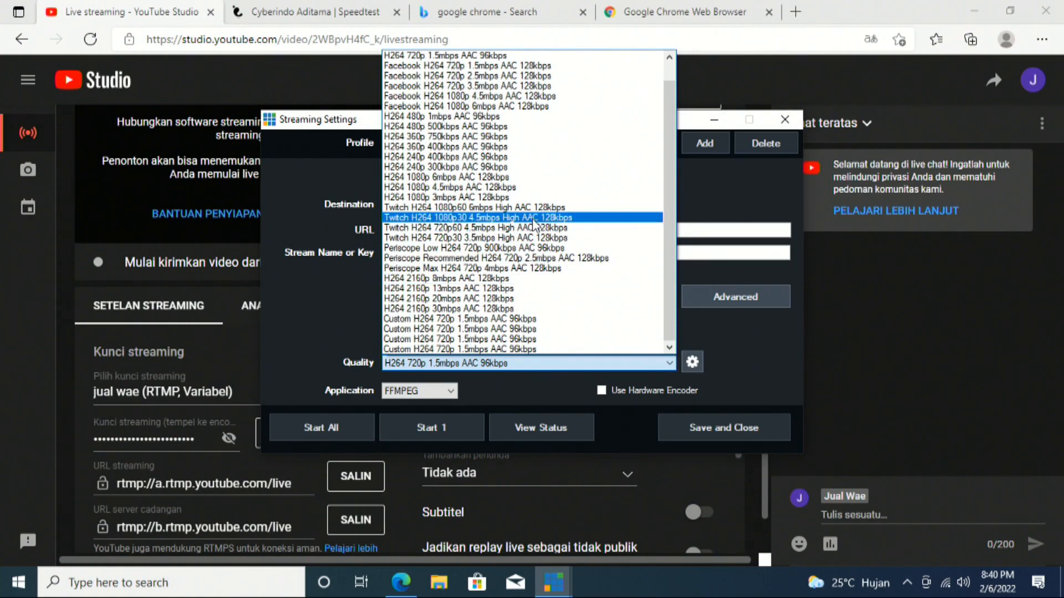
scroll(532, 221, "up", 1)
scroll(471, 280, "down", 1)
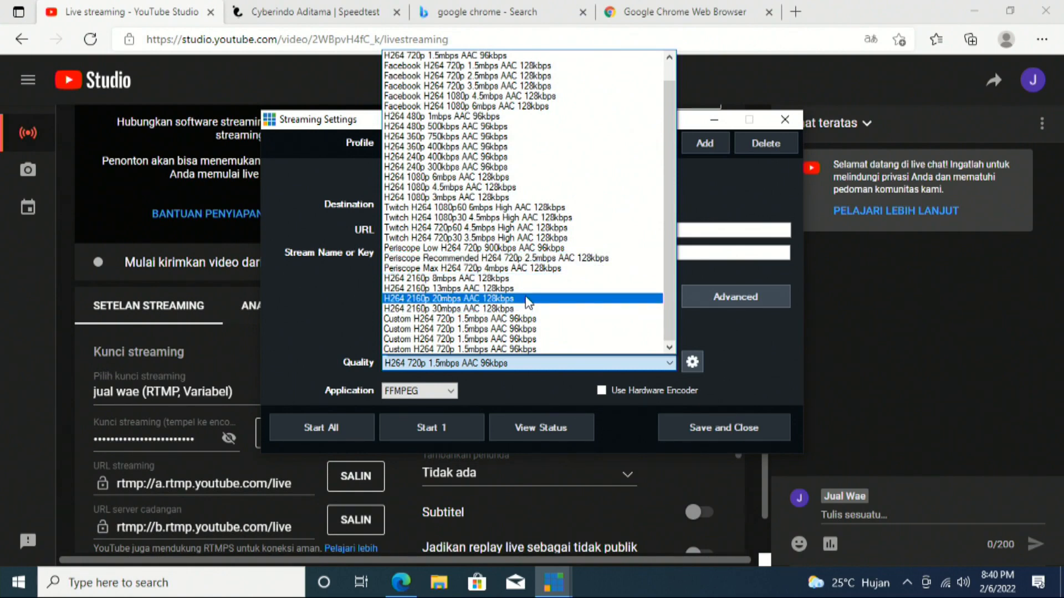
mouse_move(669, 280)
left_mouse_down()
mouse_move(679, 183)
mouse_move(679, 287)
left_mouse_up()
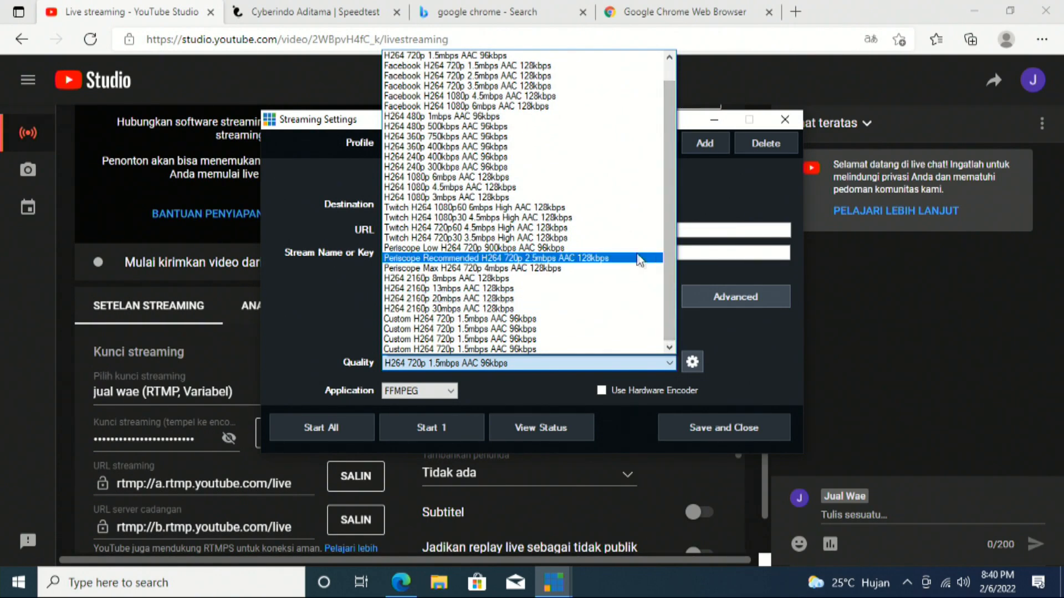
left_click(509, 198)
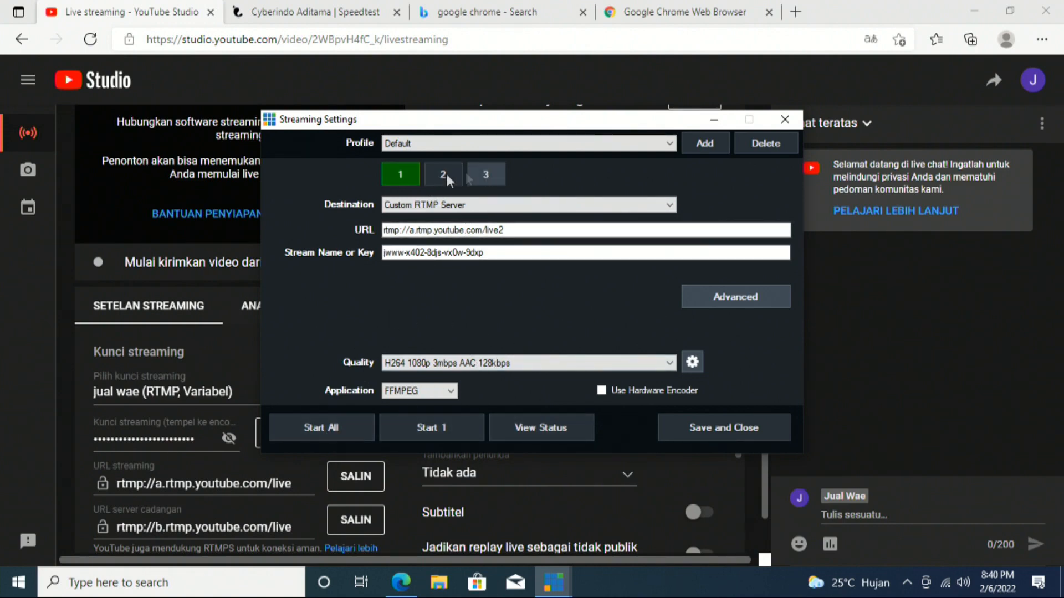
Keep stream 1 selected, save and close the streaming settings, and switch to the main vMix window
left_click(487, 175)
left_click(410, 179)
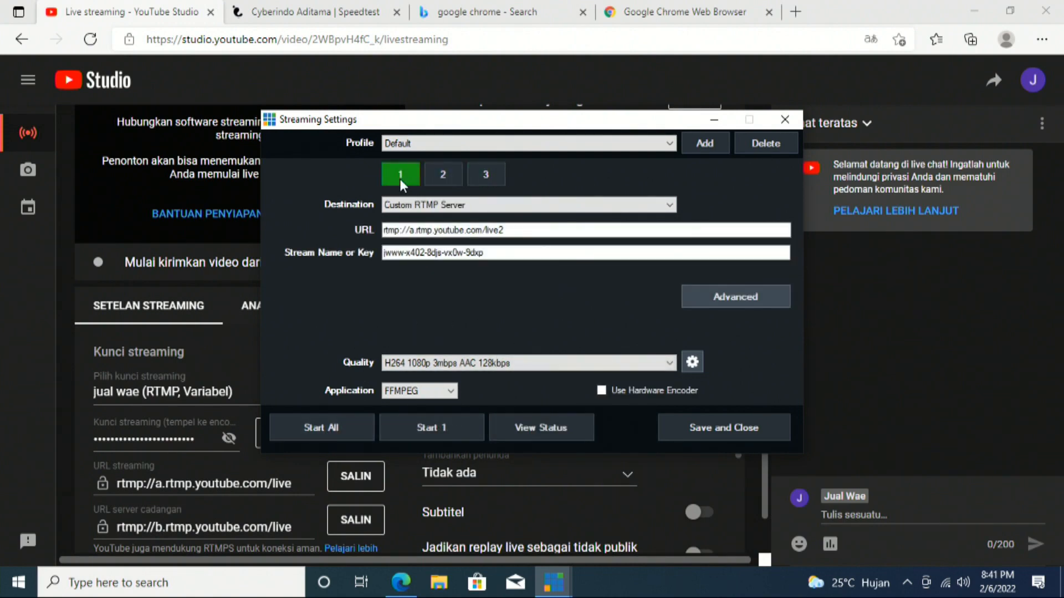
left_click(706, 423)
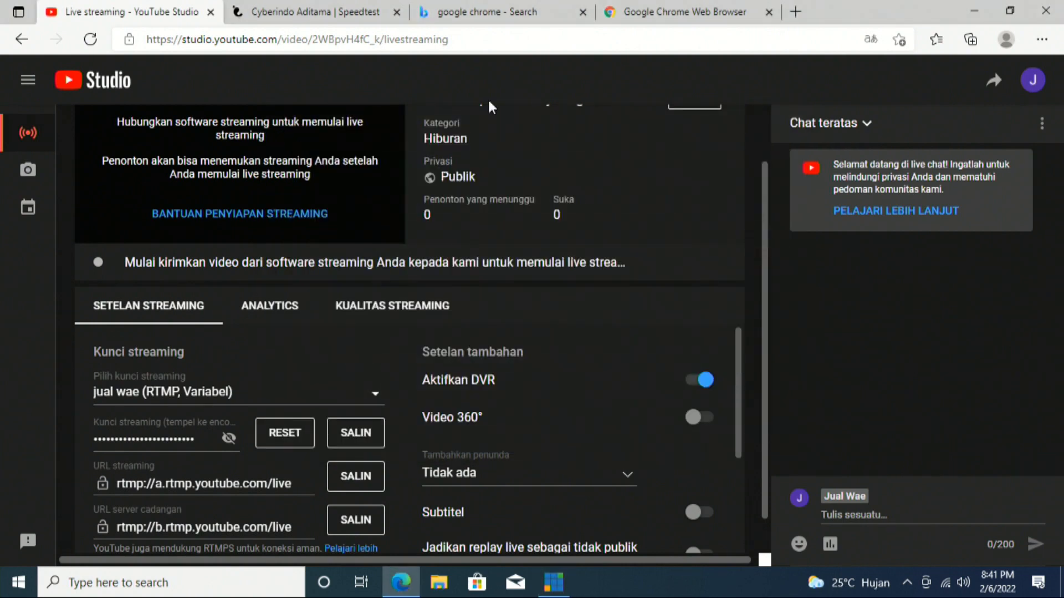
left_click(975, 10)
left_click(553, 582)
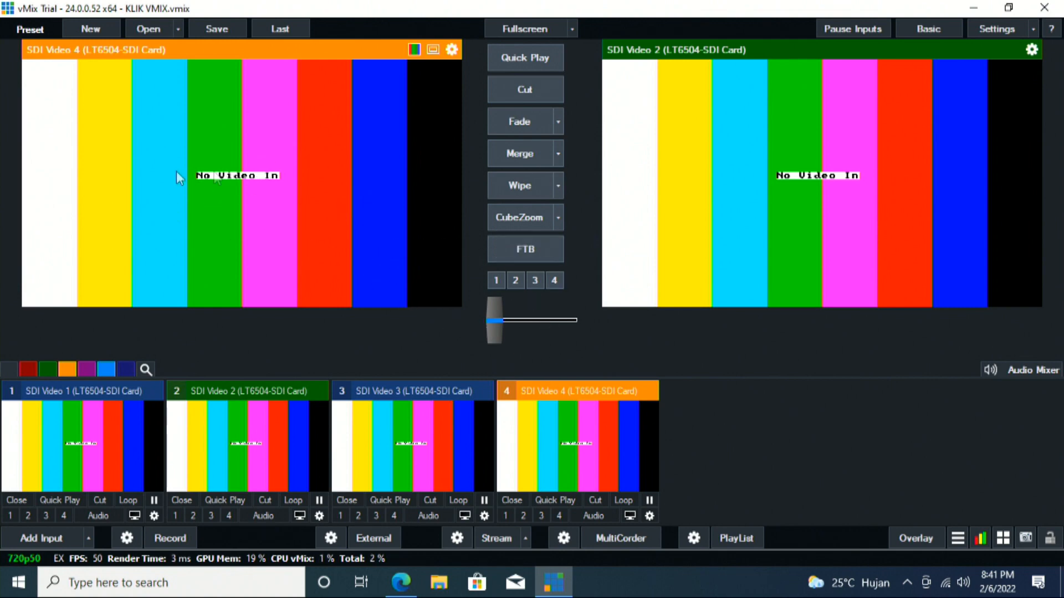
left_click(54, 542)
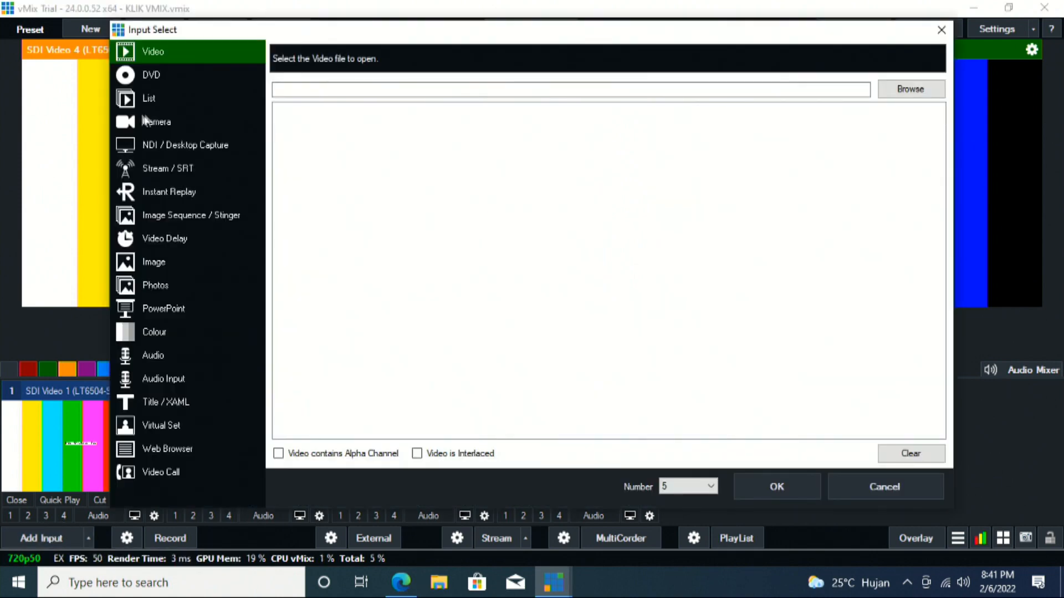
left_click(910, 89)
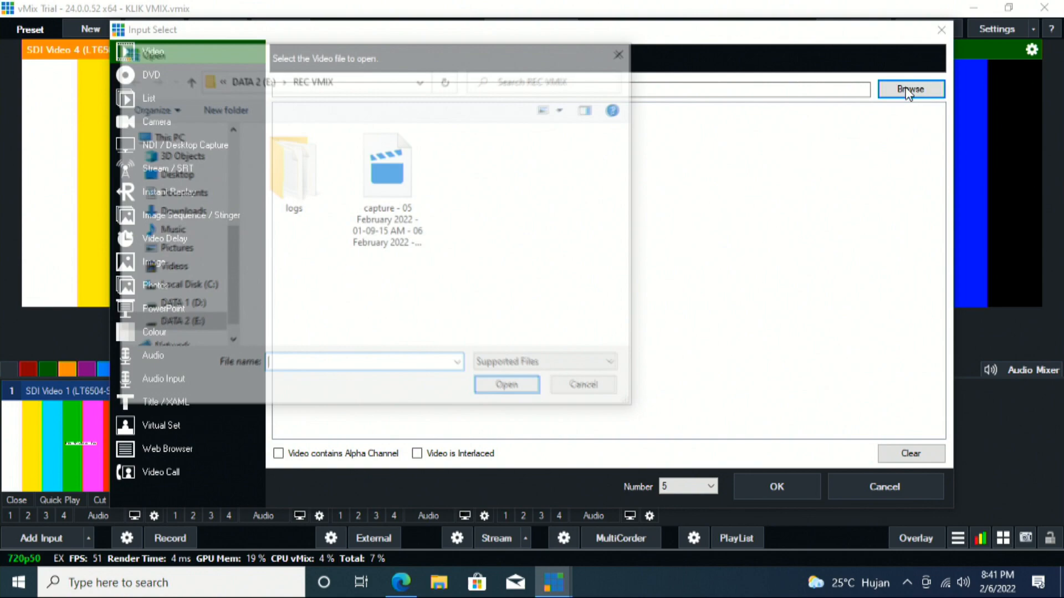
left_click(623, 51)
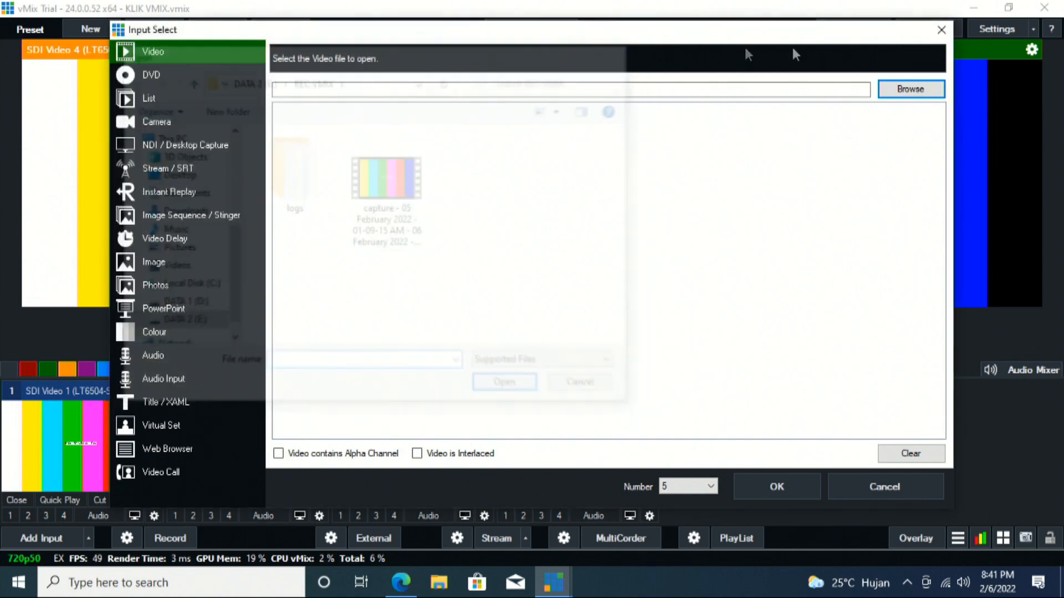
left_click(939, 31)
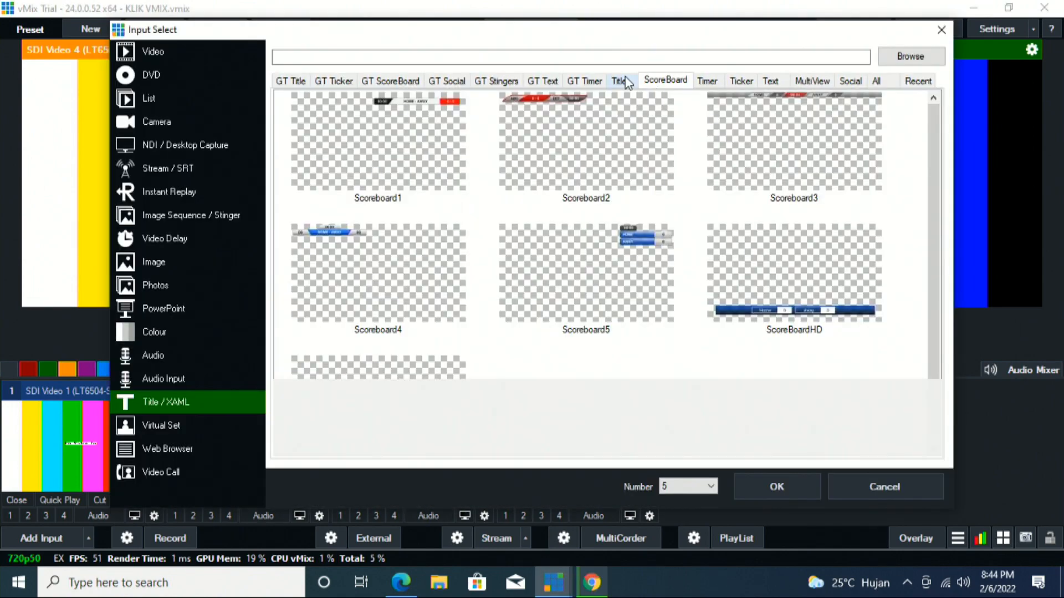
Add the Title3RedAlt template from the Title category of the Title/XAML inputs as input 5
left_click(619, 80)
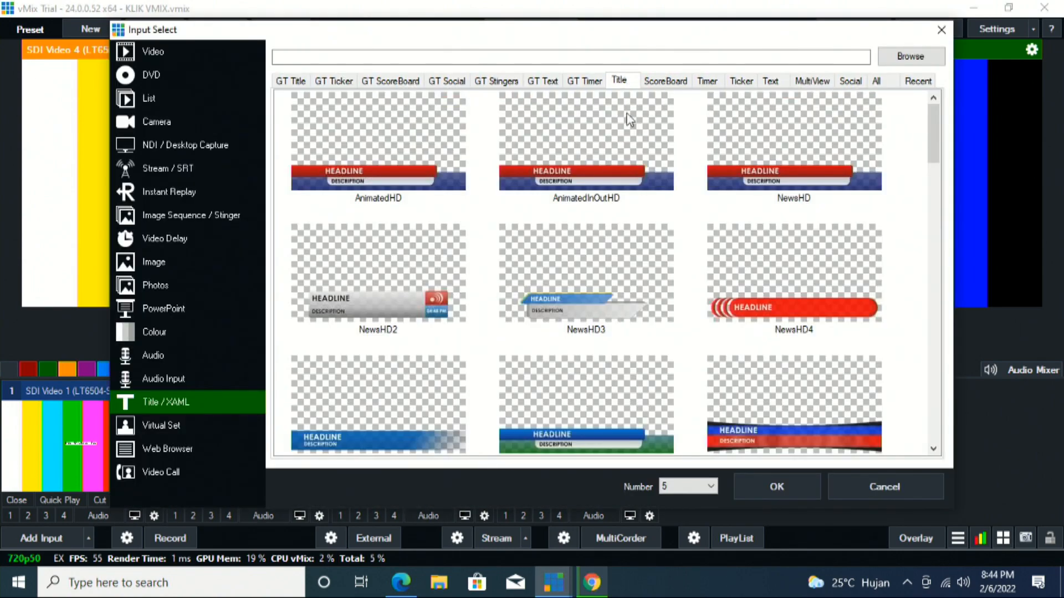
scroll(683, 226, "down", 5)
scroll(683, 225, "down", 10)
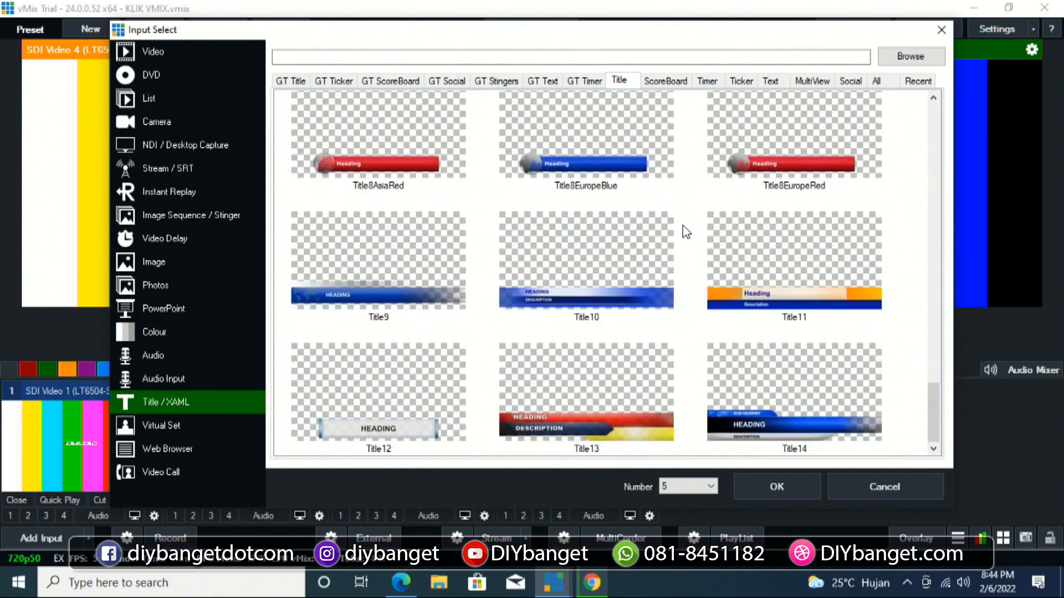
scroll(683, 225, "up", 10)
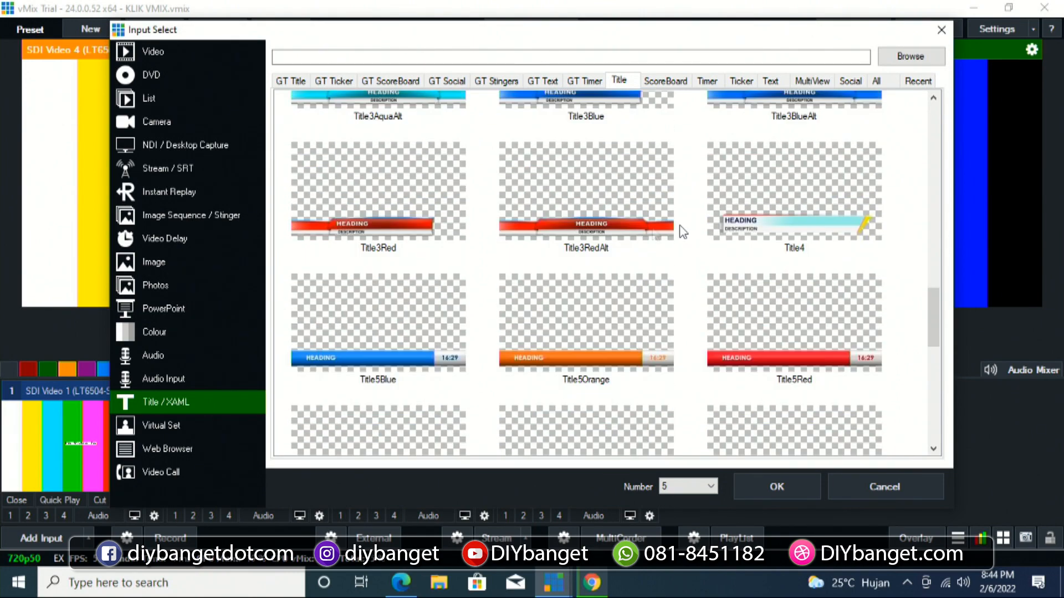
left_click(612, 210)
left_click(795, 487)
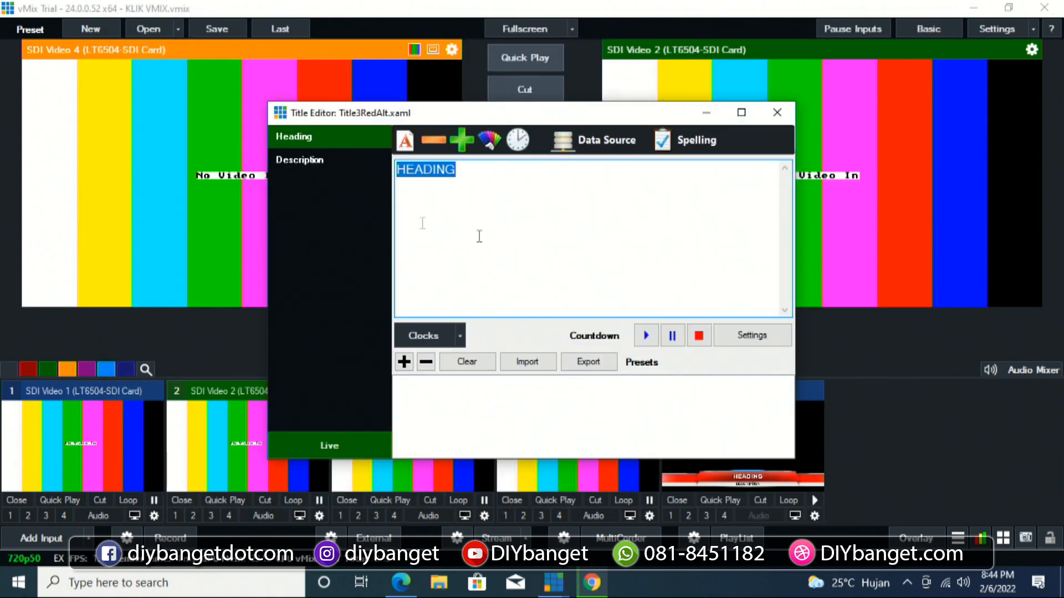
Close the title editor, load the Title3RedAlt title into preview, and show it over the program output on overlay 2
left_click(777, 112)
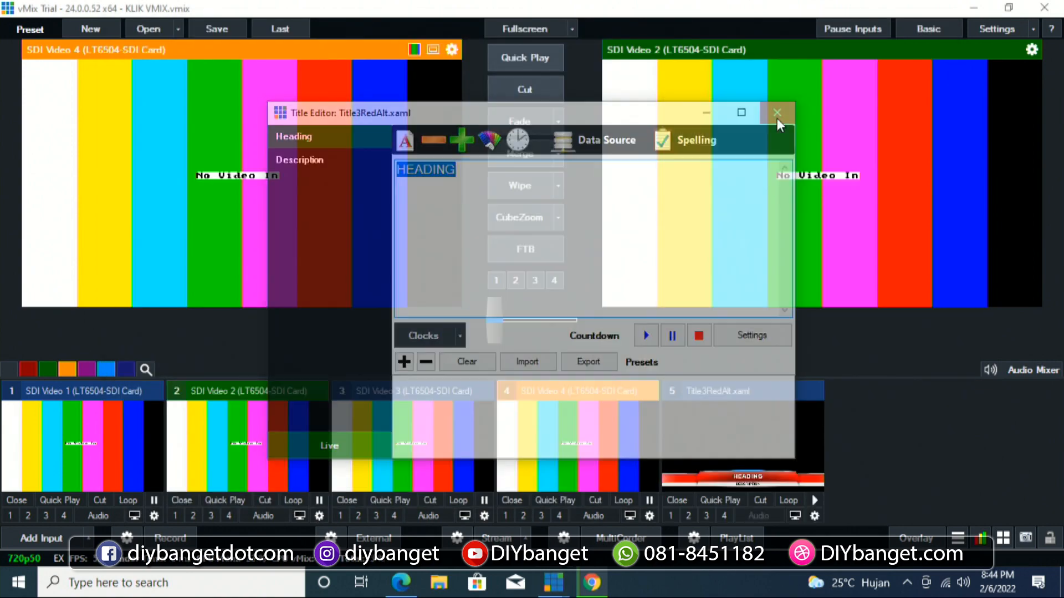
left_click(763, 439)
left_click(689, 516)
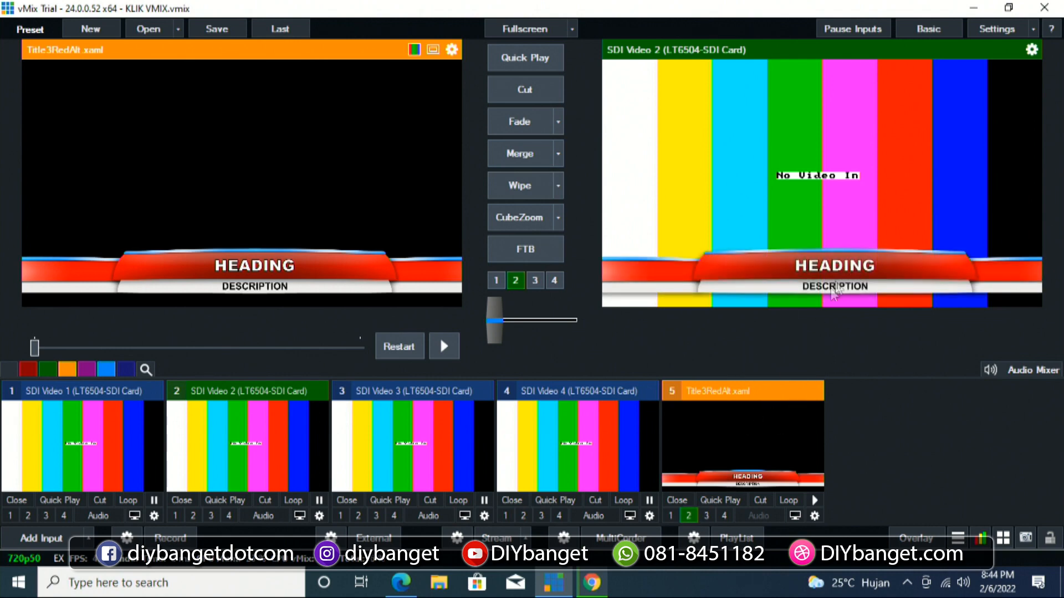
Edit the Title3RedAlt text, setting Heading to "judul konser" and Description to "koser akbar broo", and close the title editor
right_click(760, 430)
left_click(787, 440)
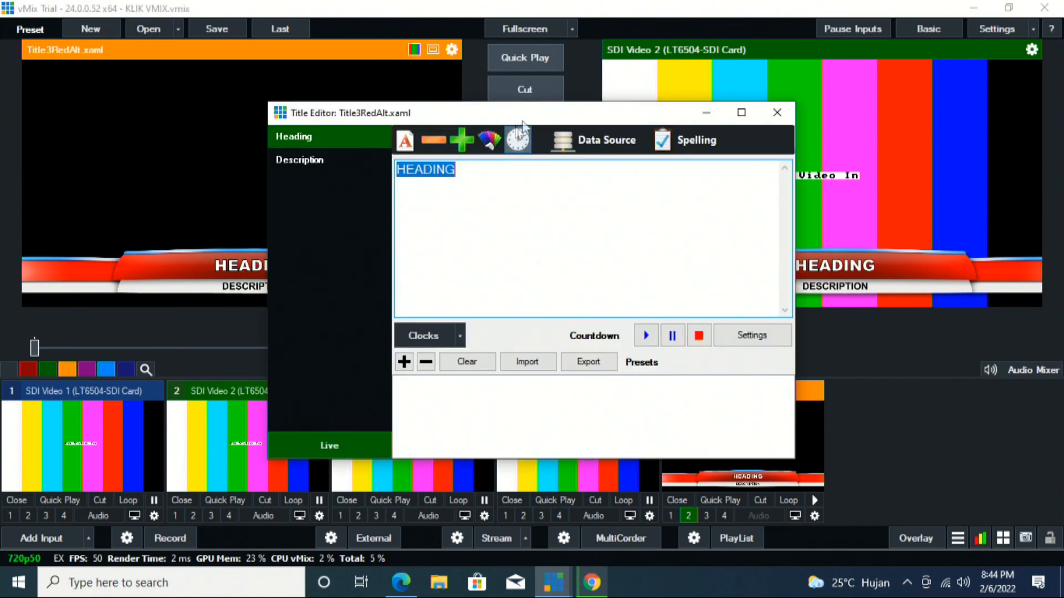
left_click_drag(552, 117, 349, 138)
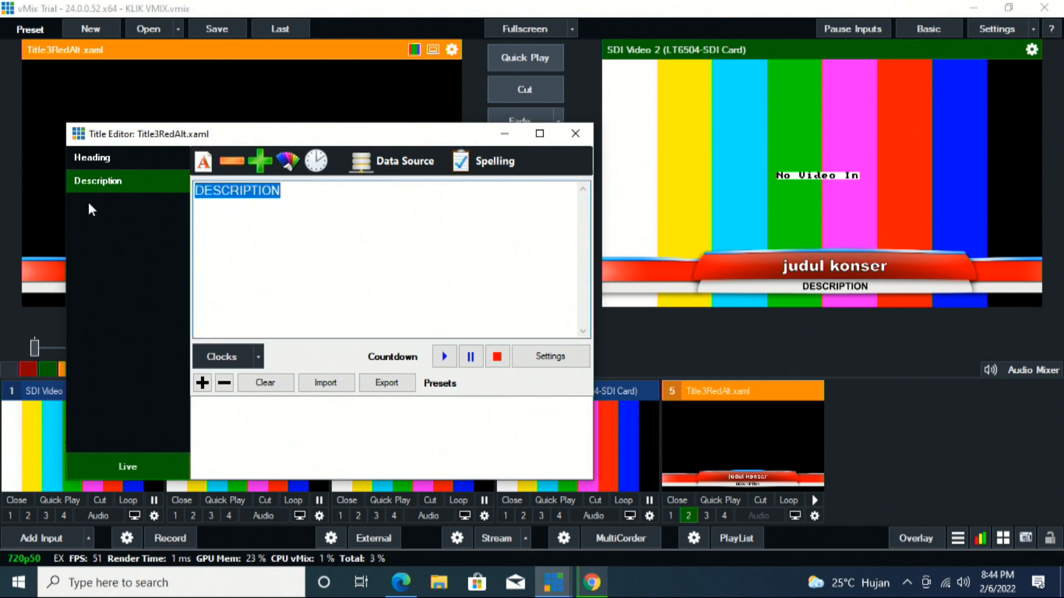
type("koser akbar broo")
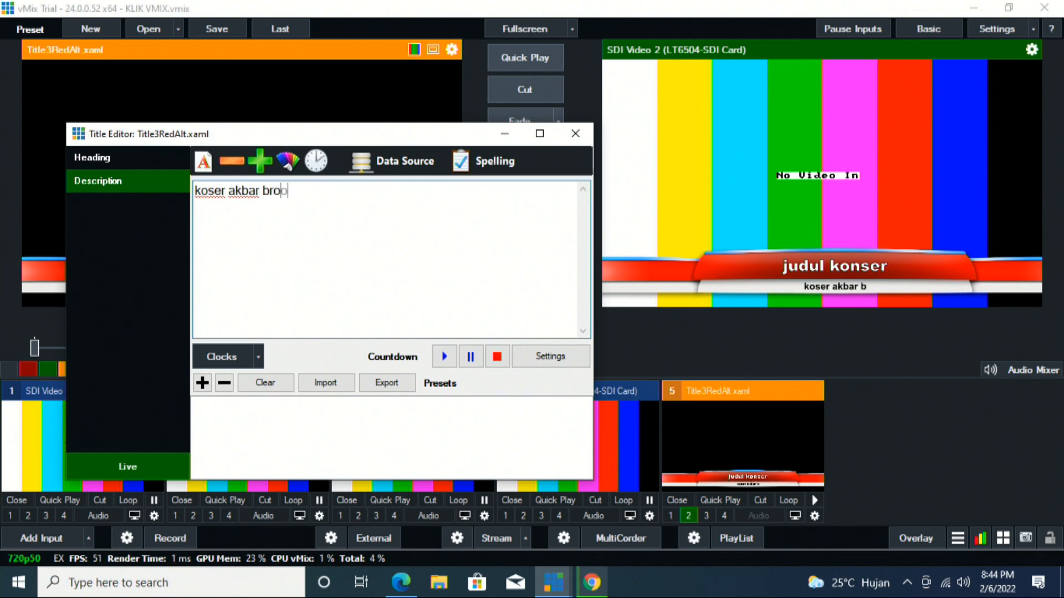
left_click(574, 134)
Toggle the title's overlay 2 off, on and off again over the program output
left_click(688, 515)
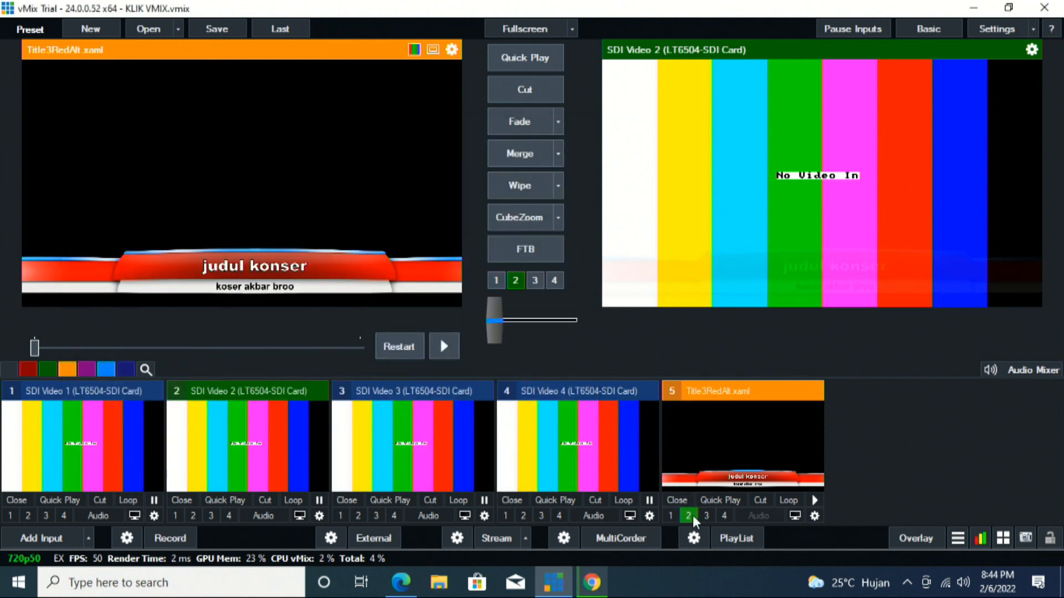
left_click(692, 515)
left_click(693, 515)
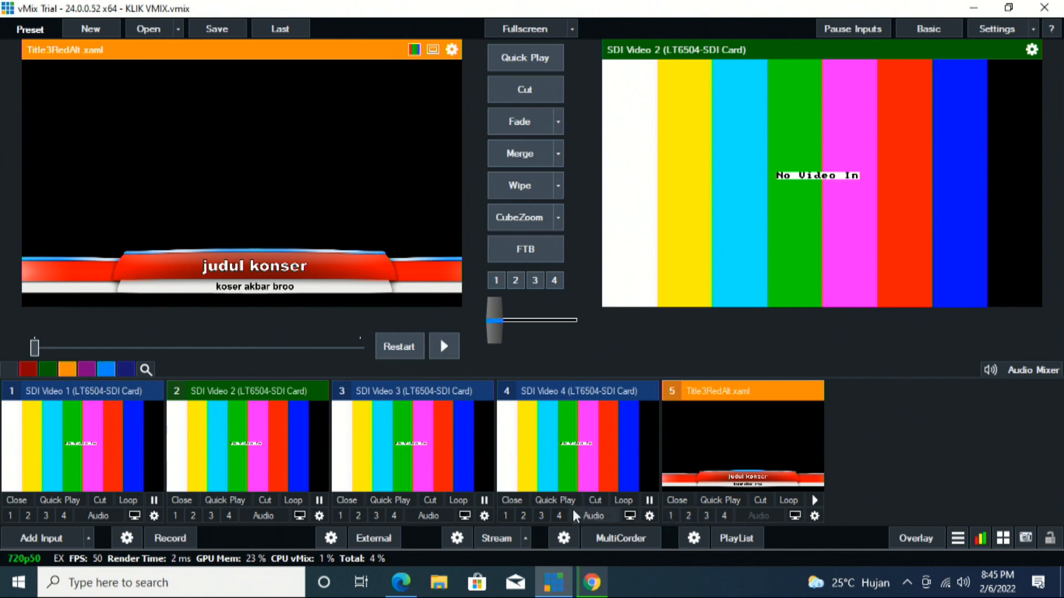
Switch the preview among the SDI inputs, ending on SDI Video 4, and show the title over the program output on overlay 2
left_click(596, 435)
left_click(468, 438)
left_click(121, 440)
left_click(253, 432)
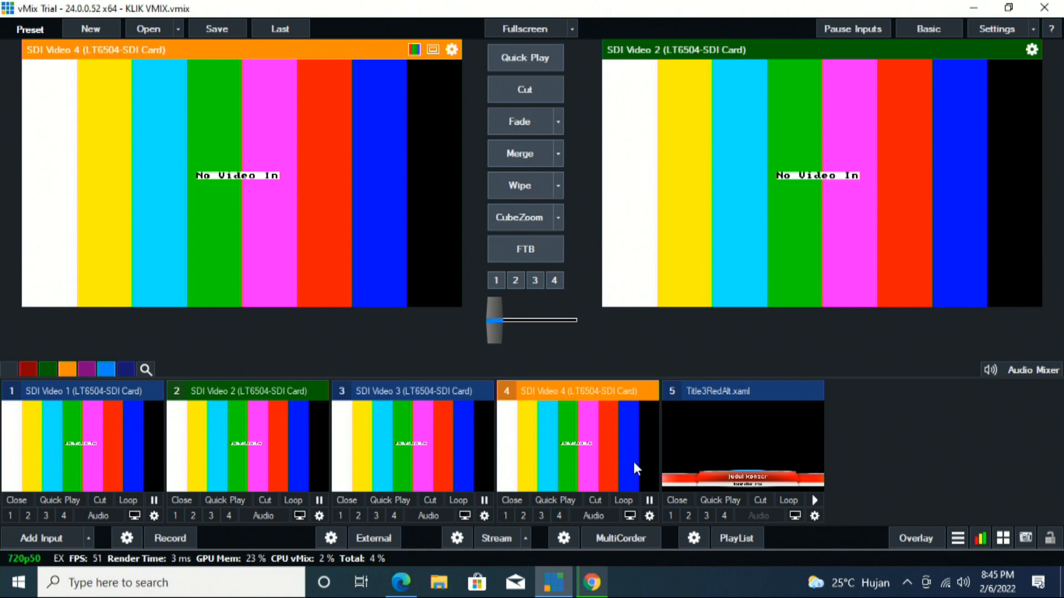
left_click(690, 514)
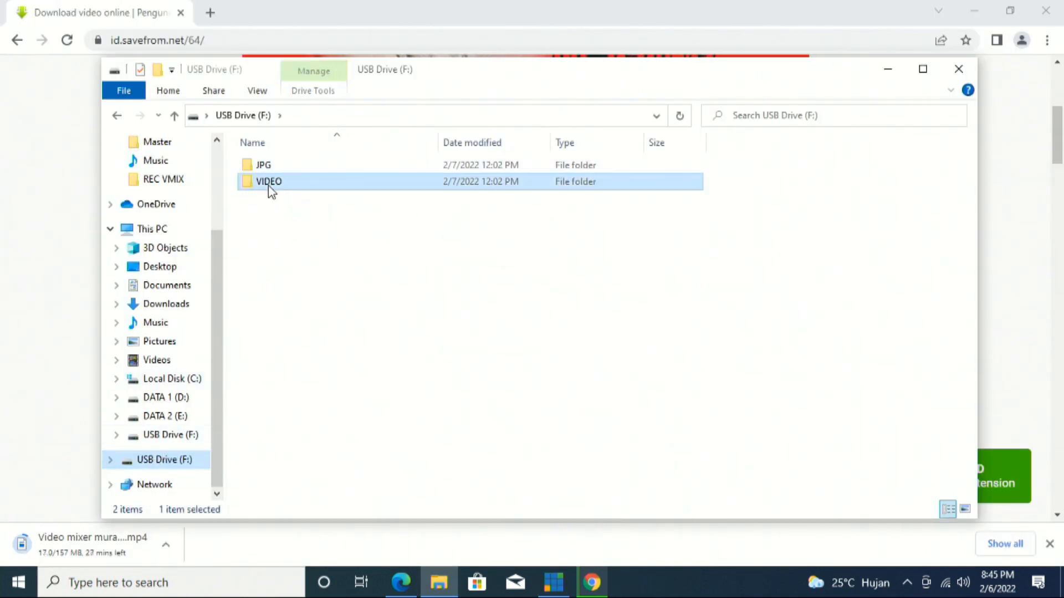
Copy the Musik Reggae Ini MP4 from the VIDEO folder of USB Drive (F:) into the Downloads folder
double_click(268, 185)
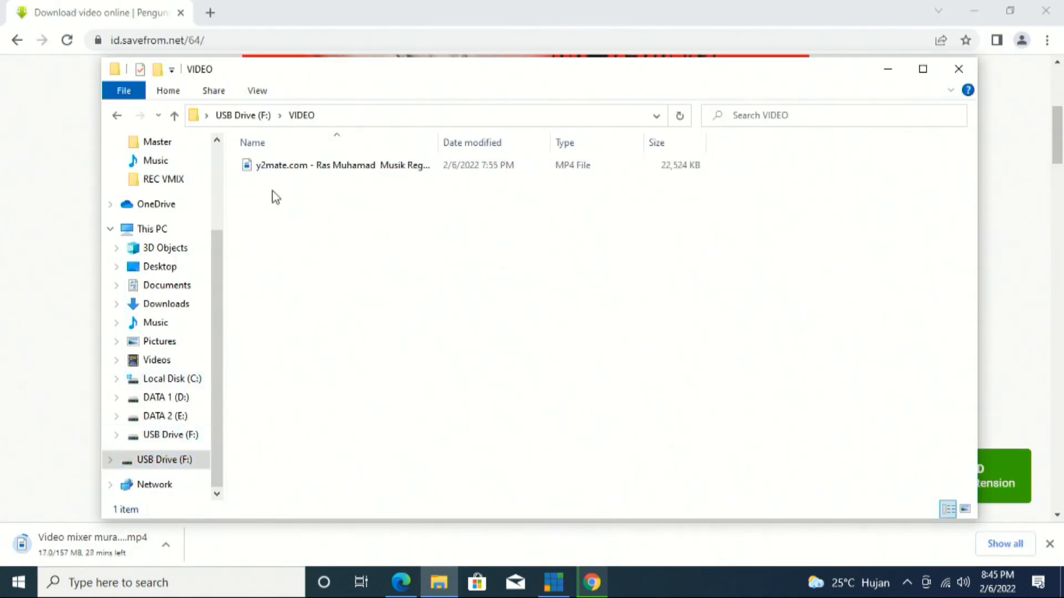
right_click(306, 169)
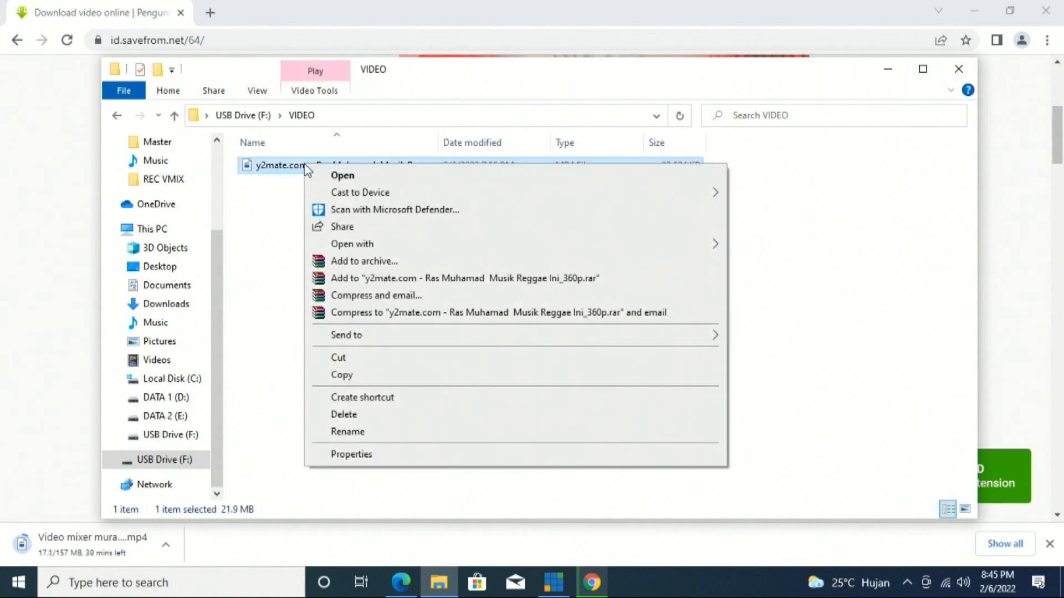
left_click(340, 375)
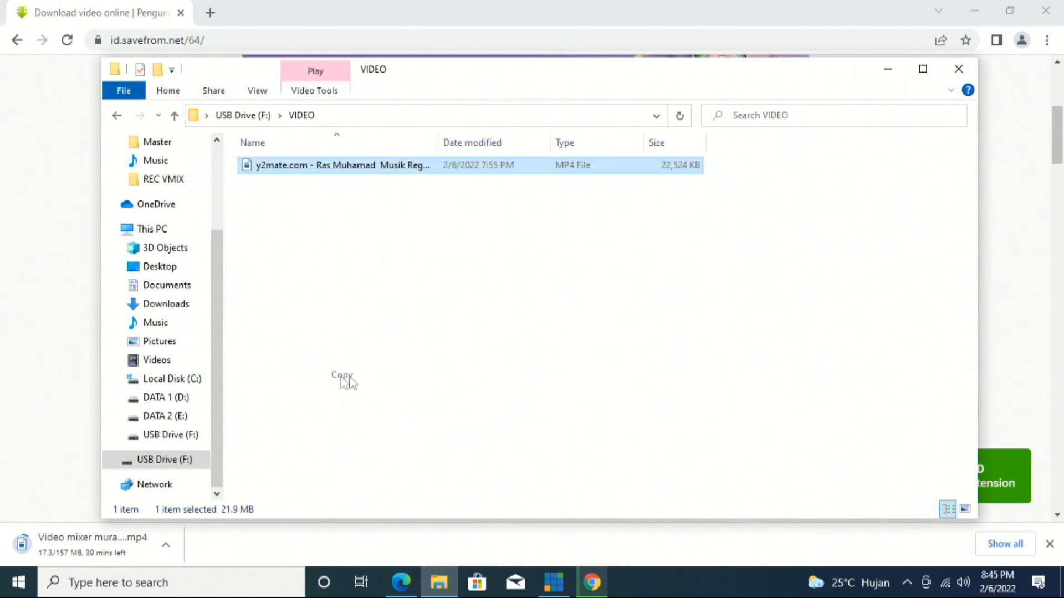
left_click(167, 305)
right_click(392, 304)
left_click(430, 411)
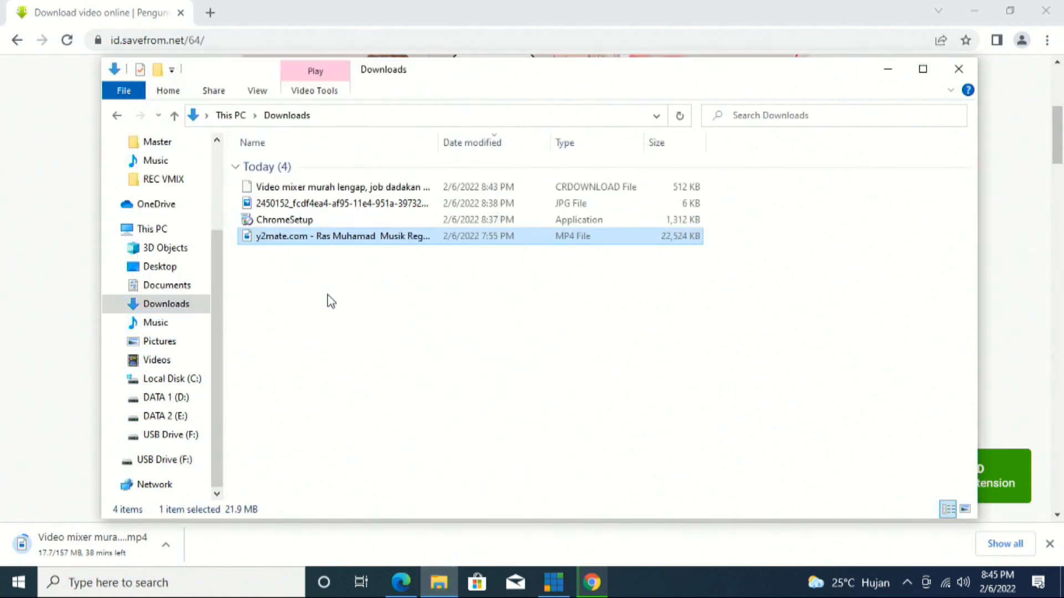
Add the copied Musik Reggae Ini MP4 from Downloads to vMix as input 6
left_click(307, 237)
left_click(548, 583)
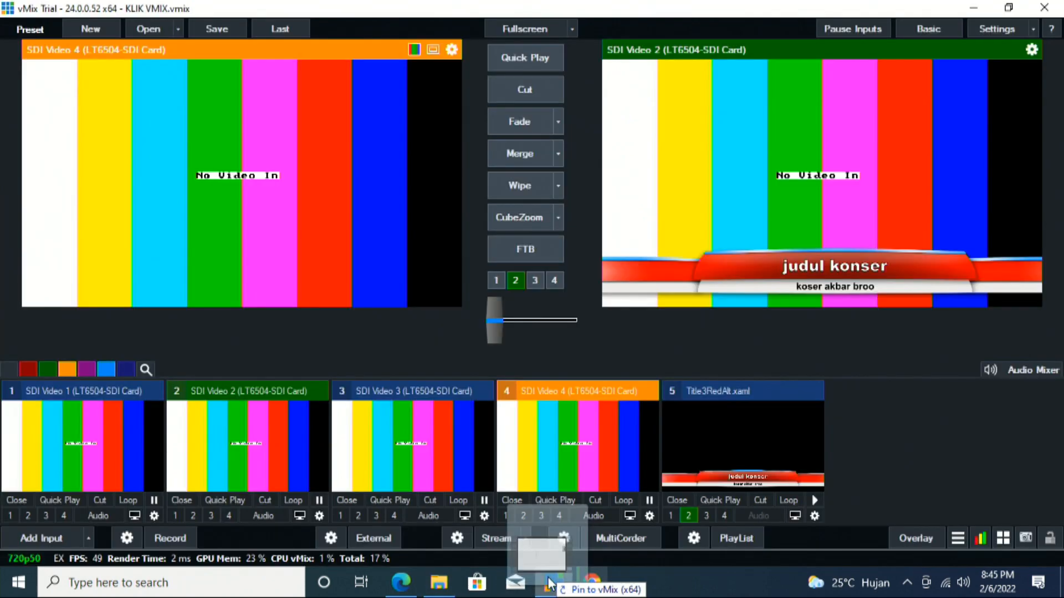
left_click_drag(834, 491, 943, 447)
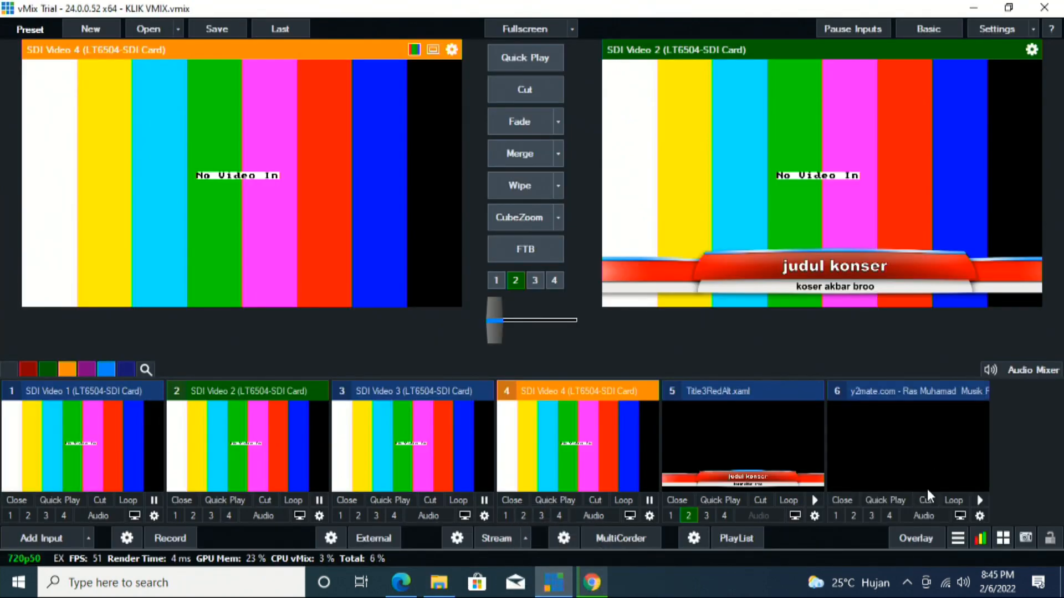
Load the Musik Reggae Ini video into preview, seek to about 36 seconds, and transition it manually to the program output
left_click(917, 453)
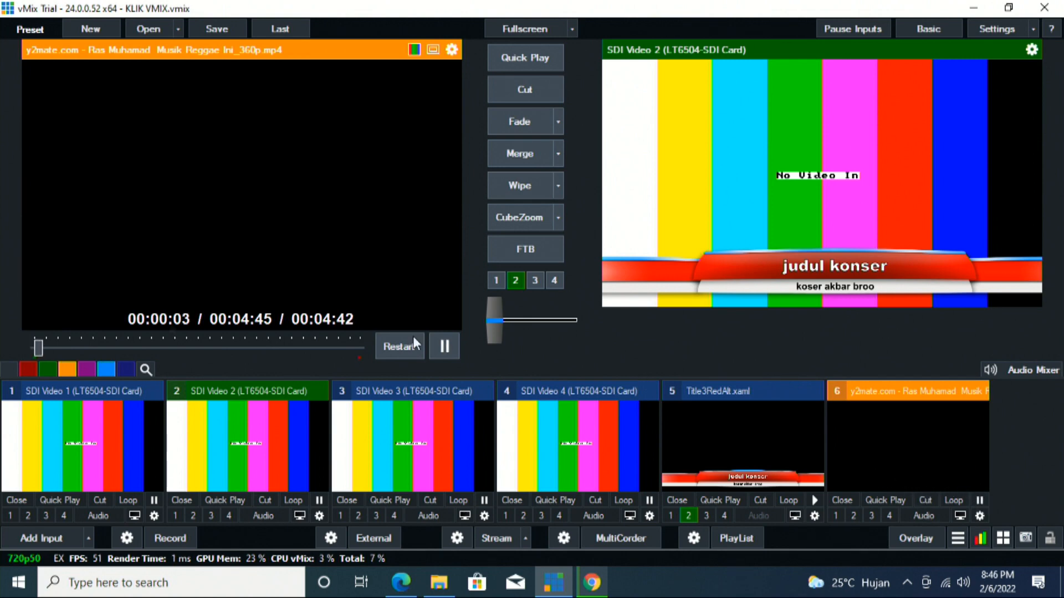
left_click(75, 347)
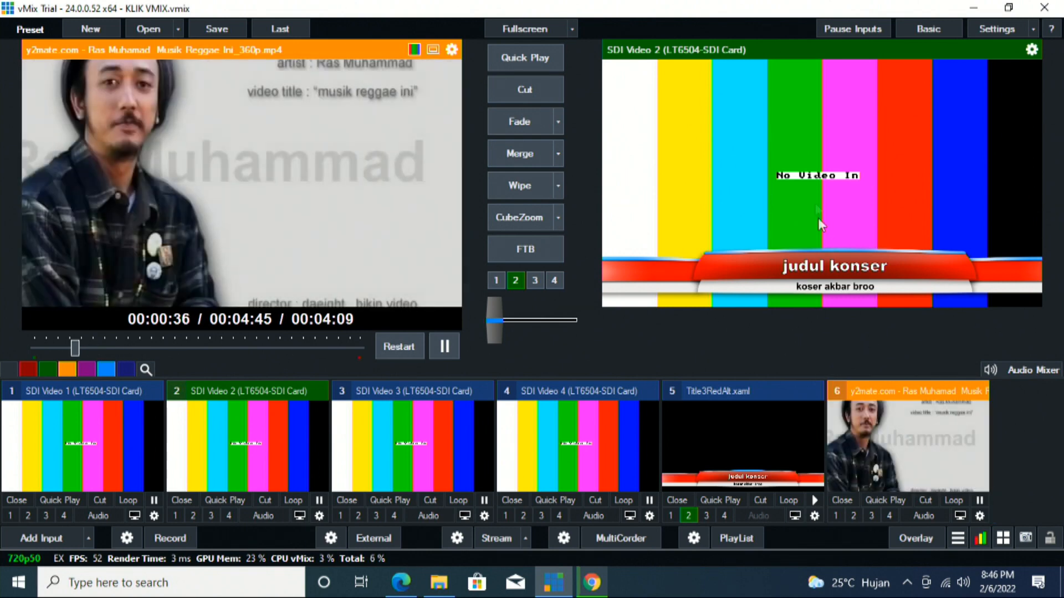
left_click_drag(482, 333, 683, 347)
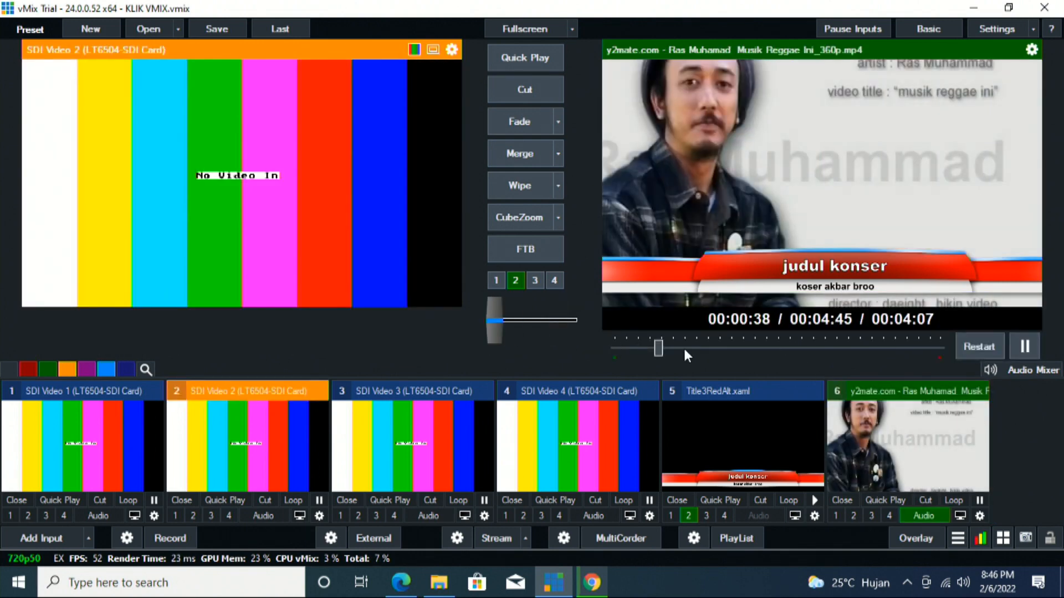
Put the Musik Reggae Ini video on overlay 1 and turn off its audio
left_click(836, 514)
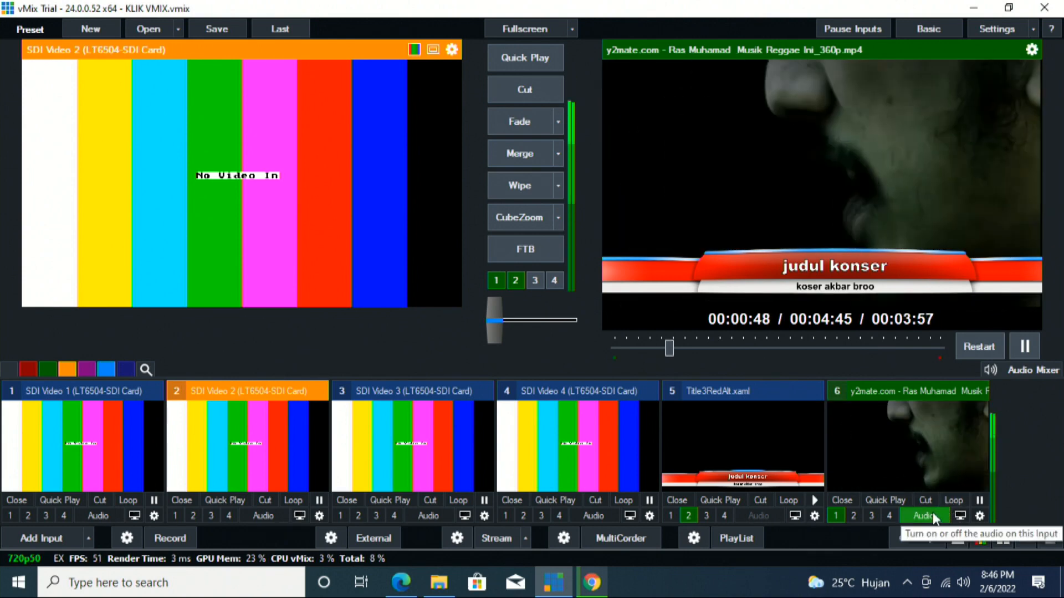
left_click(932, 512)
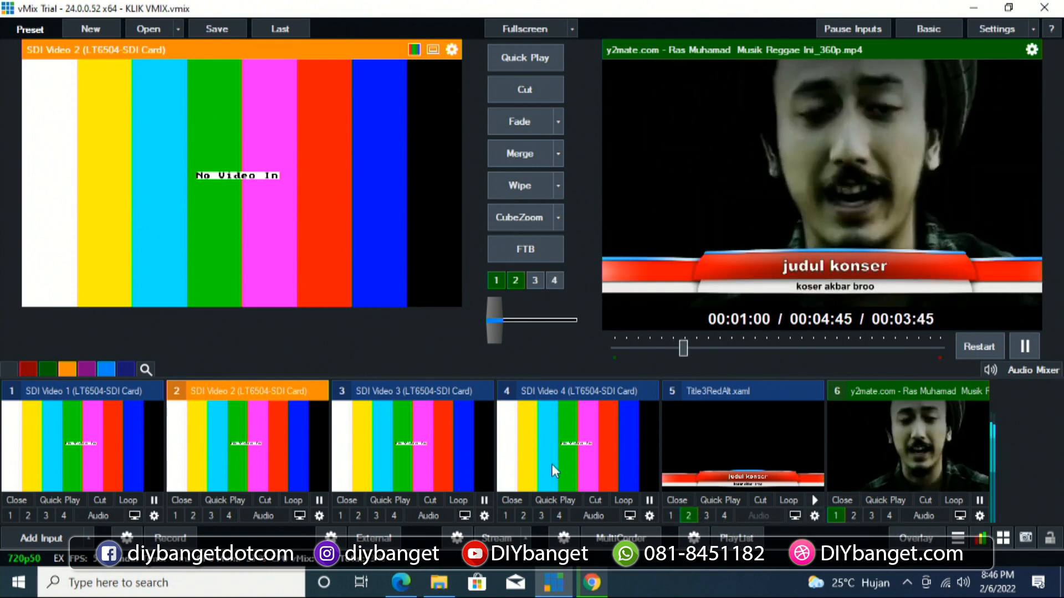
Start streaming on stream 1 and start recording the program output
left_click(499, 538)
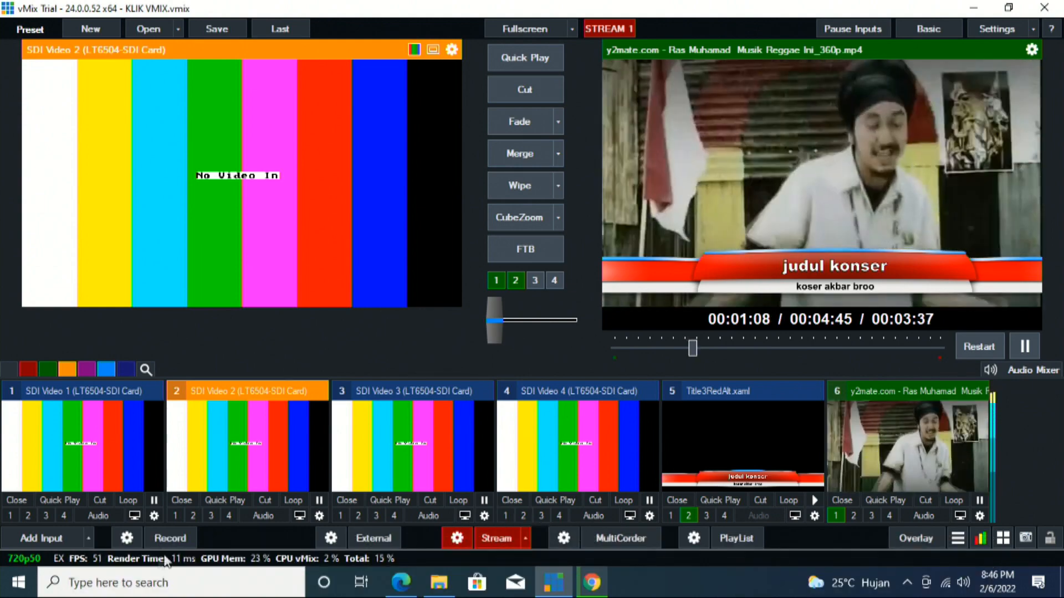
left_click(154, 537)
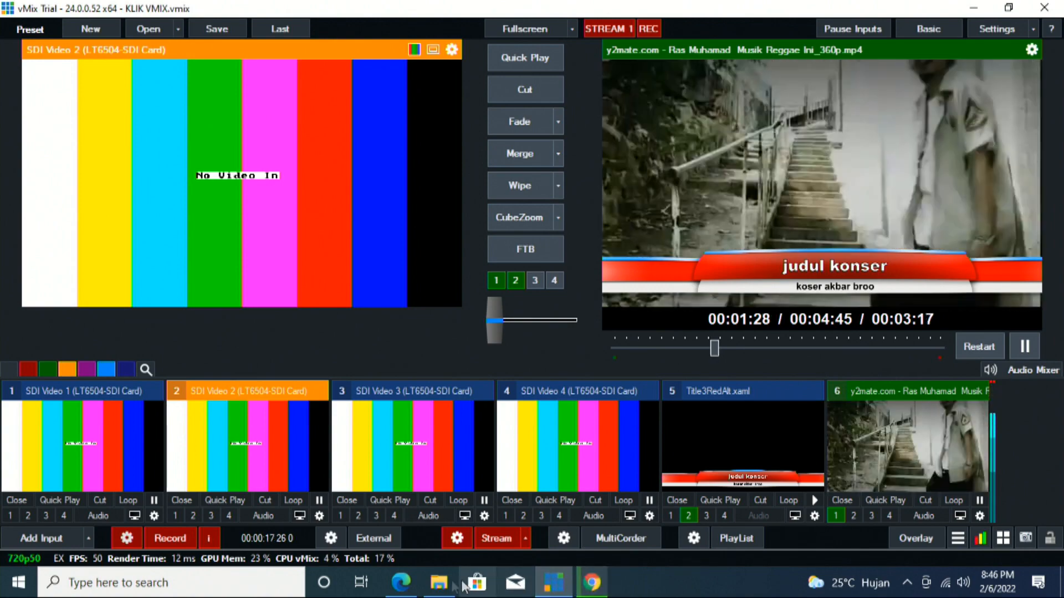
Switch to YouTube Studio, check the live stream's picture, connection status and analytics, and return to vMix
left_click(420, 586)
scroll(404, 187, "up", 2)
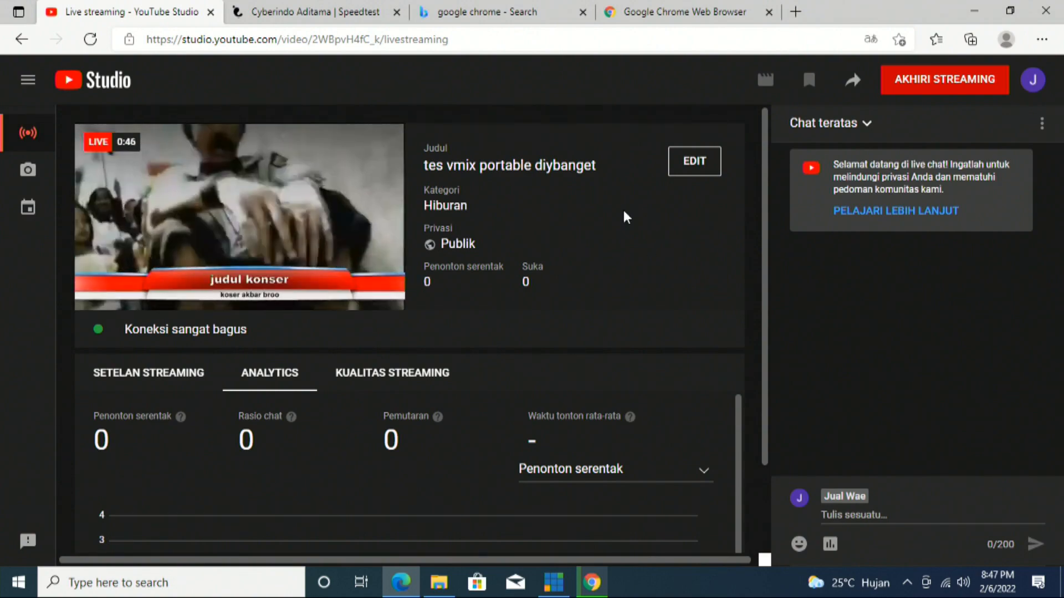
scroll(626, 216, "down", 2)
scroll(626, 216, "up", 2)
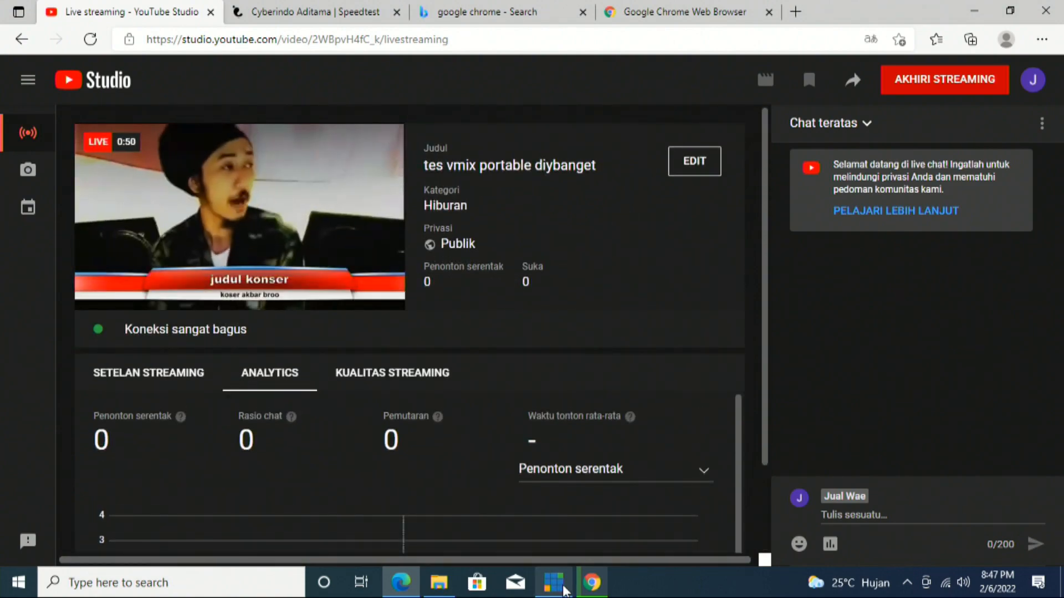
left_click(554, 582)
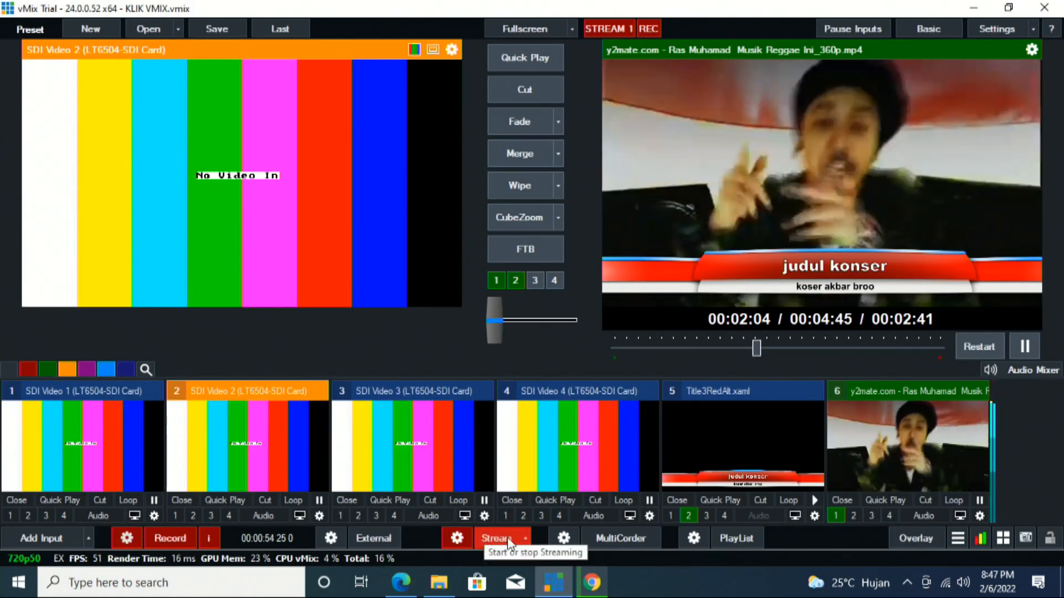